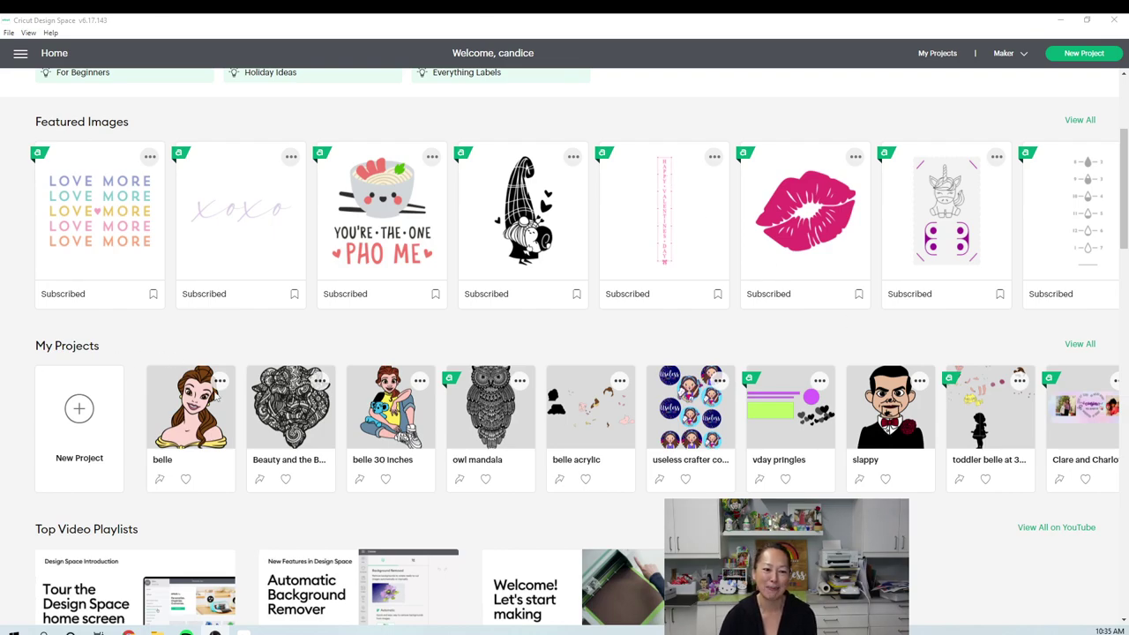
Open the saved "belle" project for customizing on the canvas.
left_click(199, 439)
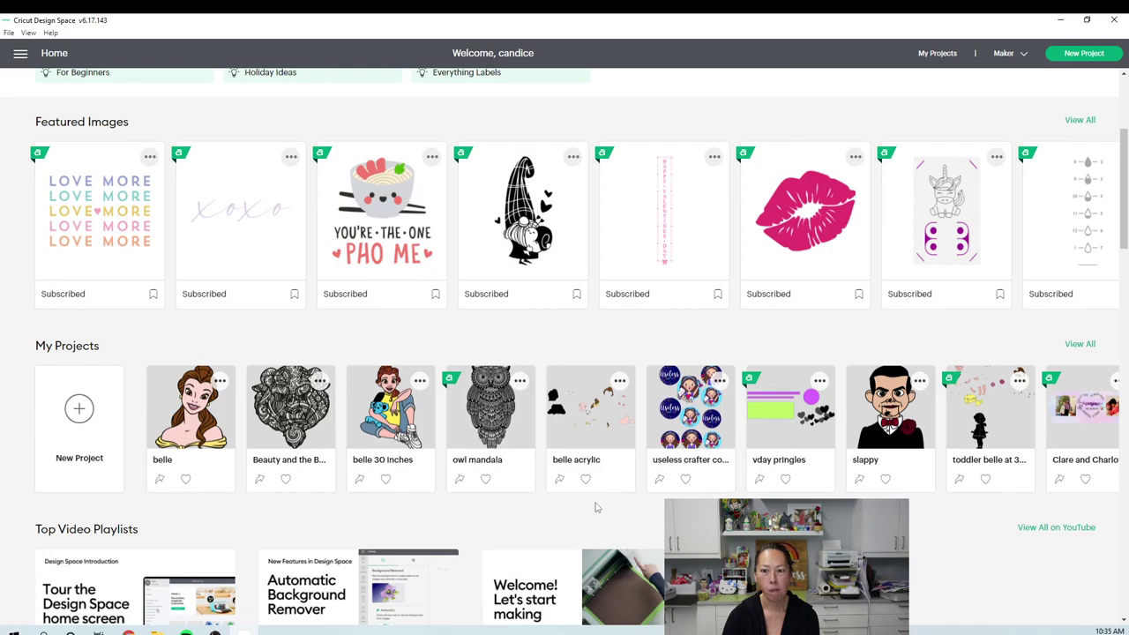
left_click(214, 418)
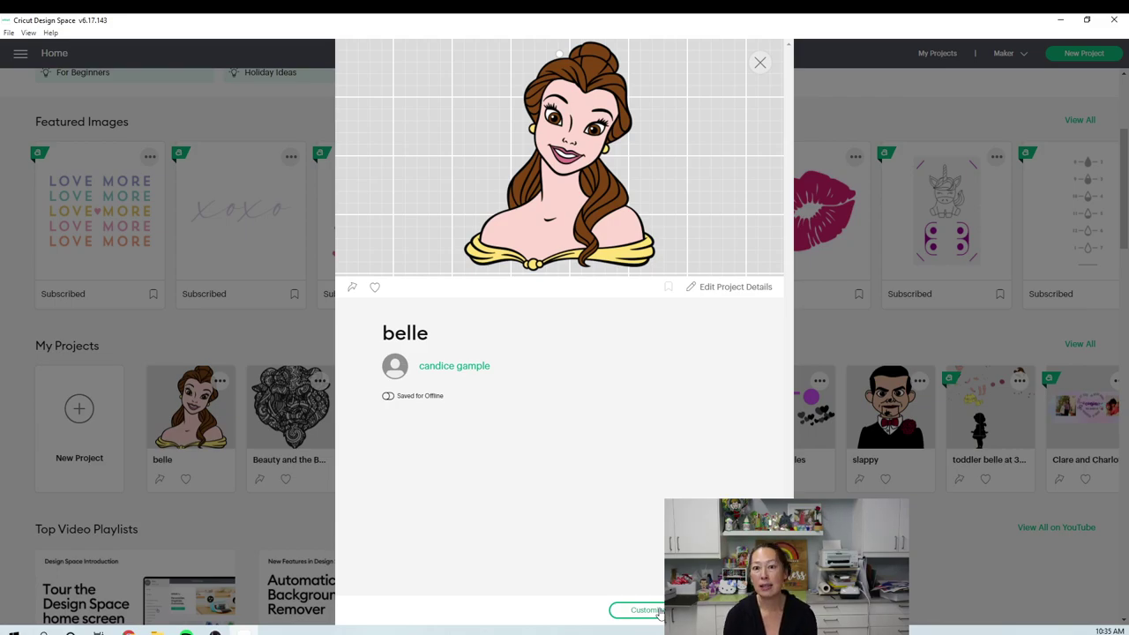
left_click(644, 610)
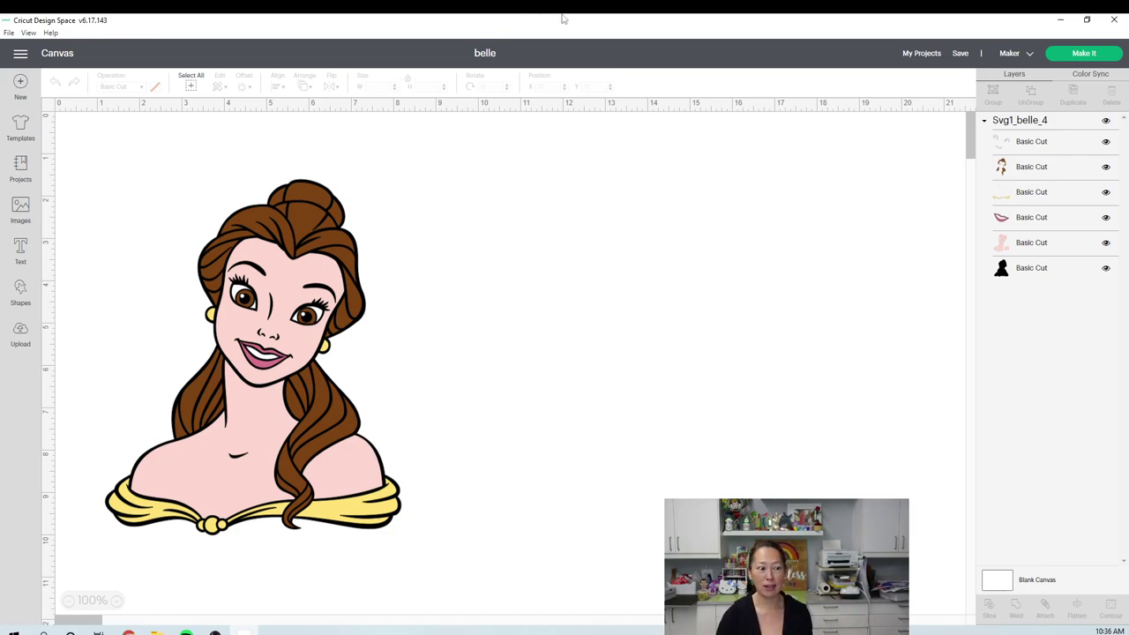
Set the height of the whole Belle image to 20 inches.
left_click(300, 322)
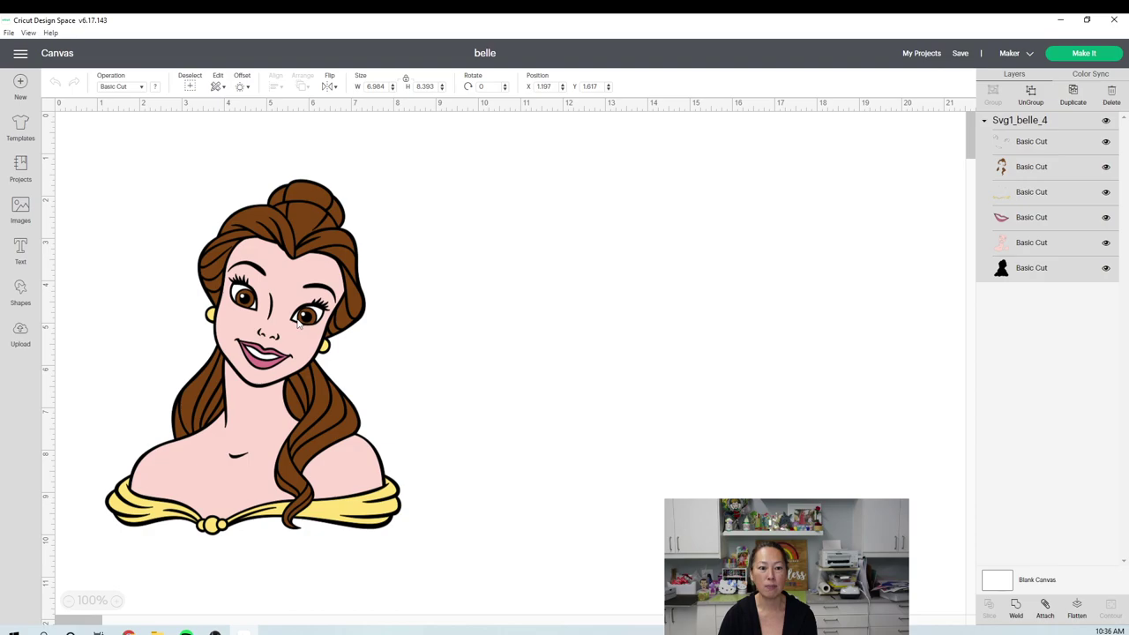
double_click(432, 85)
type("20")
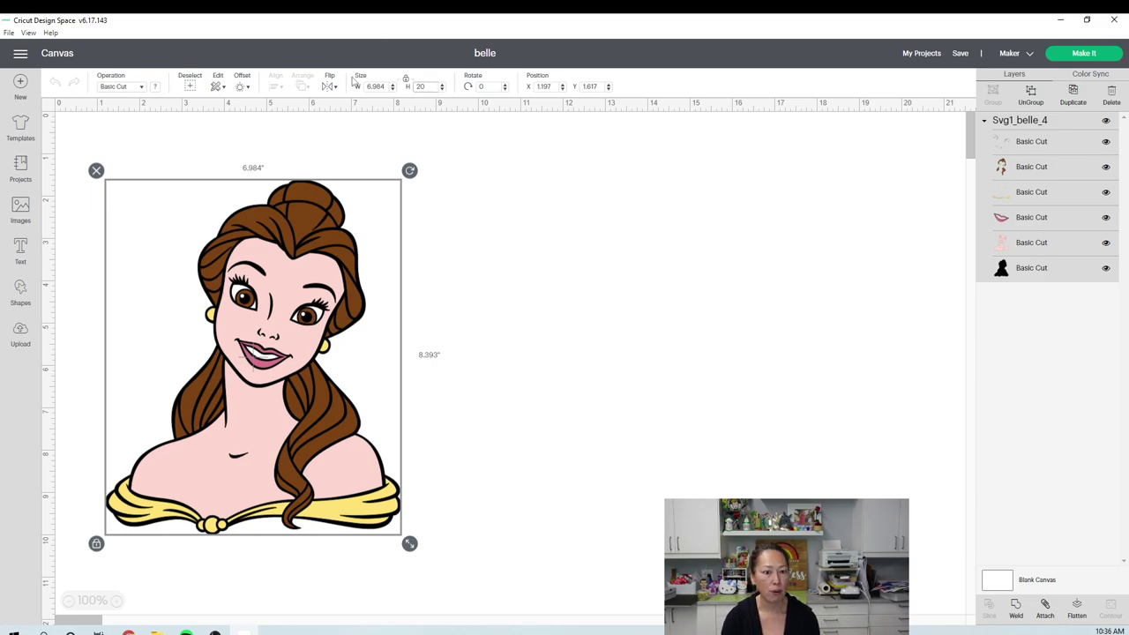
left_click(420, 88)
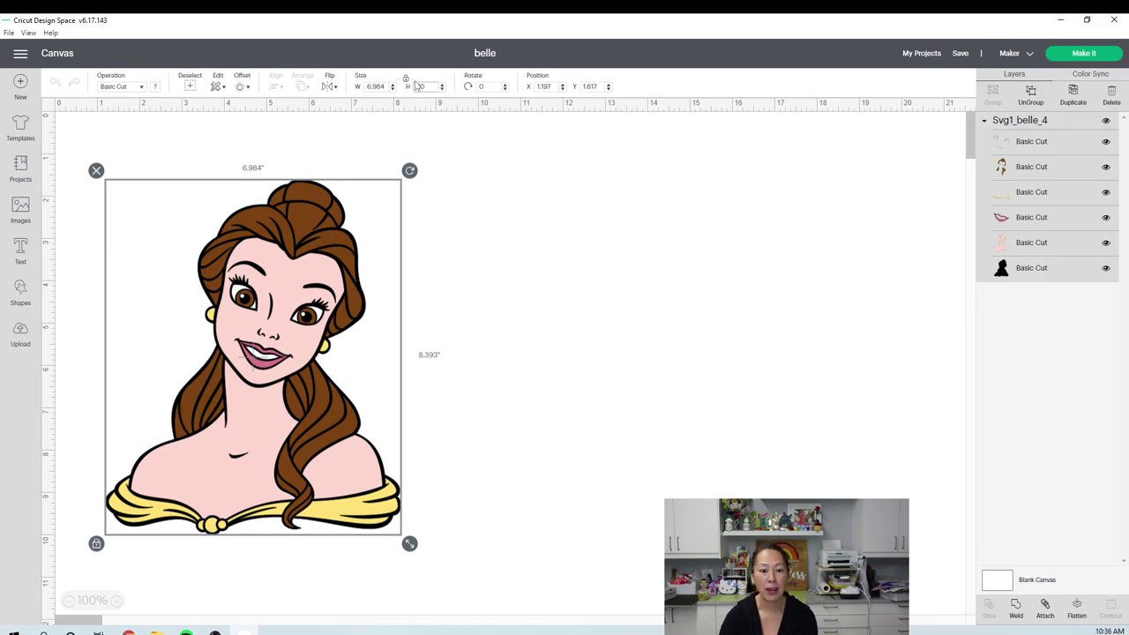
key("Tab")
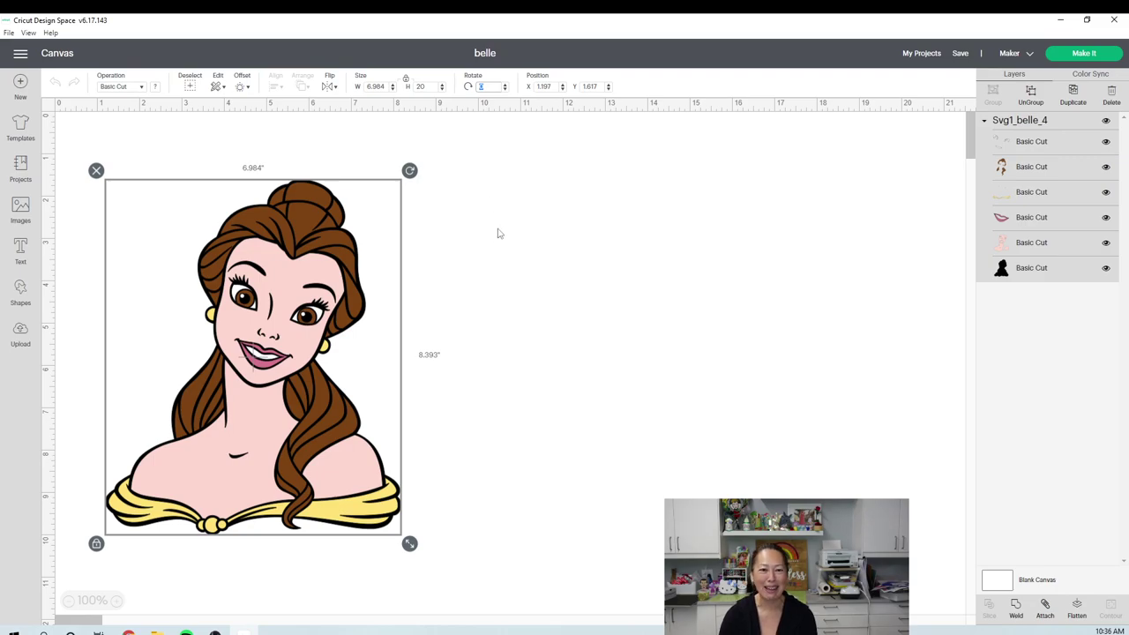
key("Return")
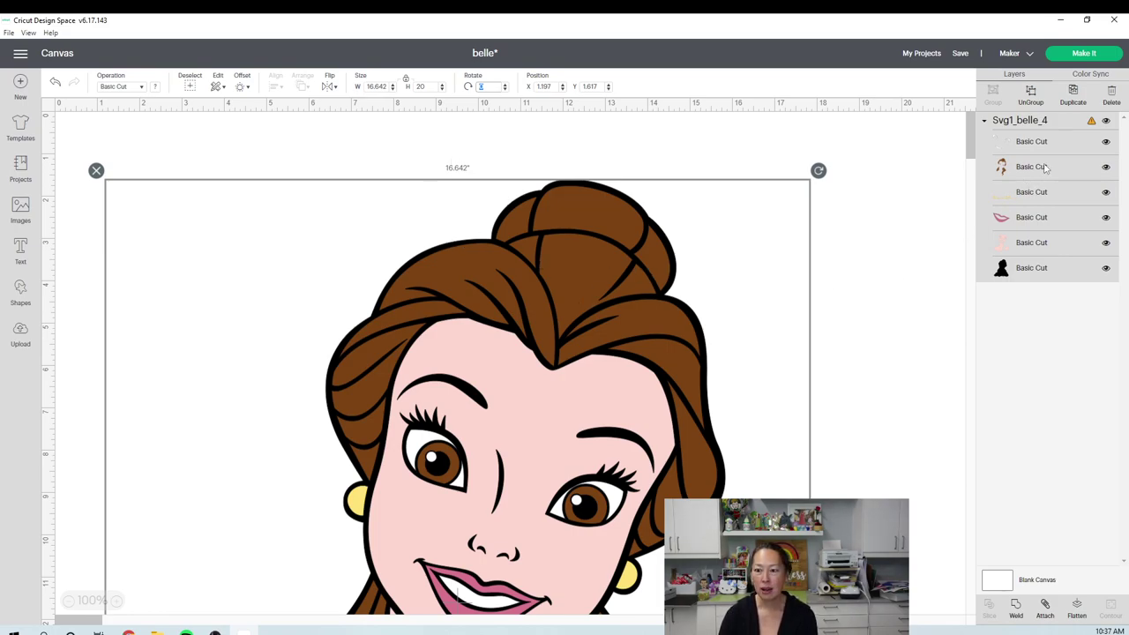
Ungroup the enlarged Belle image into its separate colour layers.
left_click(1072, 107)
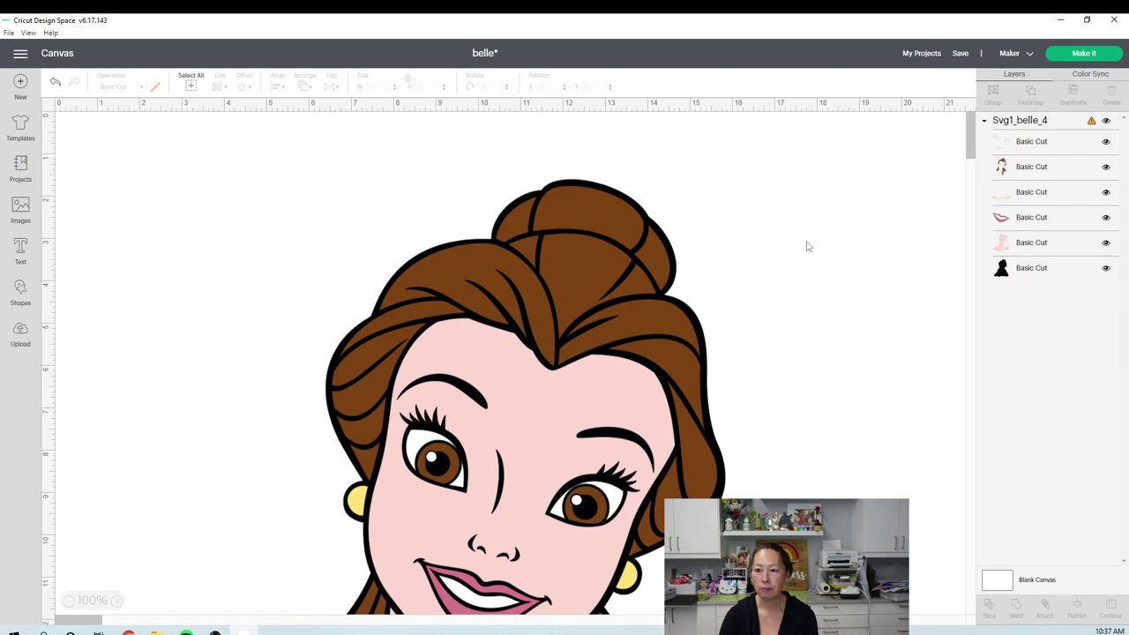
left_click(567, 337)
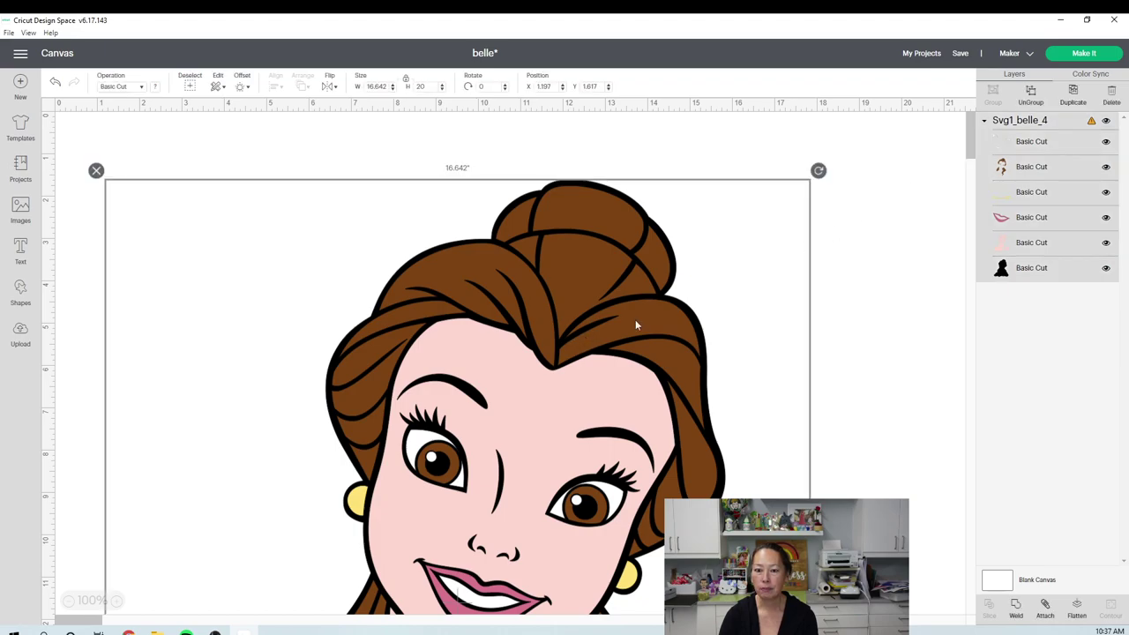
left_click(1032, 94)
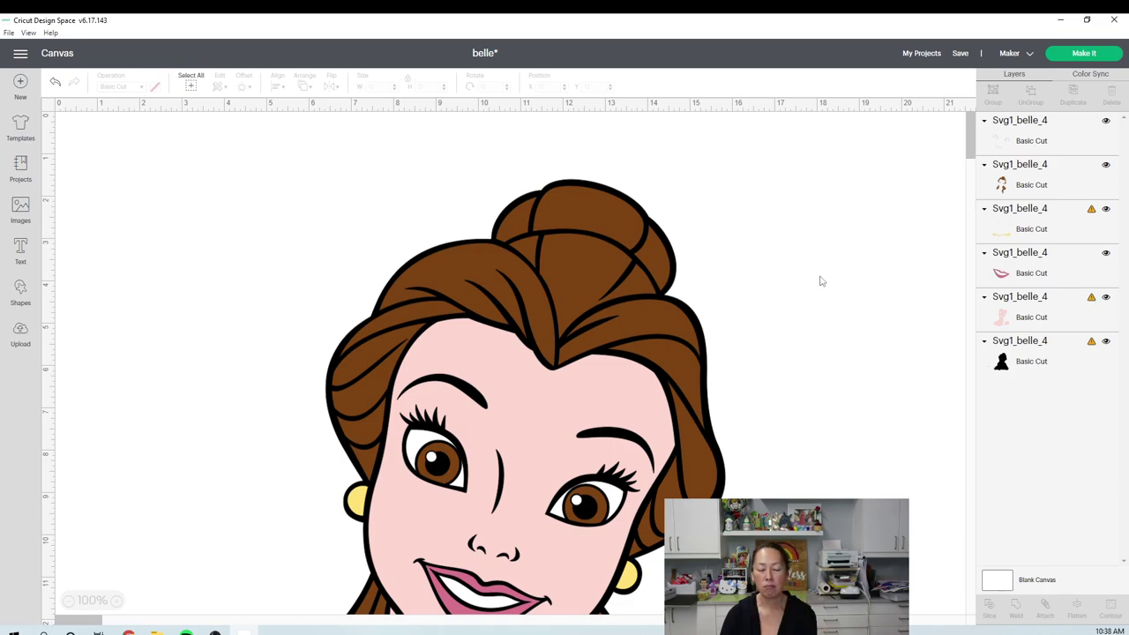
Move the brown hair layer off the figure into the empty canvas area beside it.
left_click(607, 213)
left_click_drag(648, 214, 864, 205)
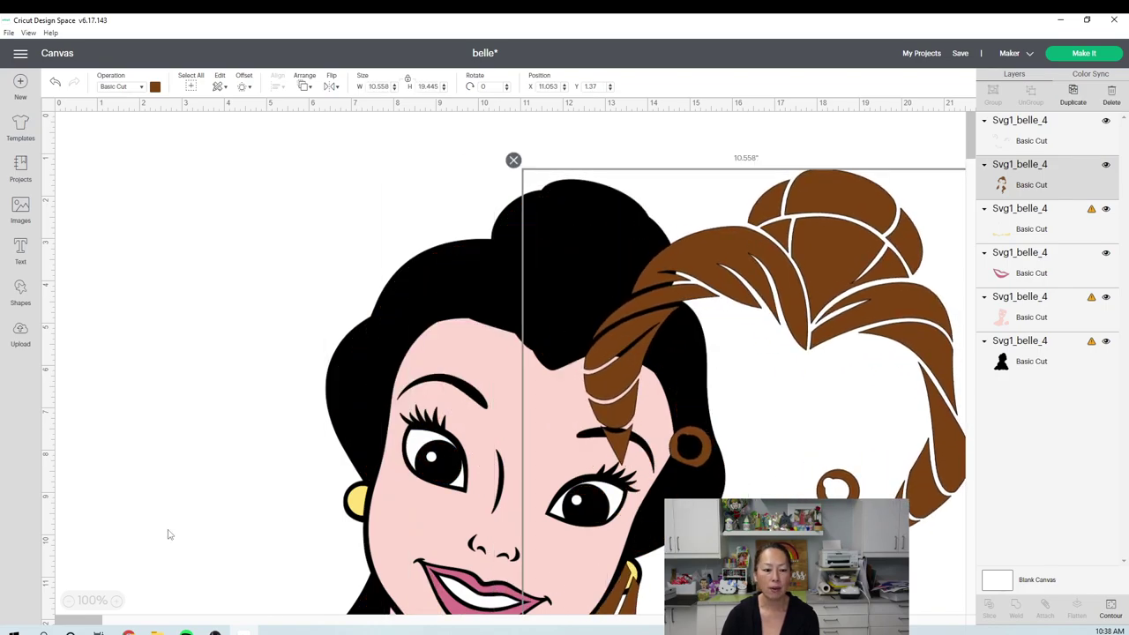
left_click(68, 601)
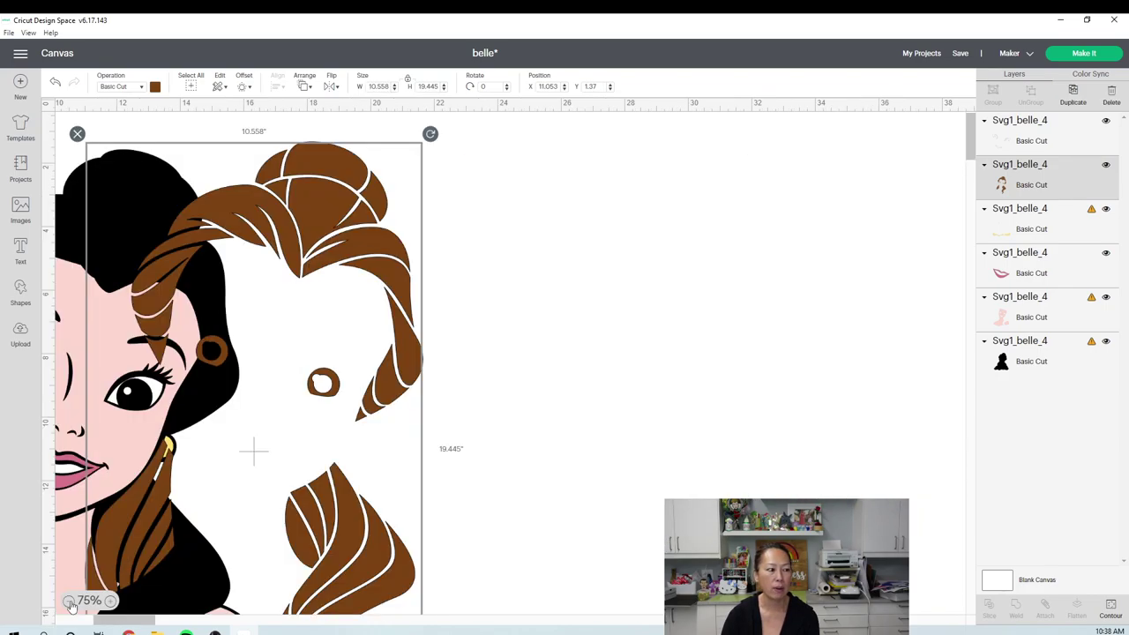
left_click(69, 600)
left_click_drag(357, 208, 620, 214)
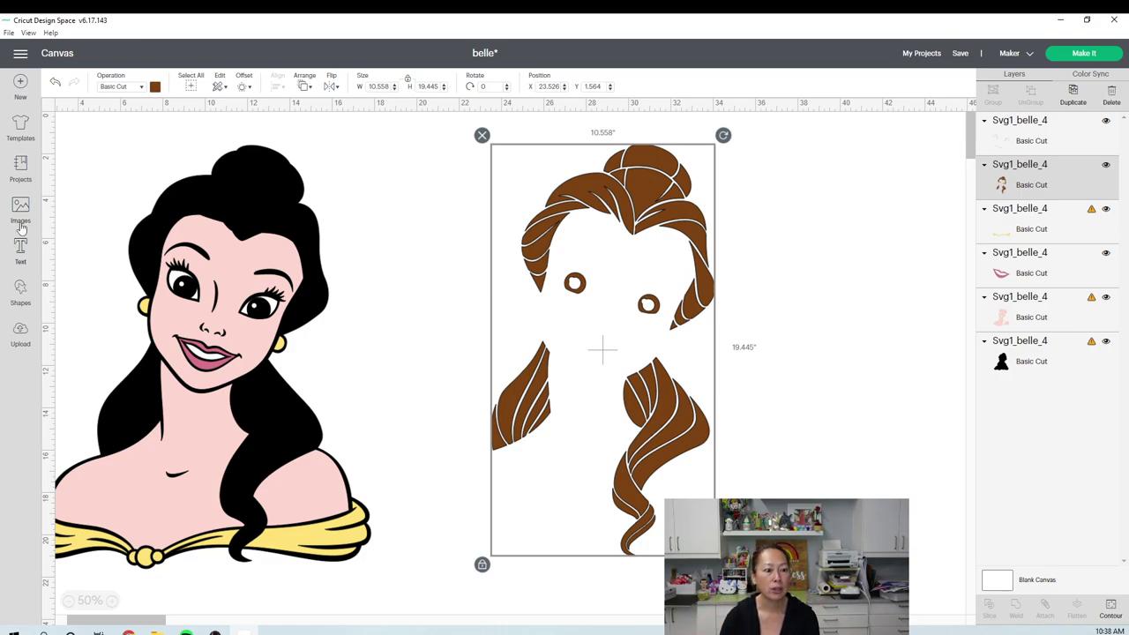
Insert a rounded square, enlarge it to about 12.7 inches and place it over the long curled ponytail of the brown hair layer.
left_click(21, 295)
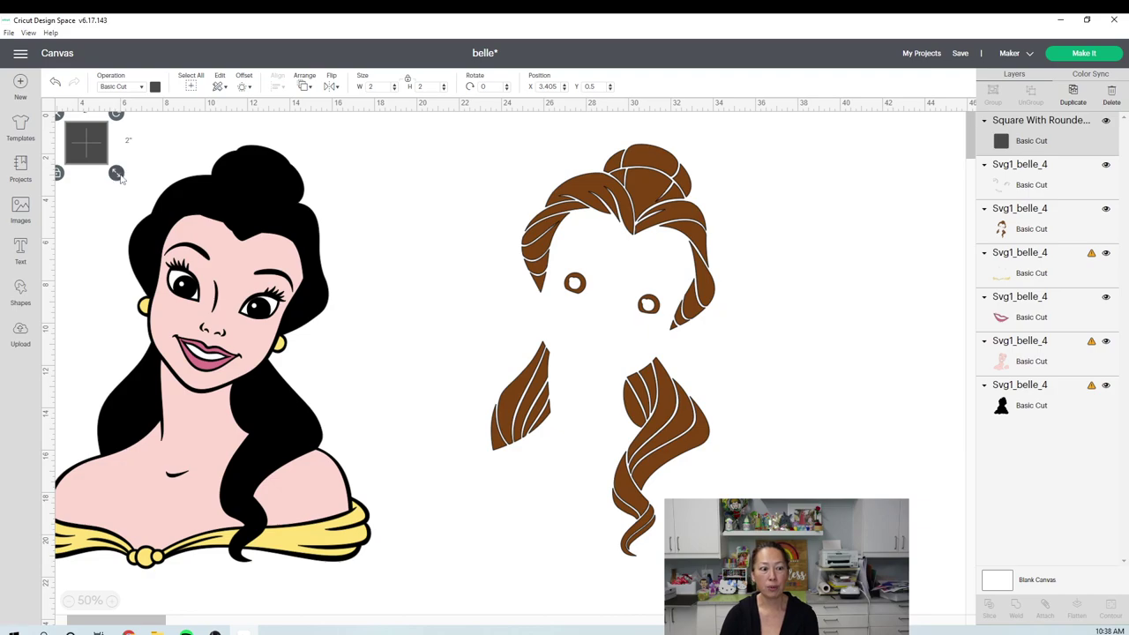
left_click_drag(115, 172, 342, 399)
left_click_drag(239, 229, 691, 395)
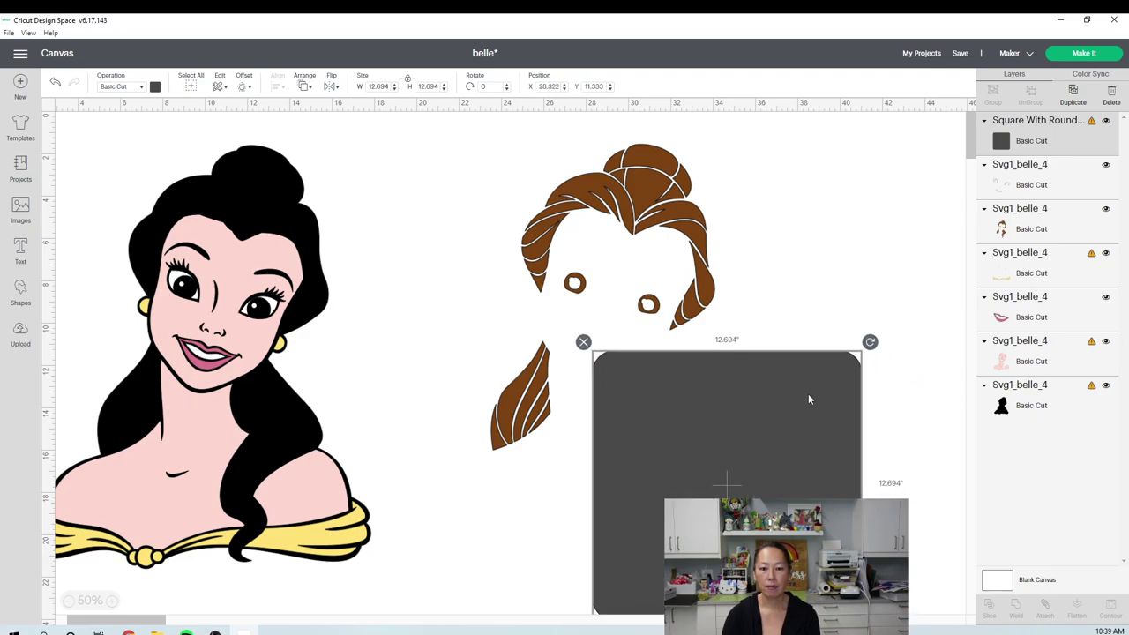
Slice the brown hair layer with the overlapping rounded square.
left_click(890, 409)
left_click_drag(911, 383, 639, 269)
left_click(990, 607)
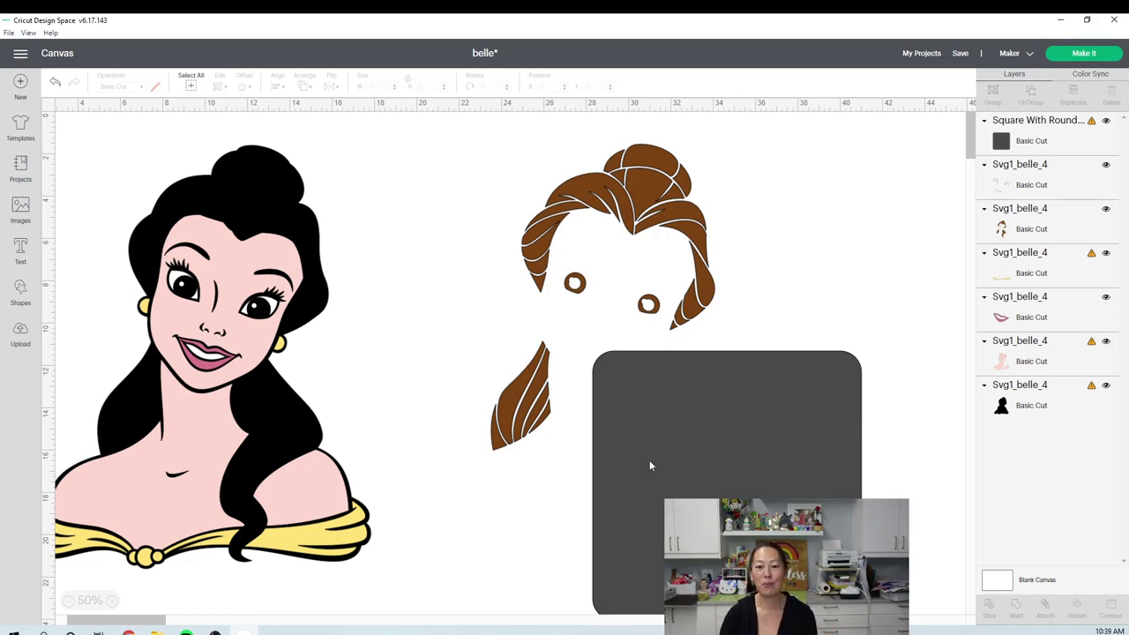
Separate the remaining brown hair and the rounded square from the slice results, and delete the grey cutout of the curled ponytail.
left_click_drag(648, 204, 476, 176)
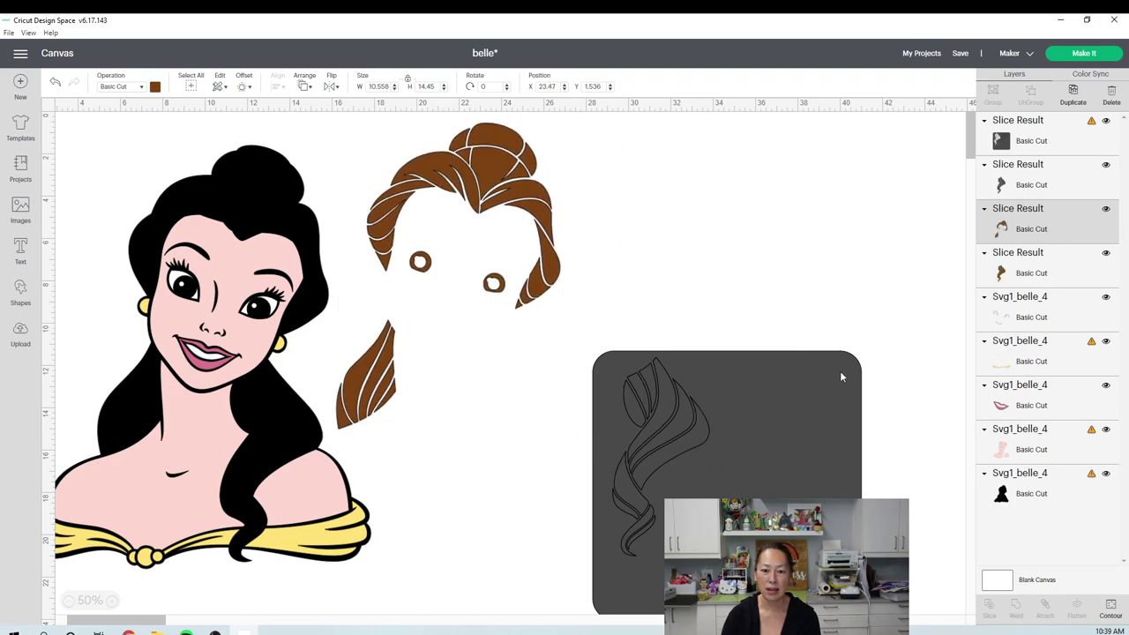
left_click_drag(796, 378, 1002, 421)
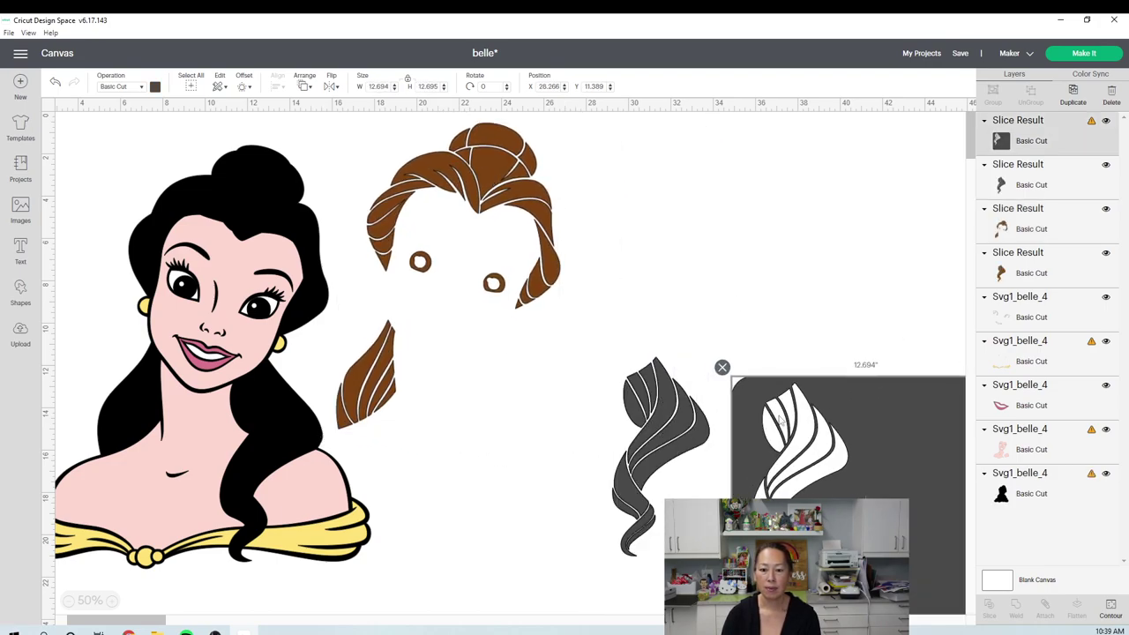
left_click_drag(677, 439, 703, 242)
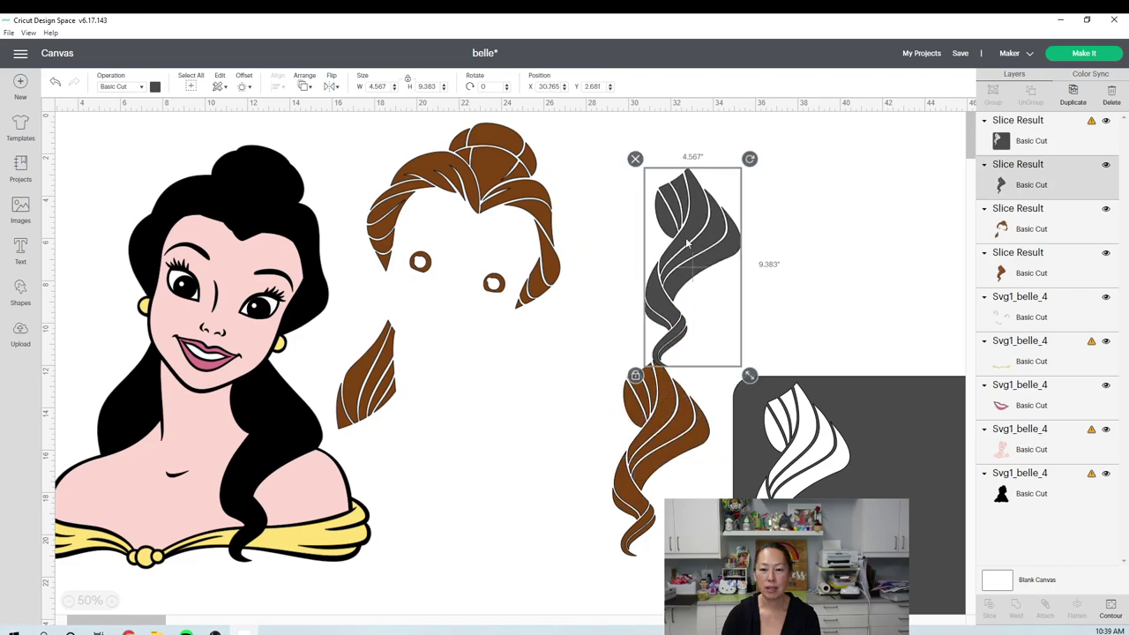
key("Delete")
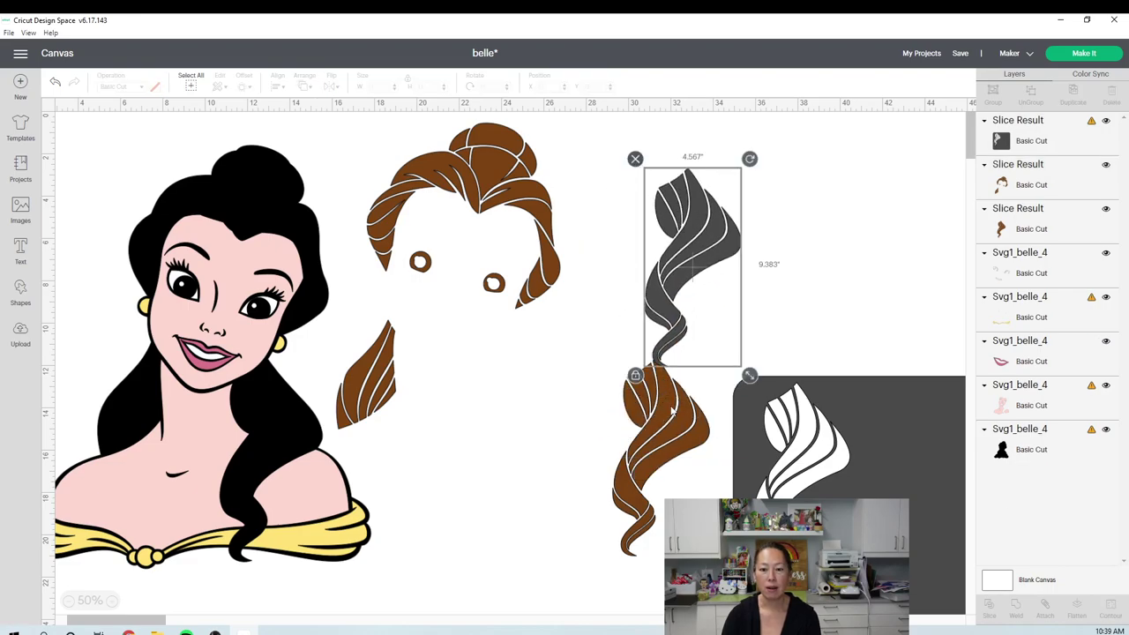
Move the sliced brown curled ponytail into clear space above the grey rounded square.
left_click(672, 410)
left_click_drag(669, 429, 695, 249)
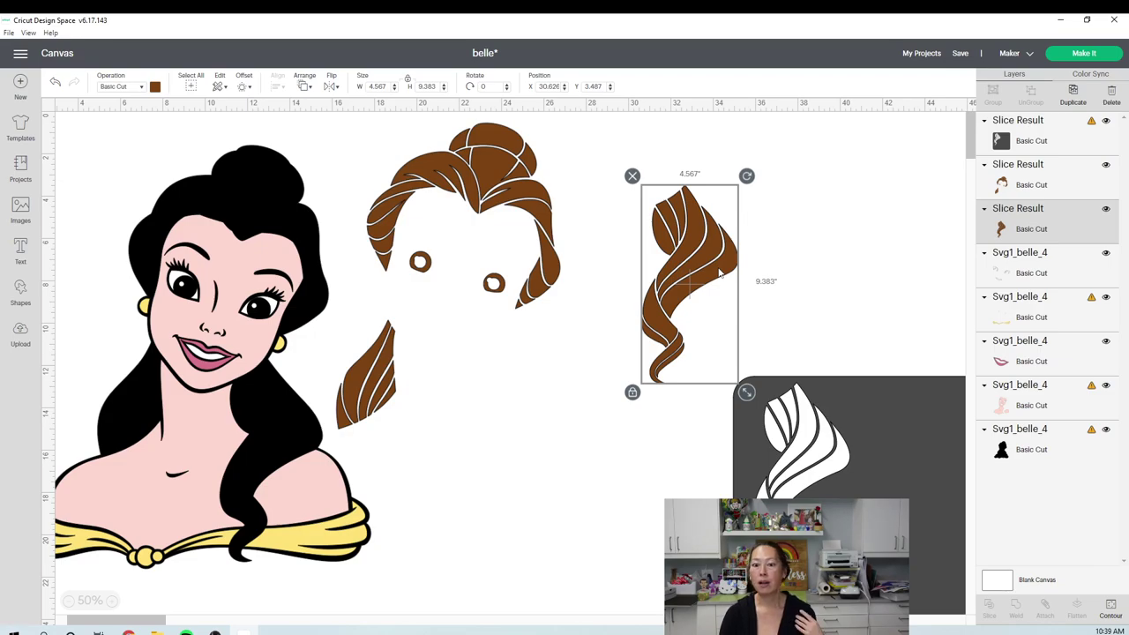
left_click_drag(707, 279, 795, 236)
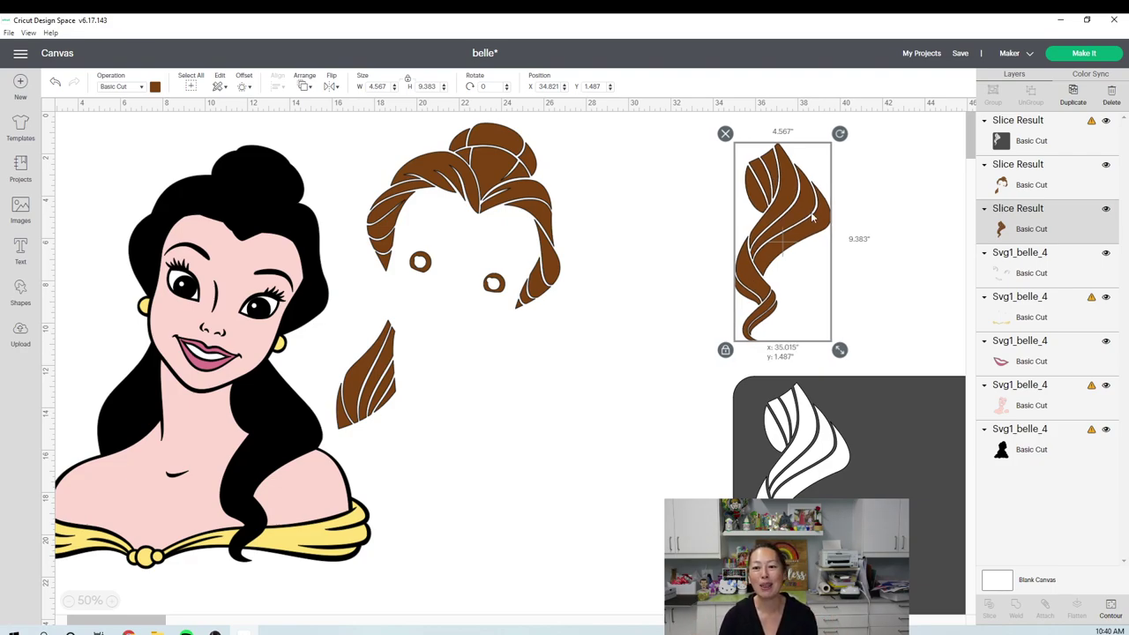
left_click_drag(776, 215, 810, 216)
Move the remaining brown hair piece away from the figure, next to the sliced curled ponytail.
left_click(500, 303)
left_click(533, 362)
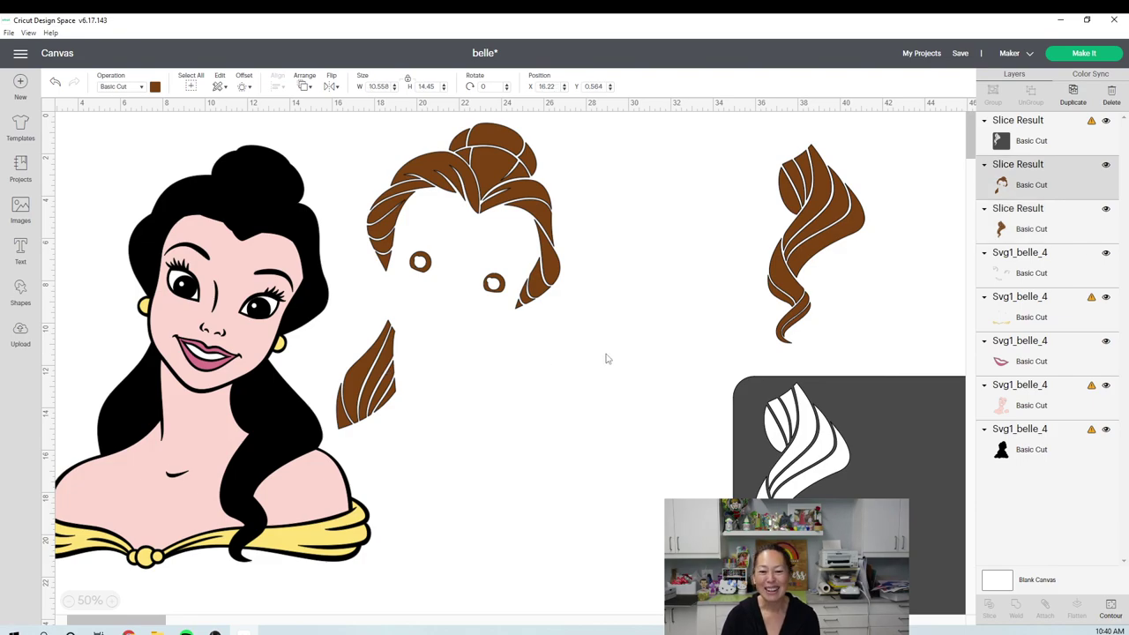
left_click_drag(362, 378, 597, 368)
Move the yellow dress and earring layer away from the figure and back onto it.
left_click(280, 341)
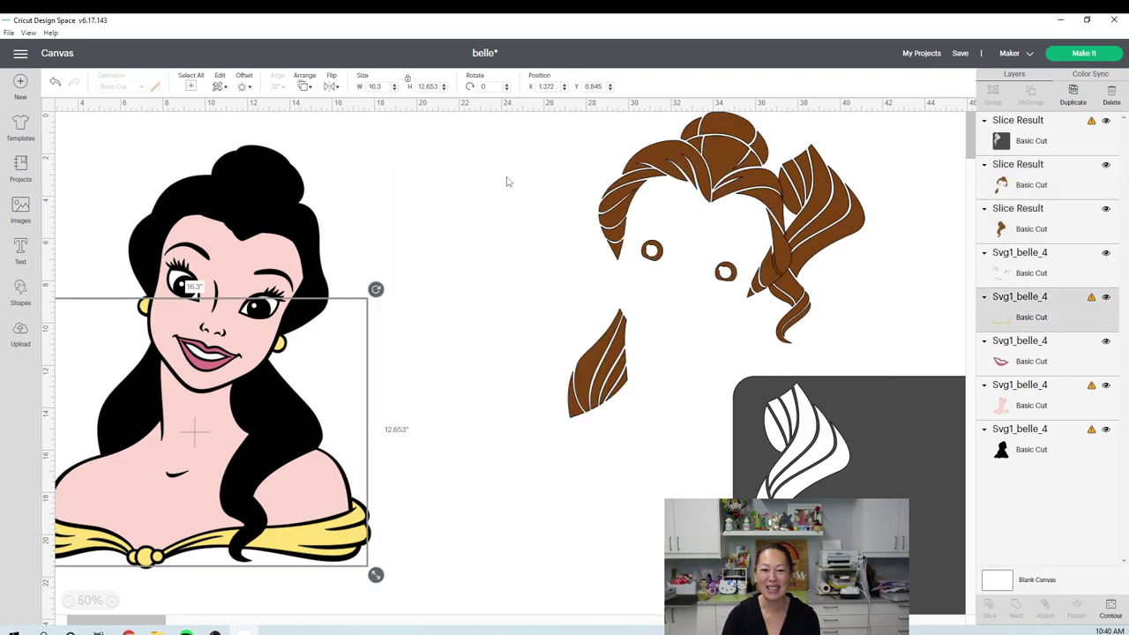
left_click_drag(280, 342, 515, 335)
left_click_drag(525, 532, 322, 522)
Place the grey rounded square over the short ponytail of the brown hair and slice the two pieces.
left_click_drag(859, 424, 505, 332)
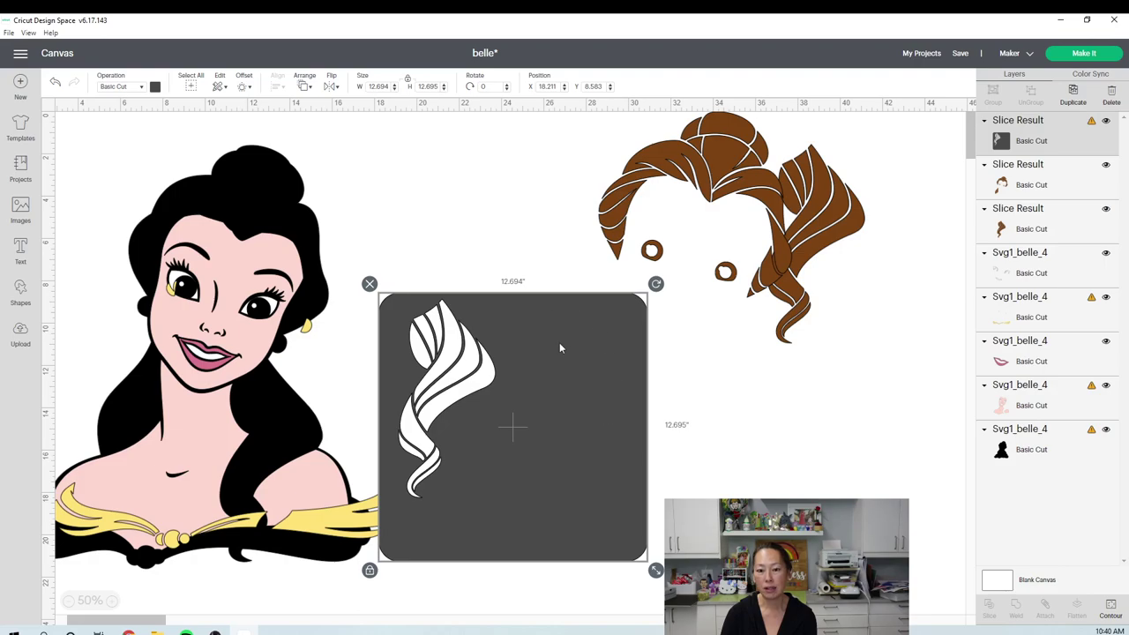
left_click_drag(602, 343, 600, 282)
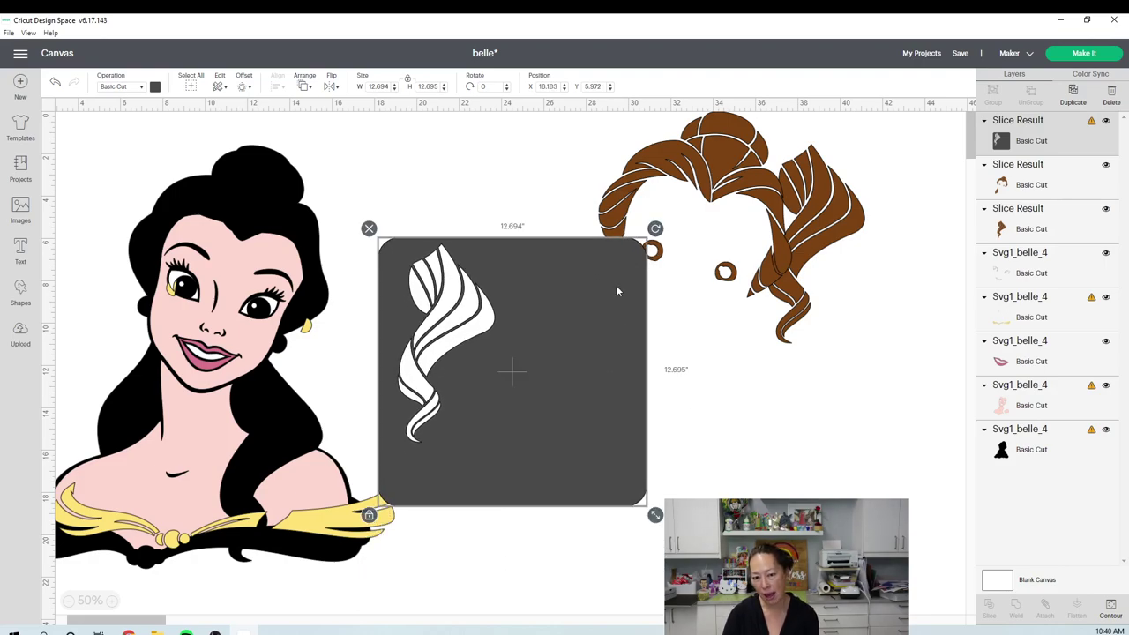
left_click_drag(612, 291, 618, 342)
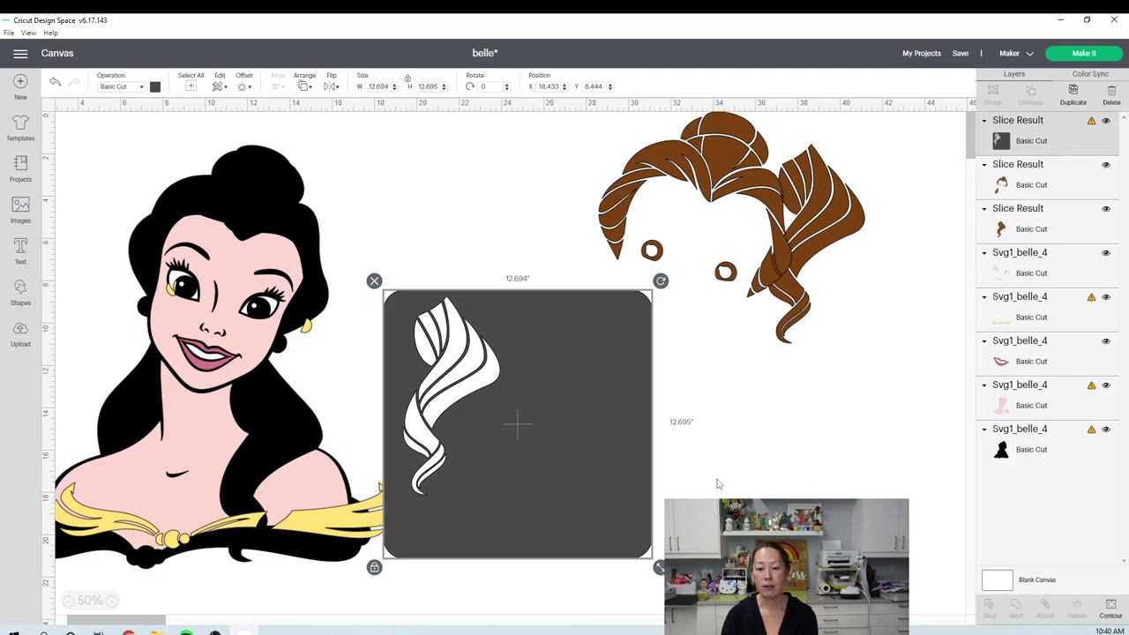
left_click_drag(737, 468, 612, 376)
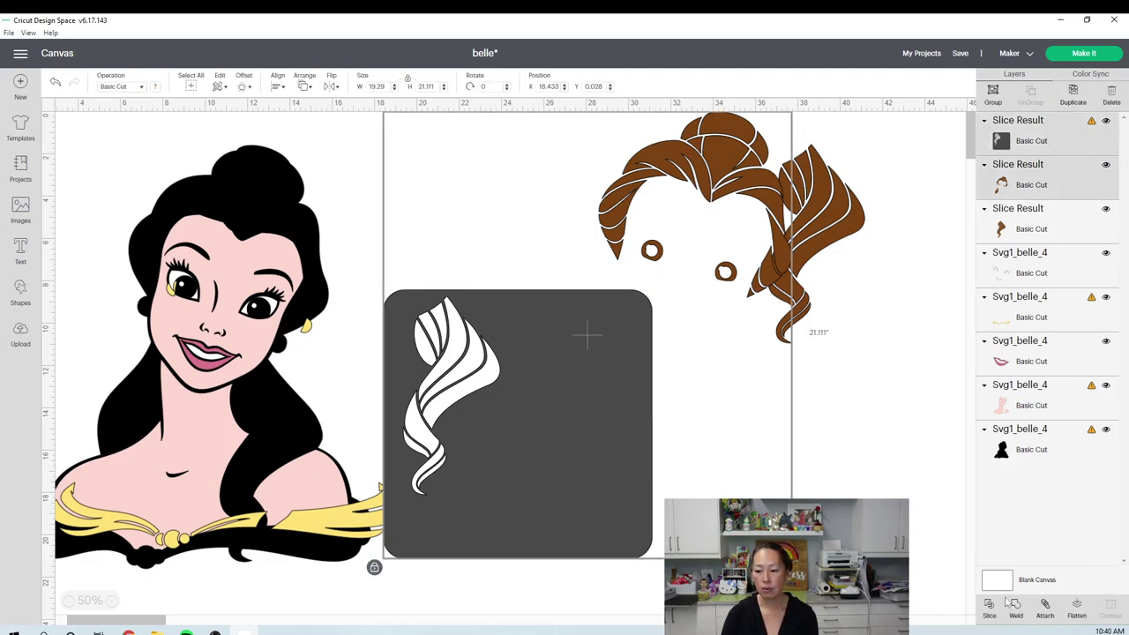
left_click(922, 573)
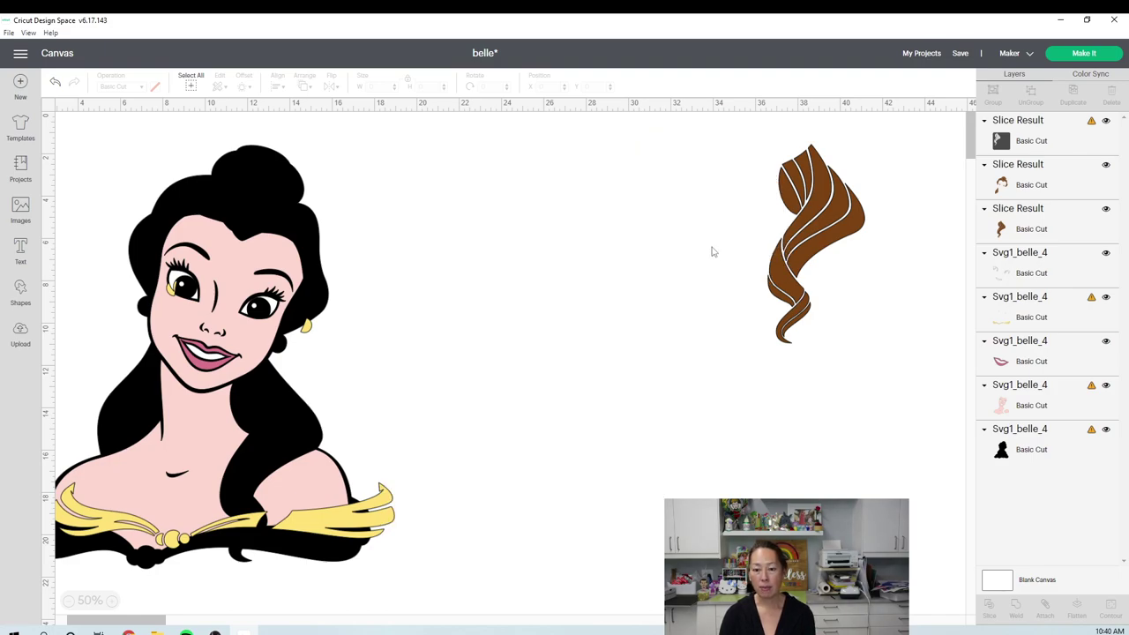
Move the curled ponytail and the grey square clear of the slice results, and delete the grey cutout of the short ponytail.
left_click_drag(832, 213, 973, 246)
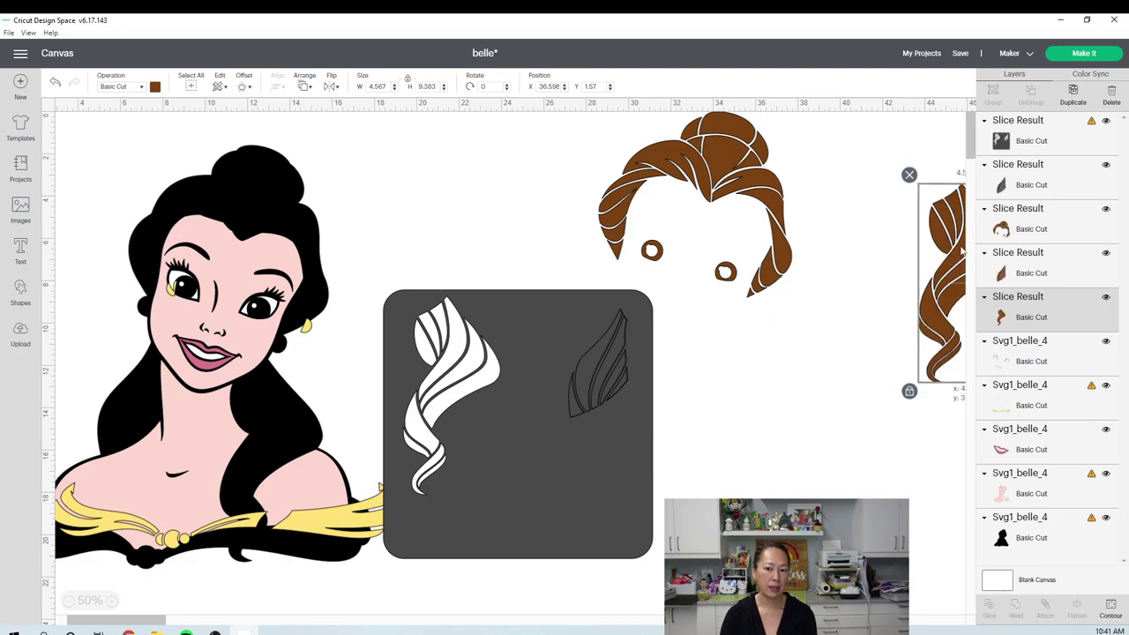
left_click(512, 407)
left_click_drag(512, 406, 366, 493)
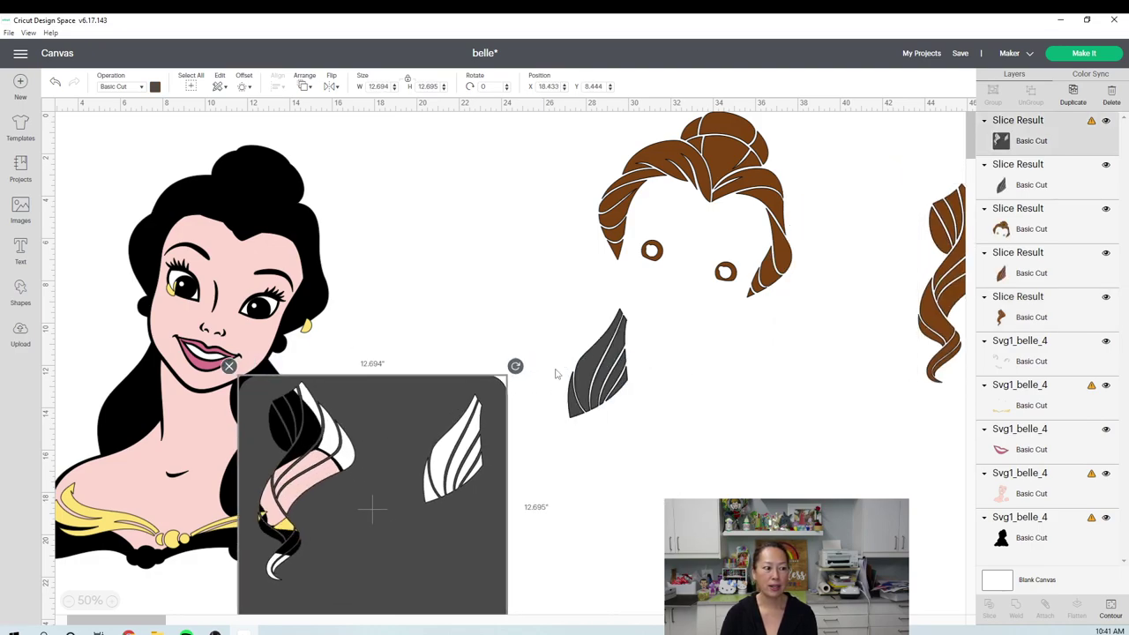
left_click_drag(612, 358, 703, 453)
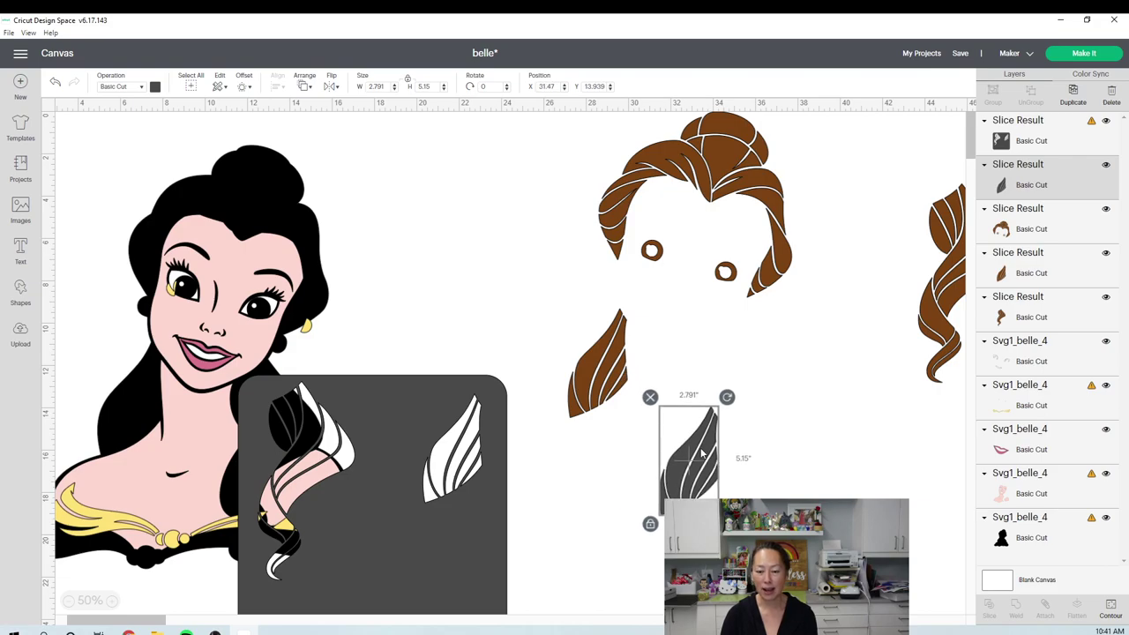
key("Delete")
Move the brown short ponytail onto the curled one and shift the remaining upper hair piece closer to the figure.
left_click(622, 379)
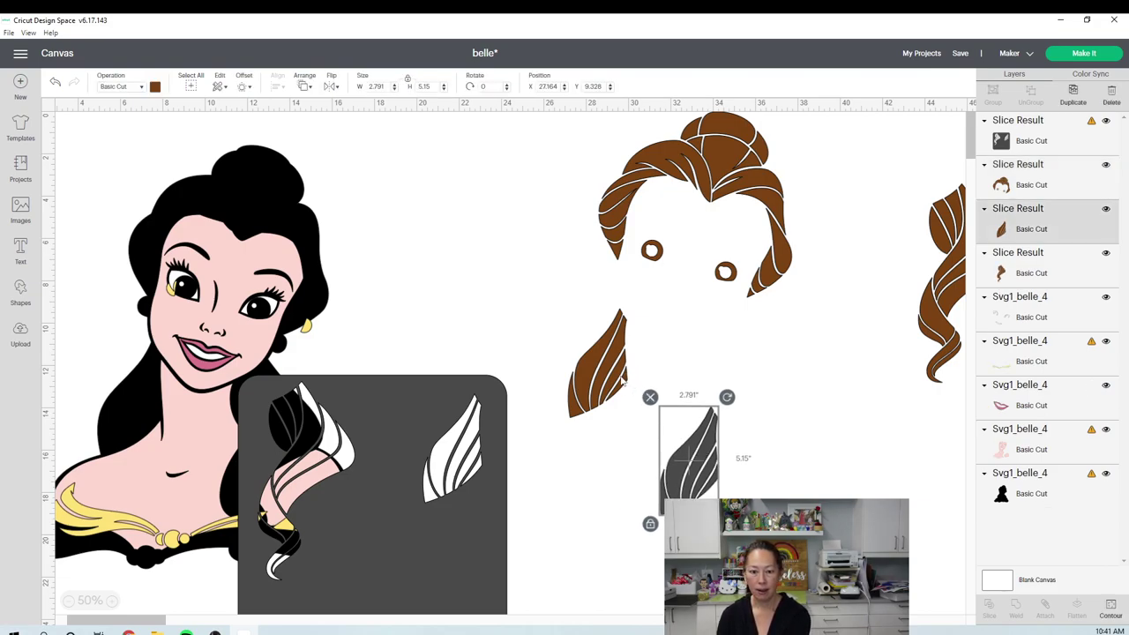
left_click_drag(622, 380, 944, 266)
left_click_drag(740, 248, 691, 285)
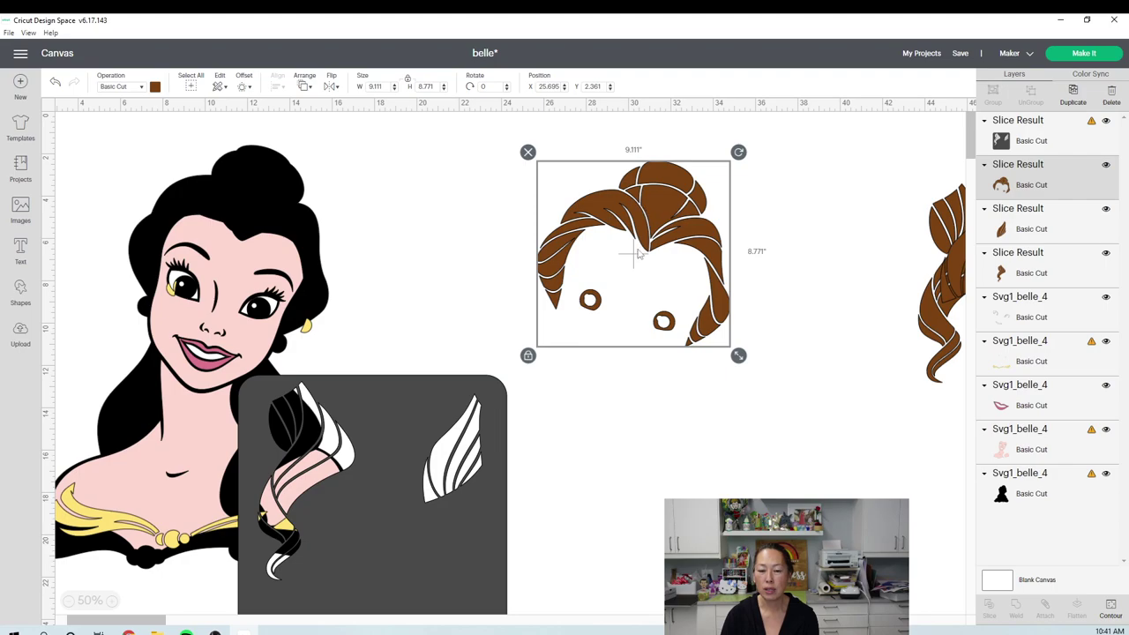
Delete the grey rounded square, then duplicate the upper brown hair piece and place the copy below the original.
left_click(390, 406)
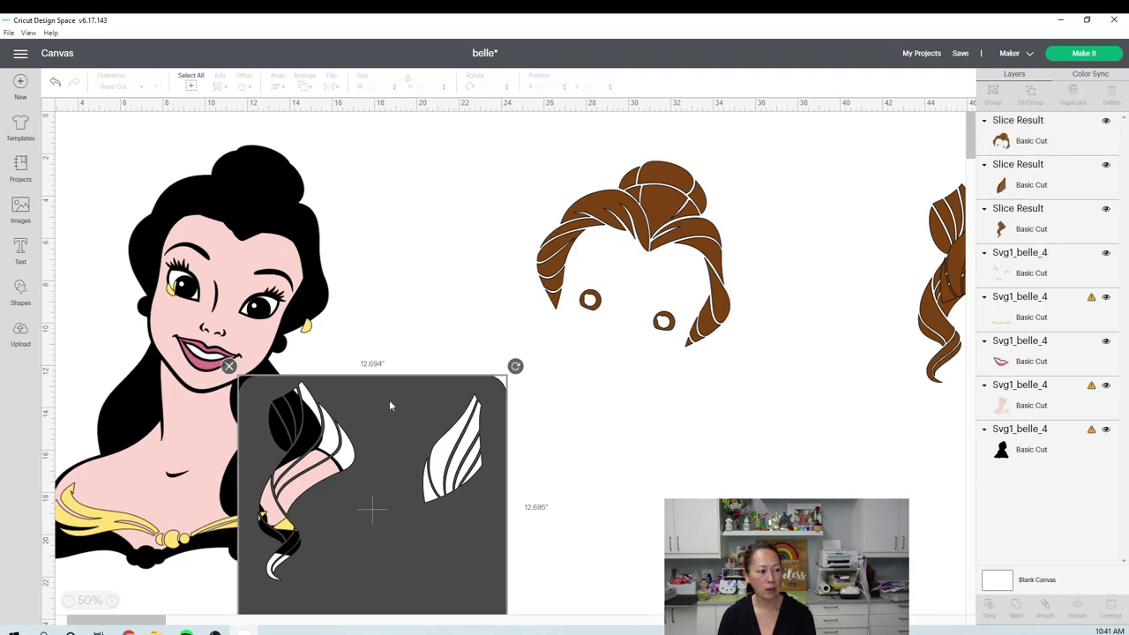
key("Delete")
left_click(676, 220)
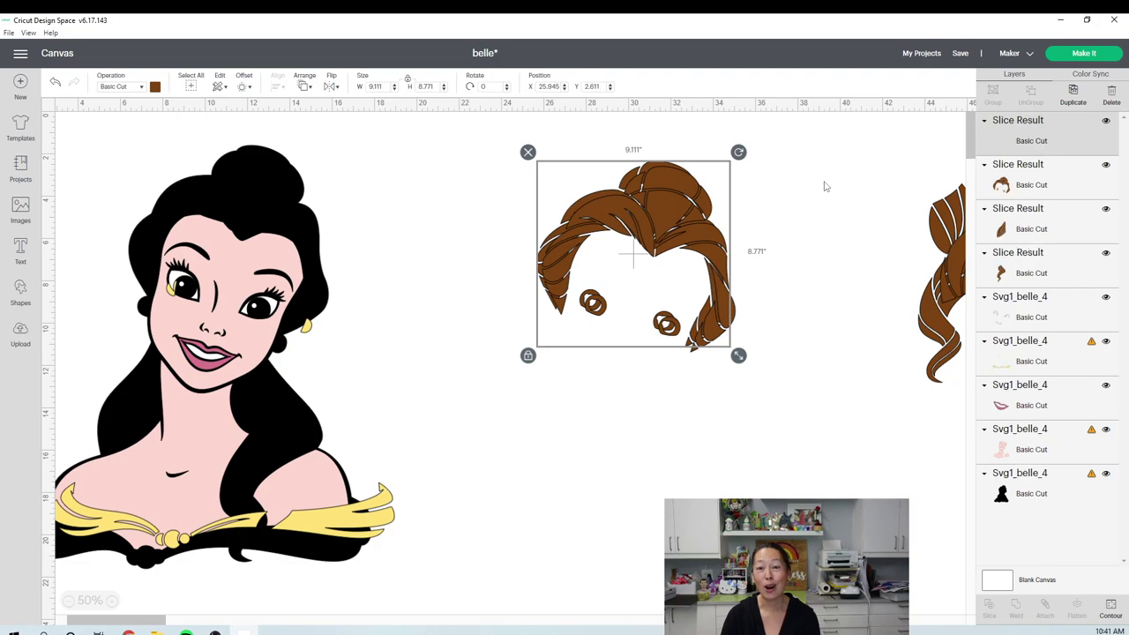
left_click_drag(697, 230, 657, 339)
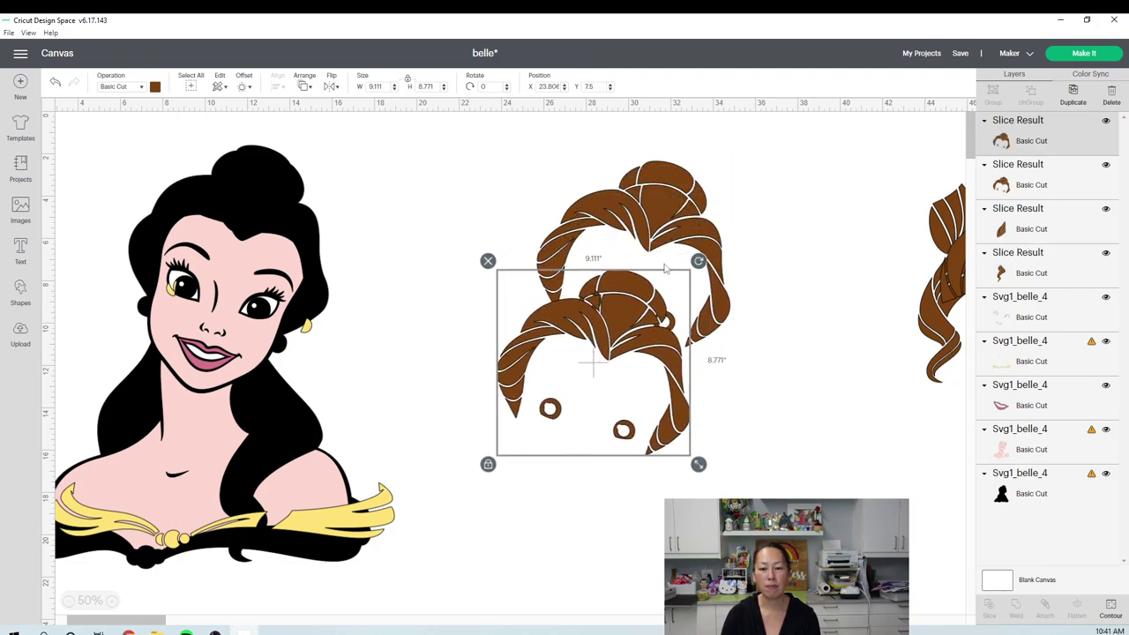
left_click_drag(634, 316, 565, 331)
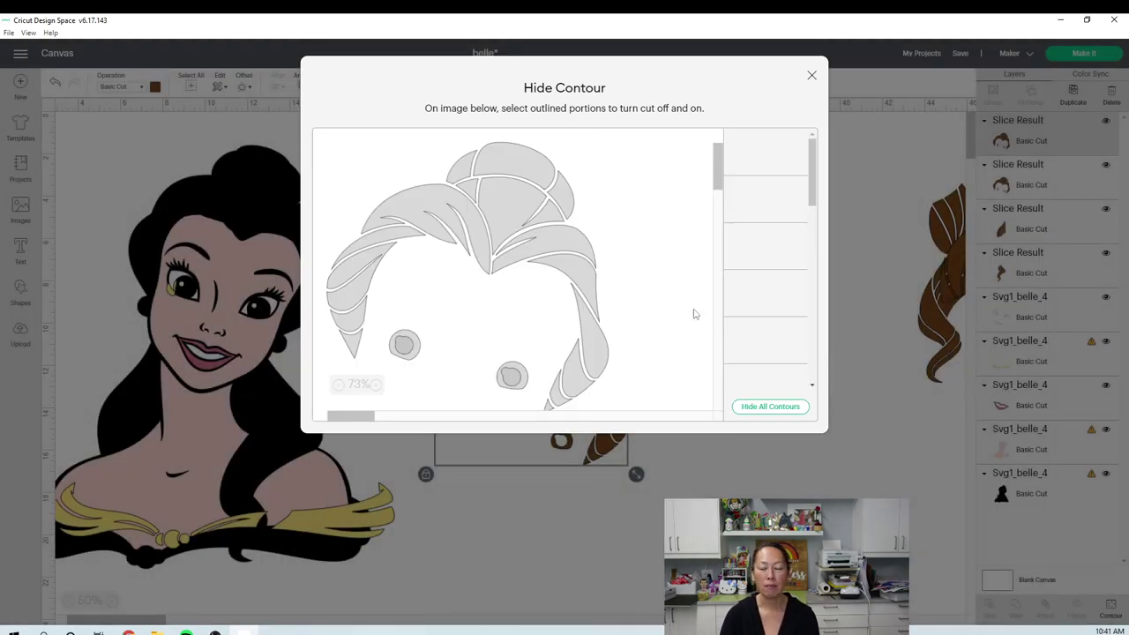
Hide every contour of the duplicated hair piece except the two eye rings.
left_click(757, 413)
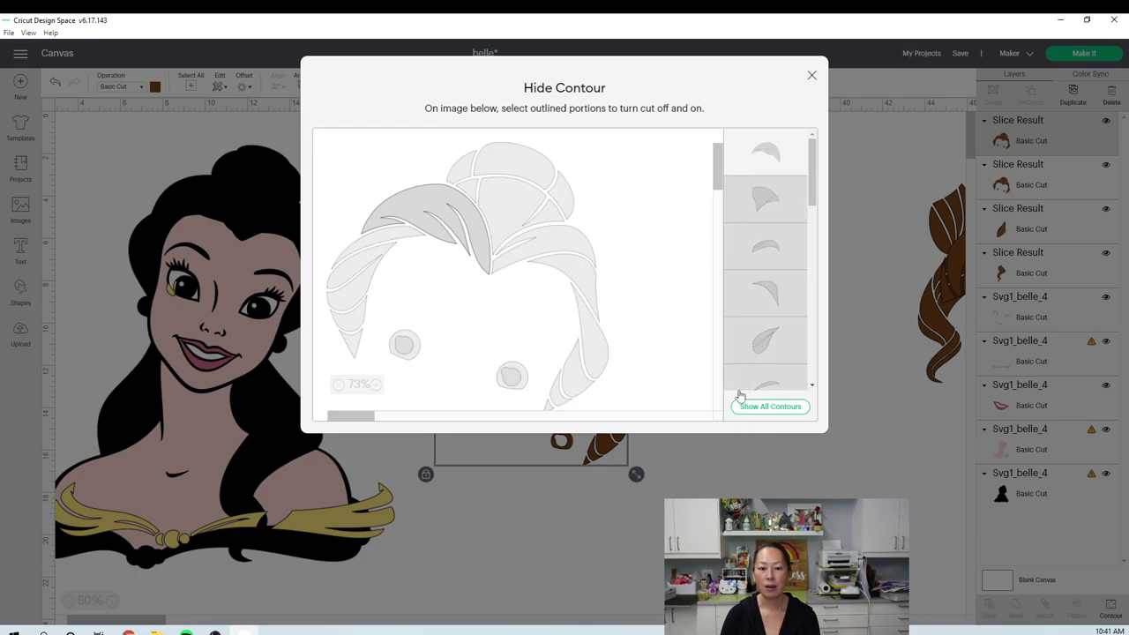
left_click(404, 344)
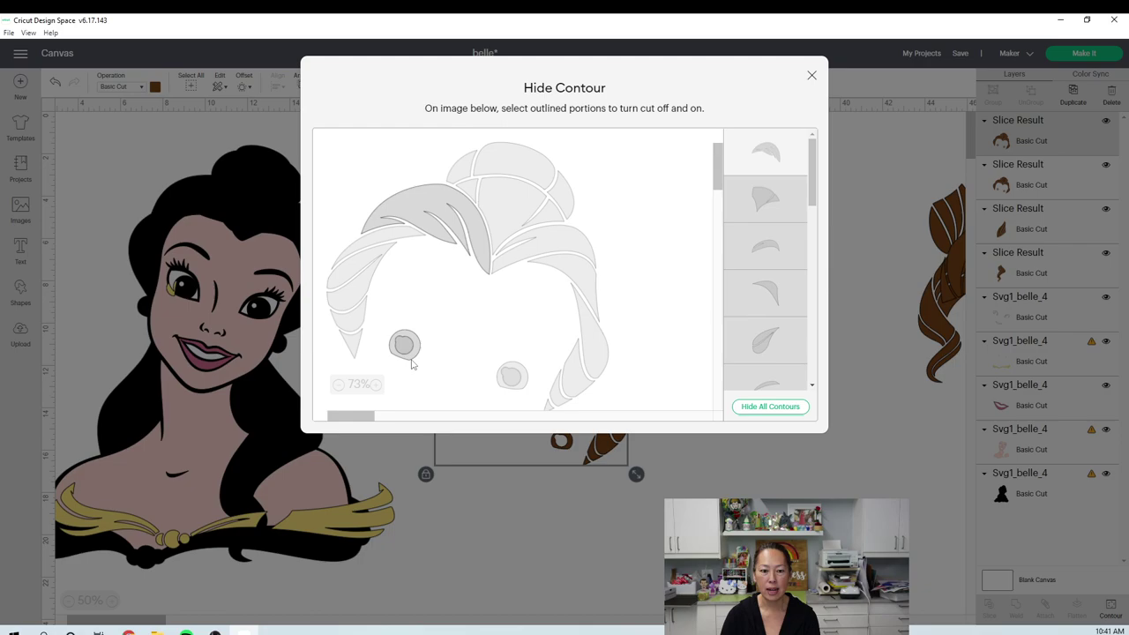
left_click(512, 379)
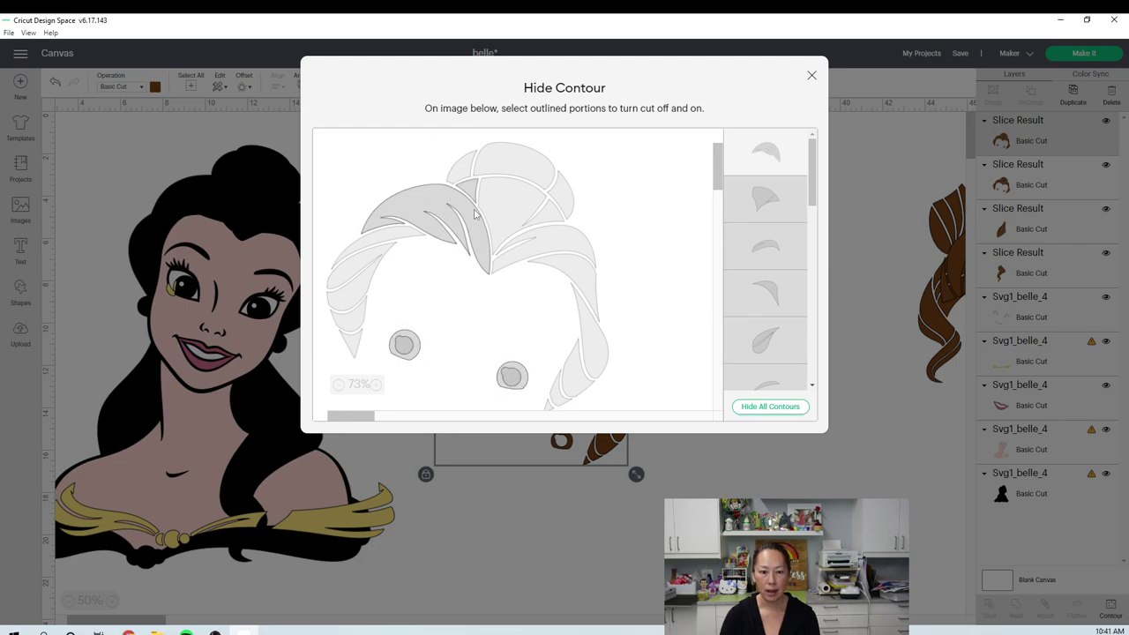
left_click(435, 202)
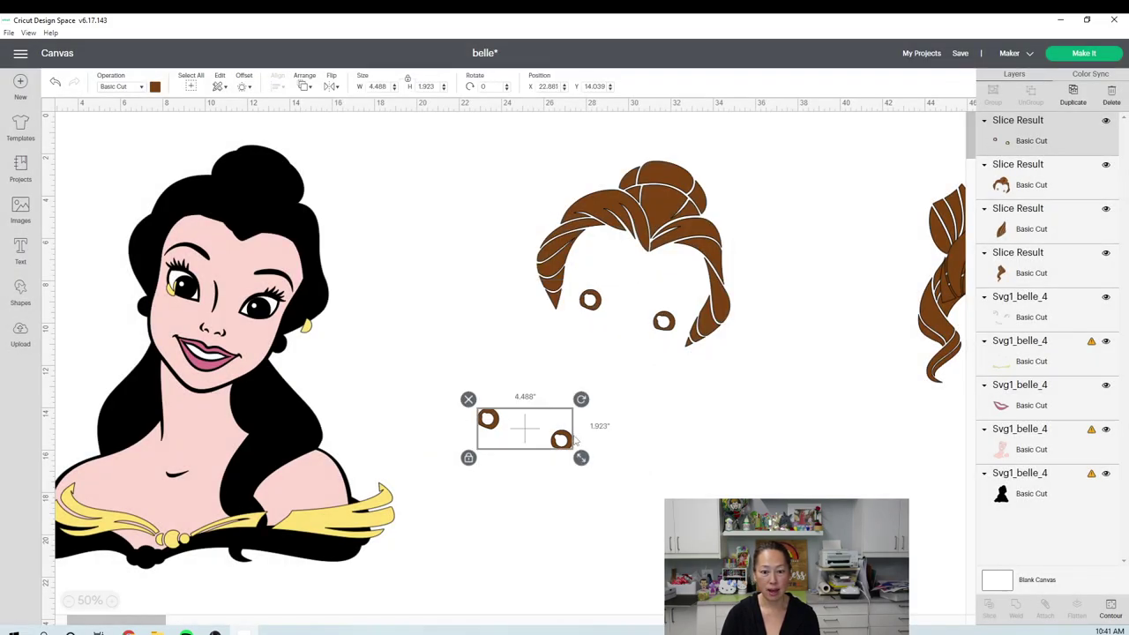
Move the separated eye rings up between the figure and the upper hair, and recolor them a lighter brown.
left_click_drag(571, 441, 481, 378)
left_click_drag(503, 428, 420, 186)
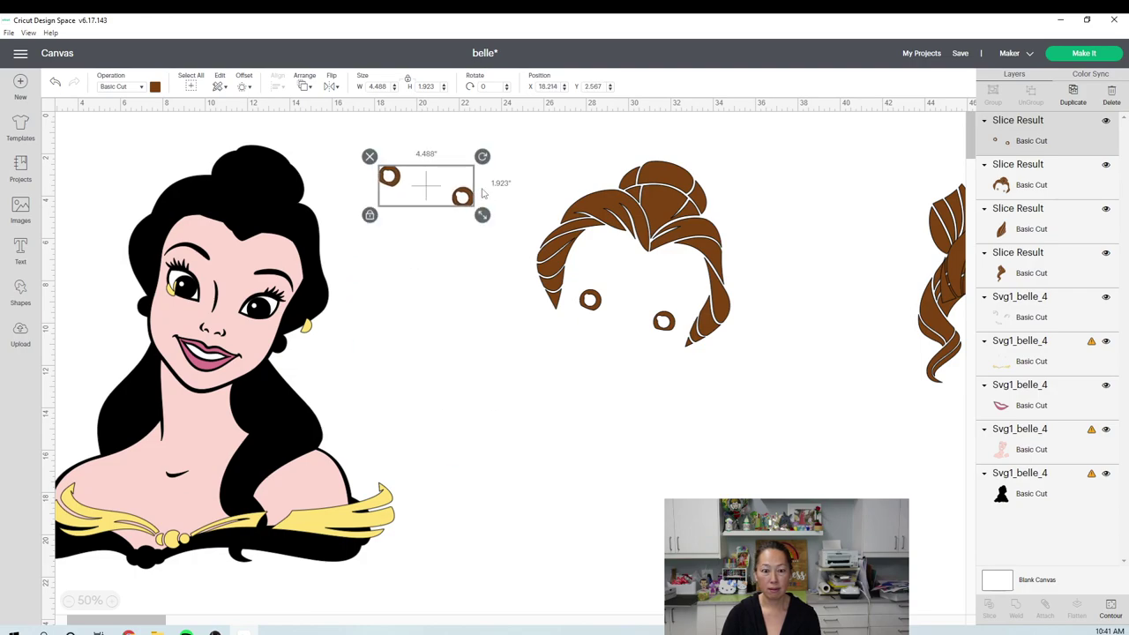
left_click(156, 88)
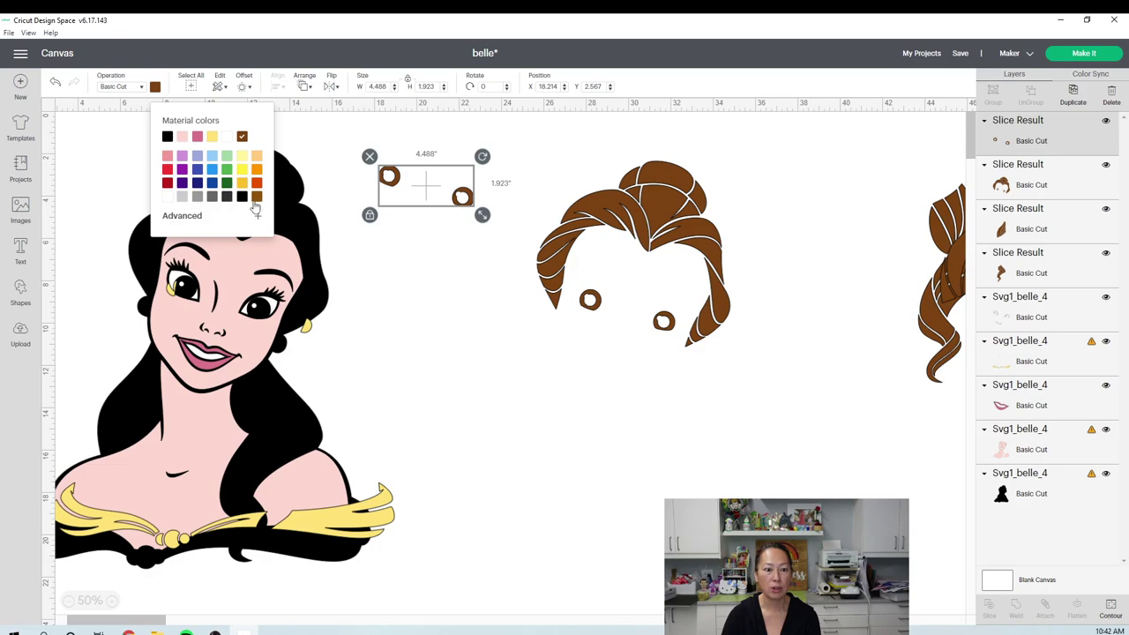
left_click(396, 247)
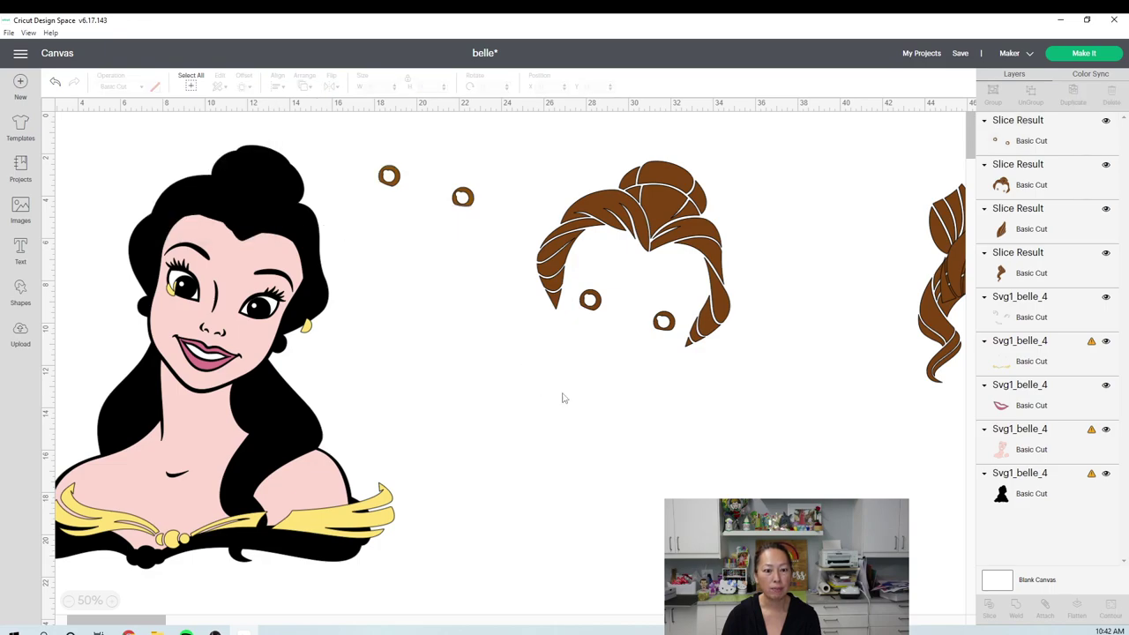
Hide the outer and inner contours of both eyes in the original upper hair piece.
left_click(673, 297)
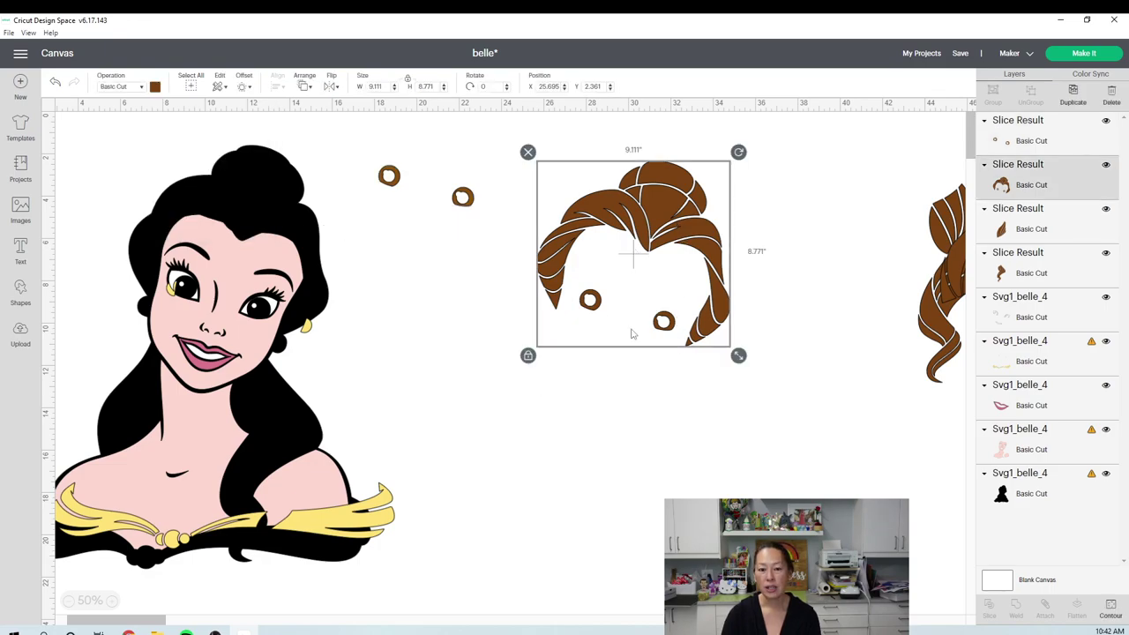
left_click(1110, 609)
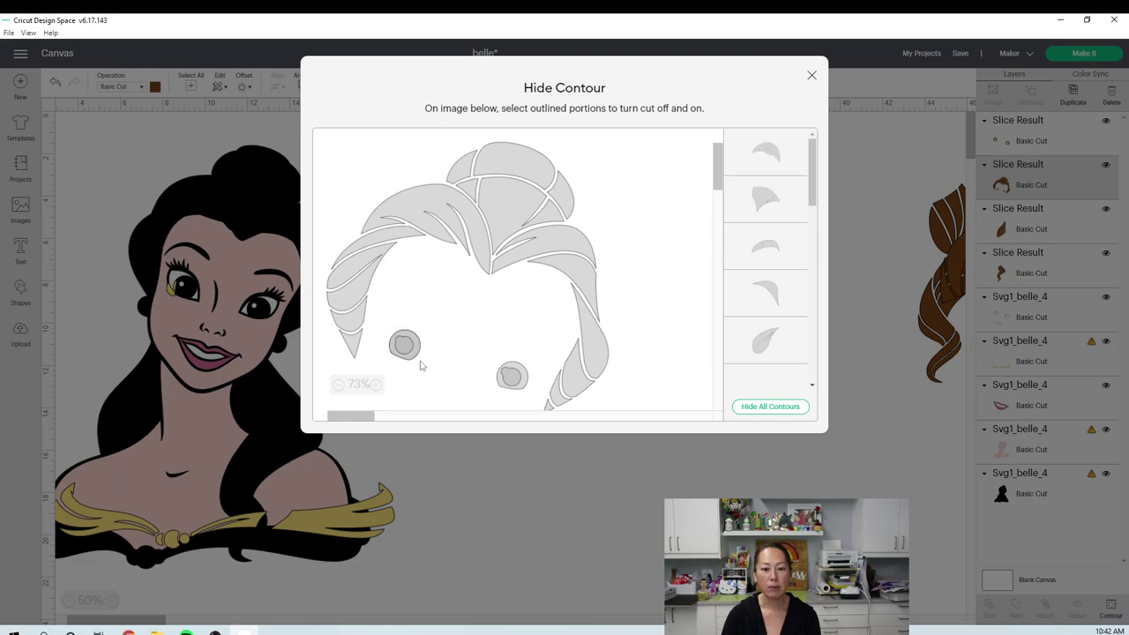
left_click(411, 362)
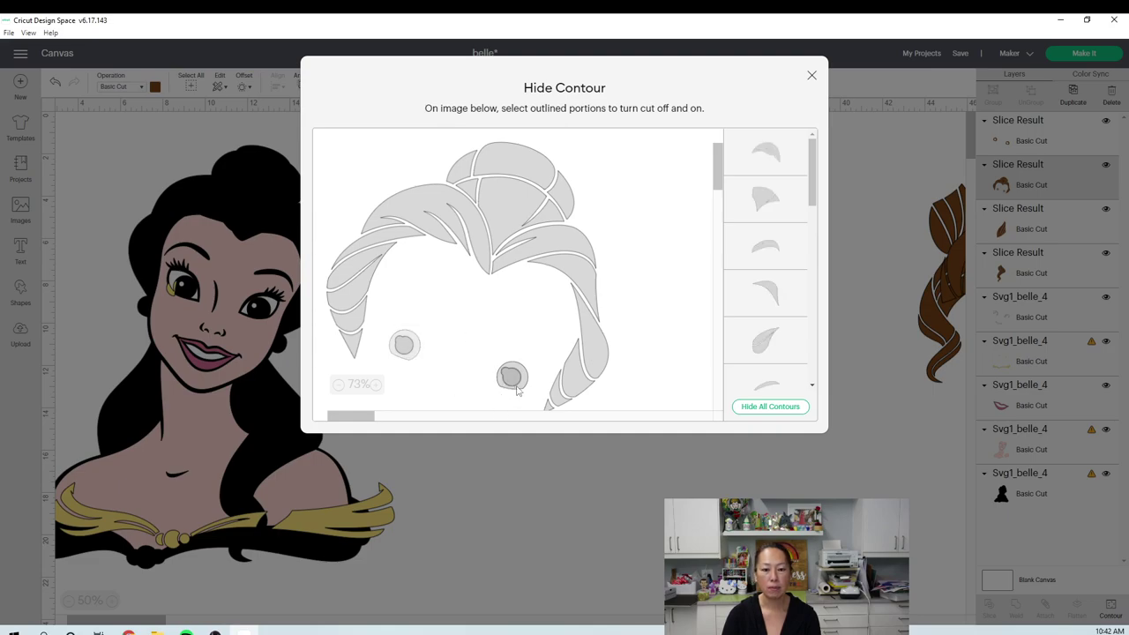
left_click(811, 78)
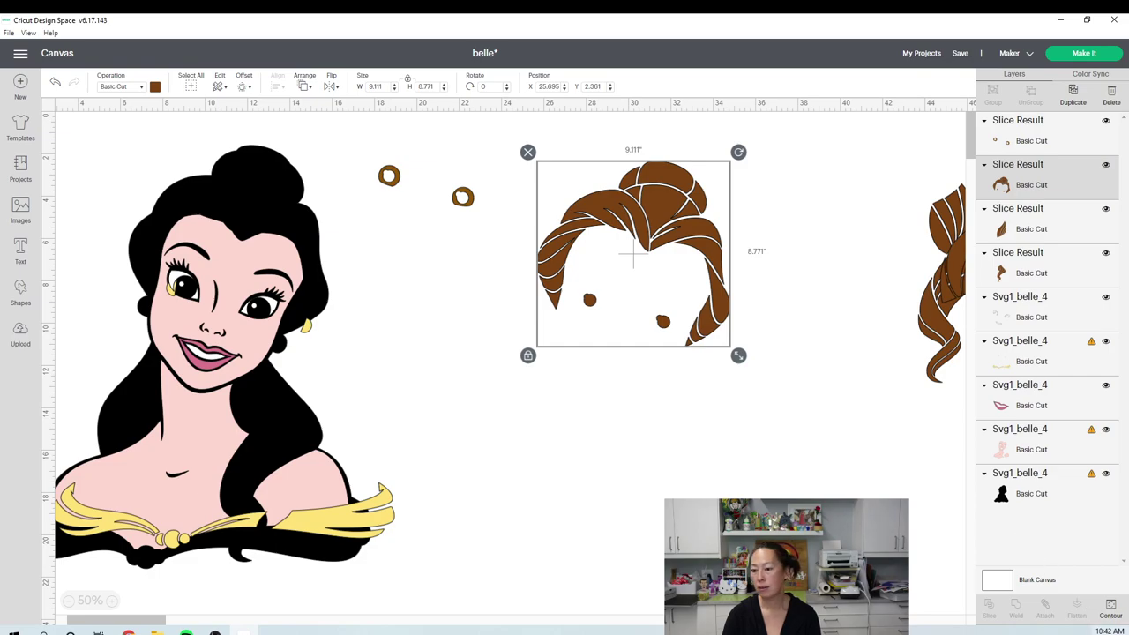
left_click(1110, 606)
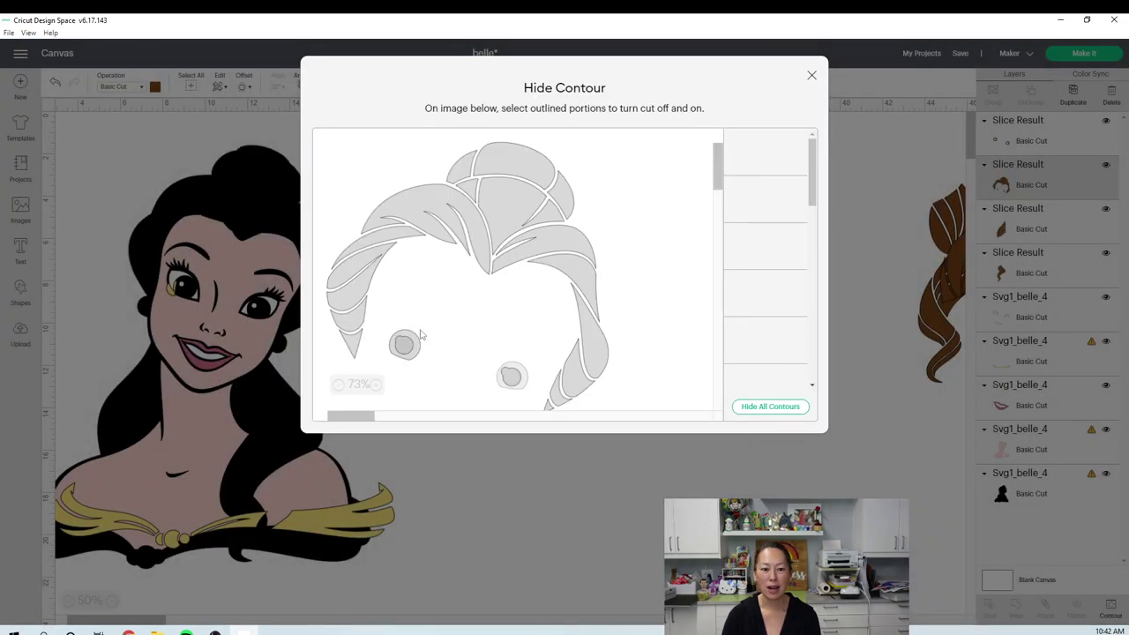
left_click(405, 346)
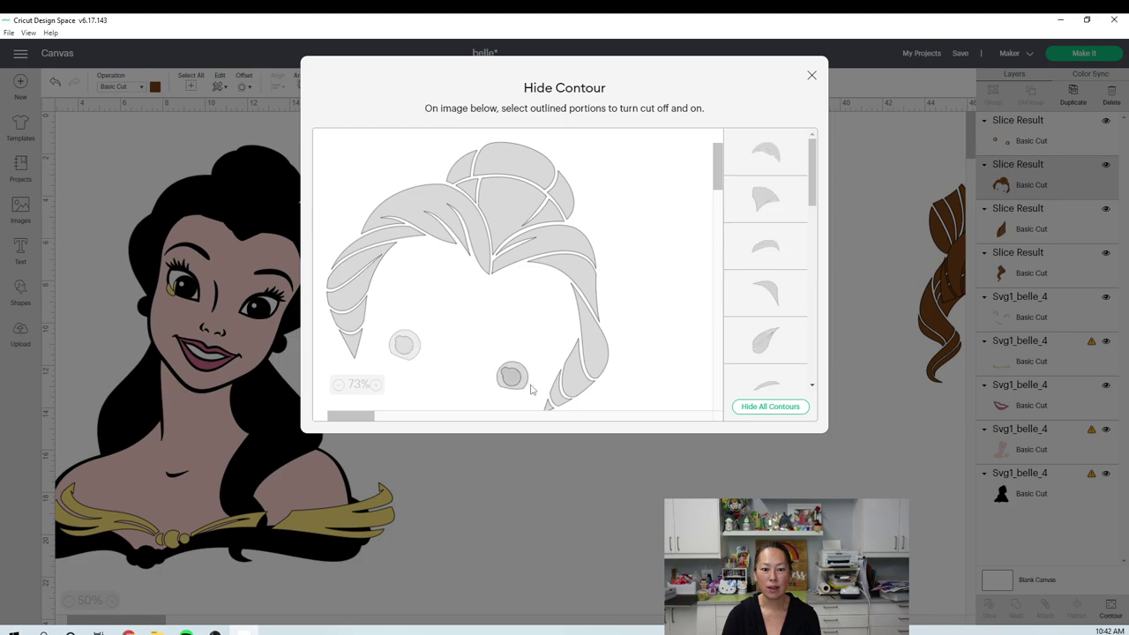
left_click(511, 378)
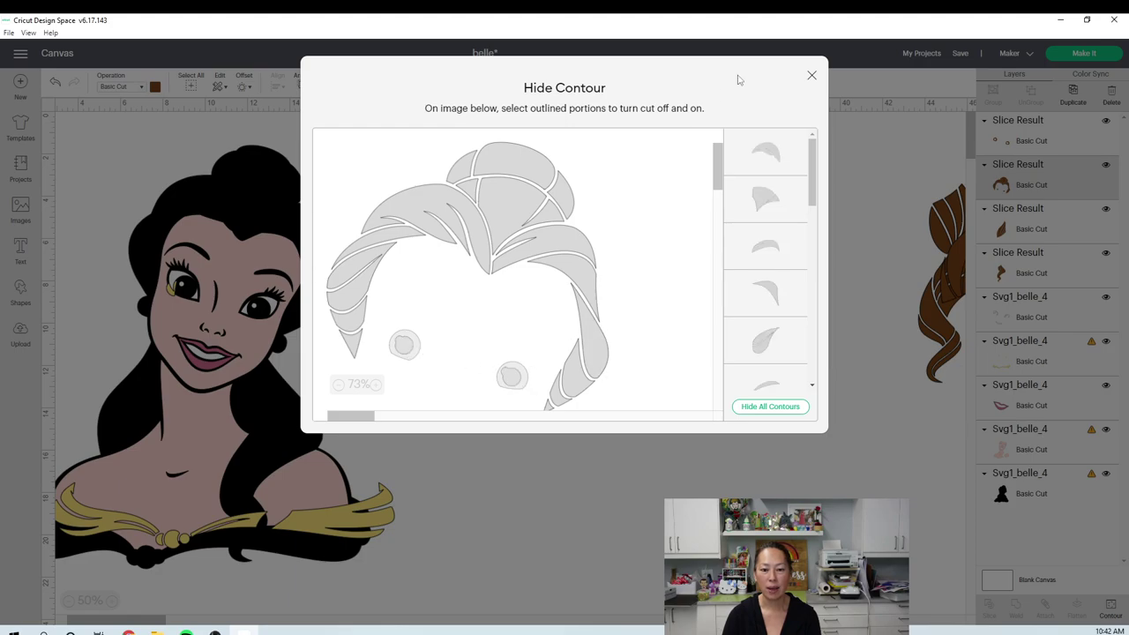
left_click(811, 77)
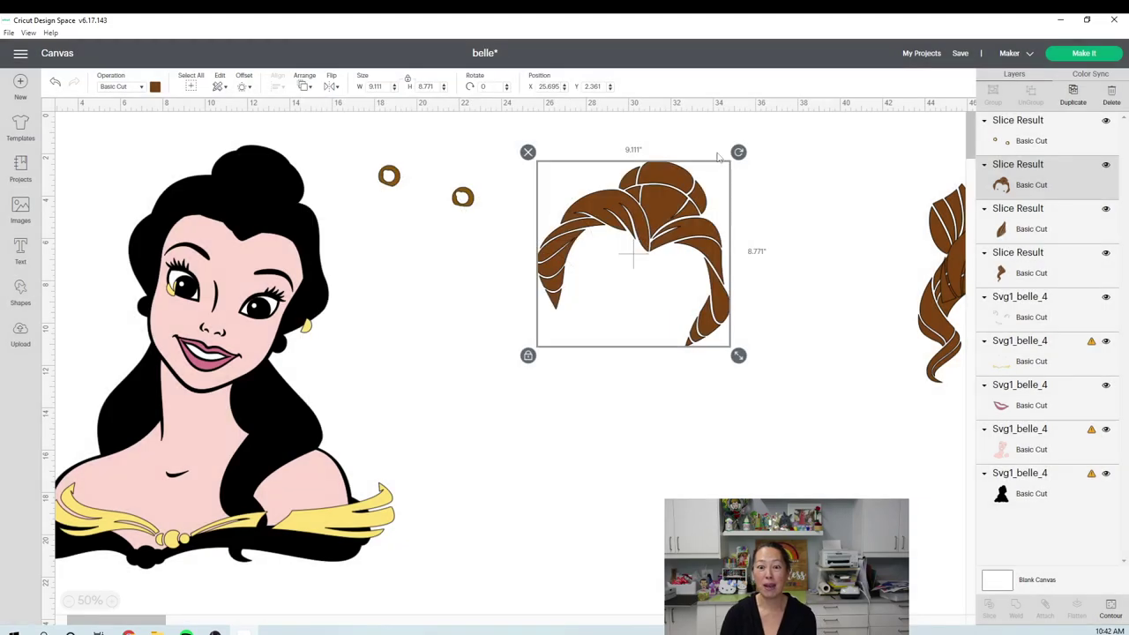
Shift the upper hair farther from the figure with the eye rings inside its outline, and move the yellow dress and earring layer off the figure.
left_click_drag(656, 216, 723, 207)
left_click_drag(466, 201, 757, 298)
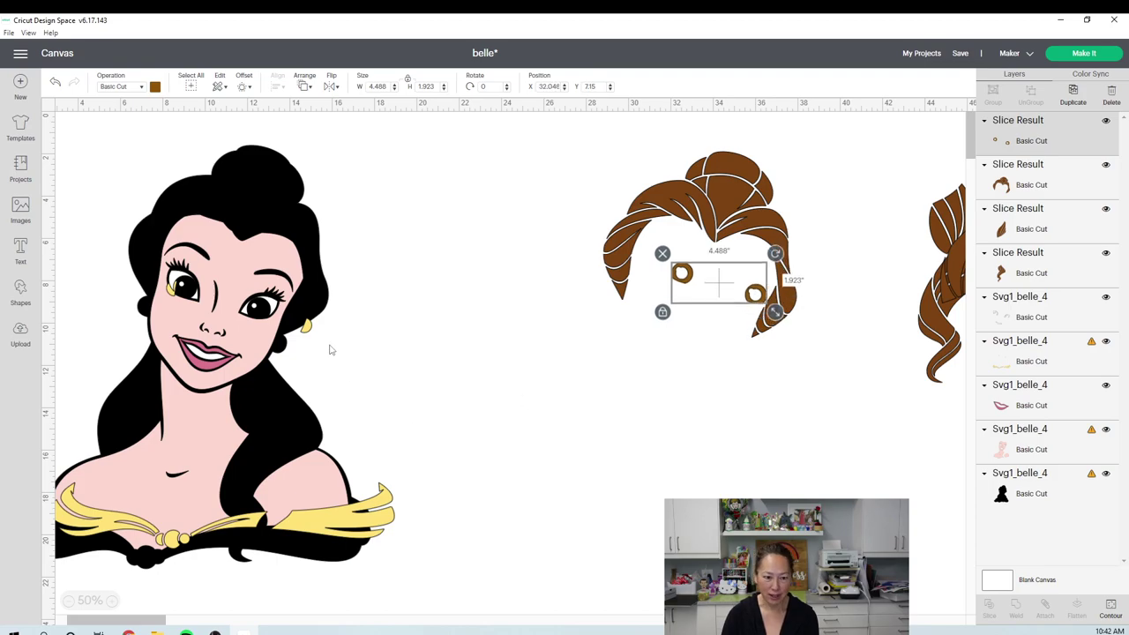
left_click_drag(208, 328, 556, 315)
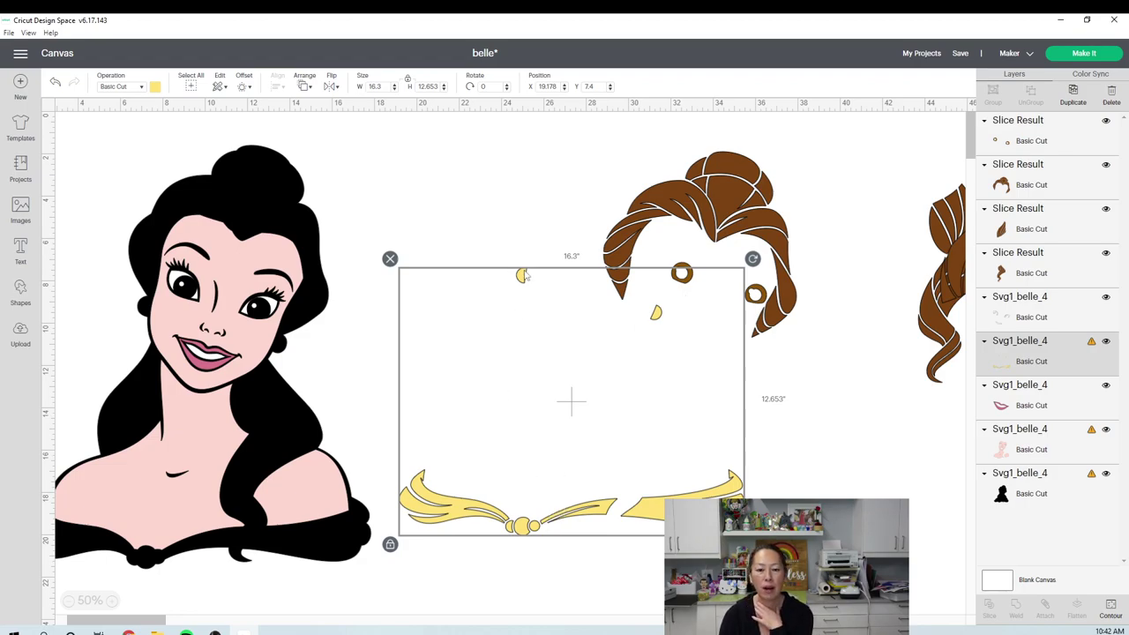
left_click_drag(522, 277, 517, 321)
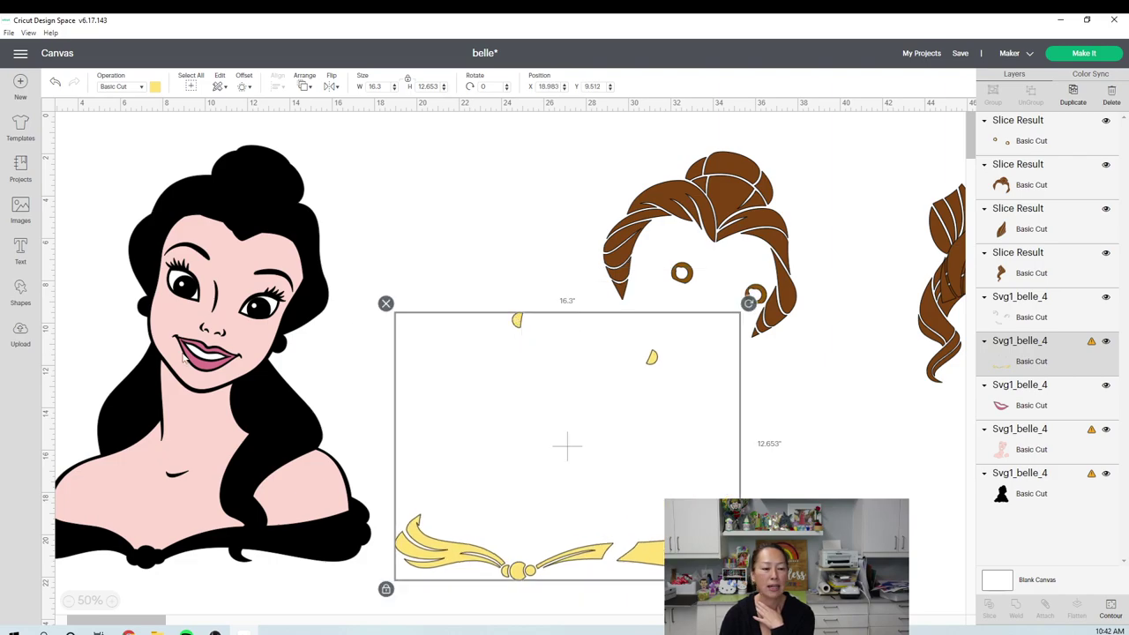
Add a stretched oval, enlarge it to 6.375 by 4.25 inches over the earring farther from the hair, and slice it with the yellow layer.
left_click(21, 293)
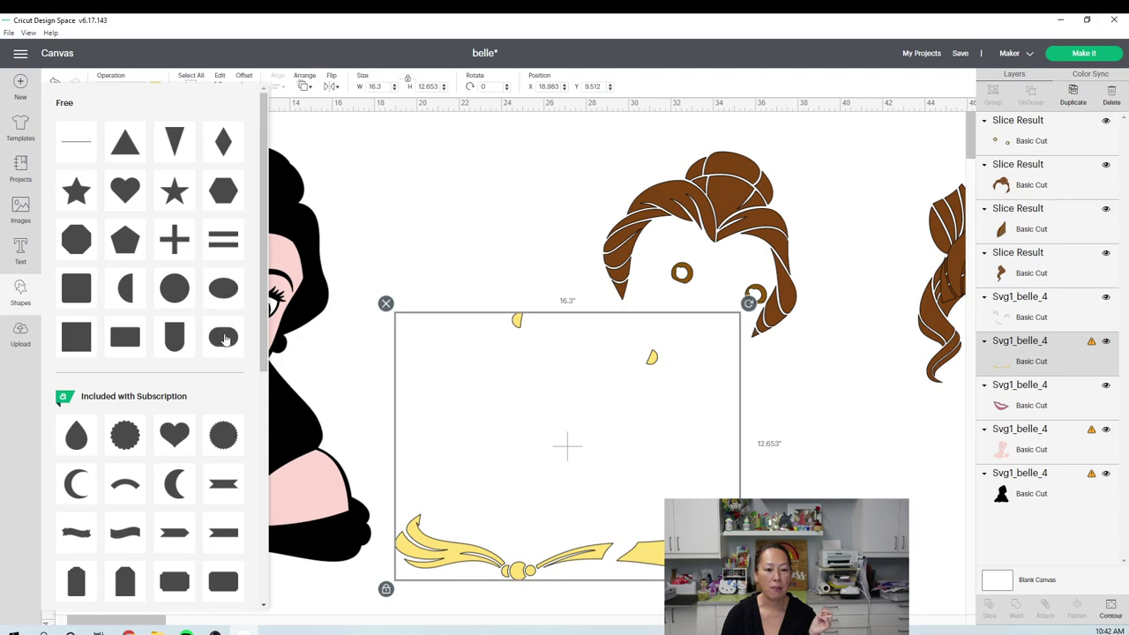
left_click(21, 293)
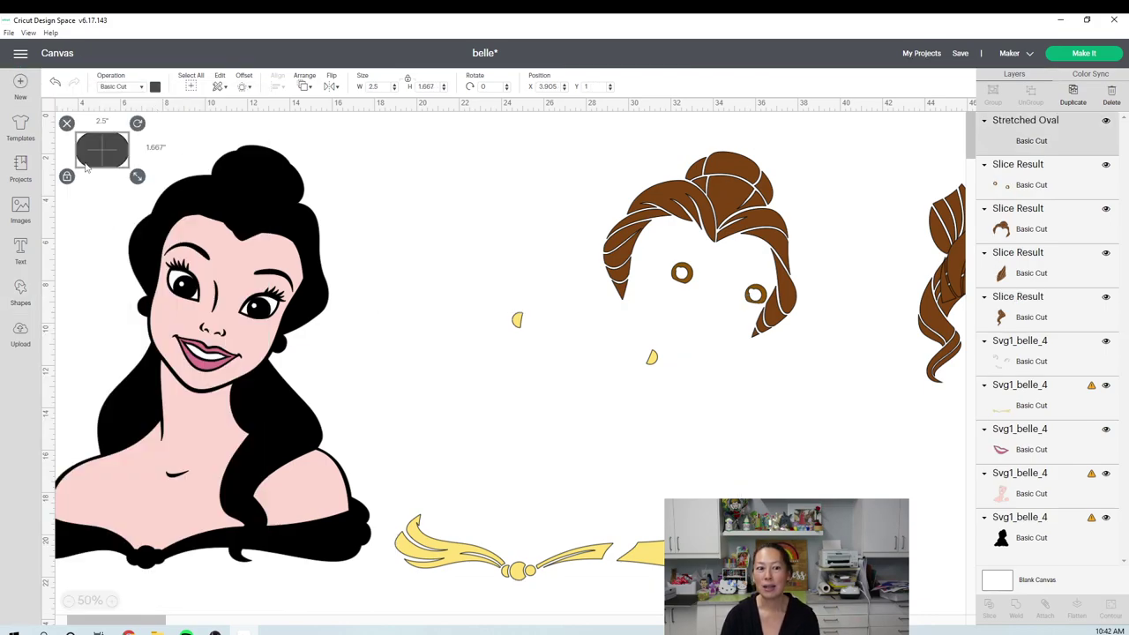
left_click_drag(138, 173, 472, 335)
left_click_drag(455, 286, 500, 353)
left_click_drag(468, 235, 507, 382)
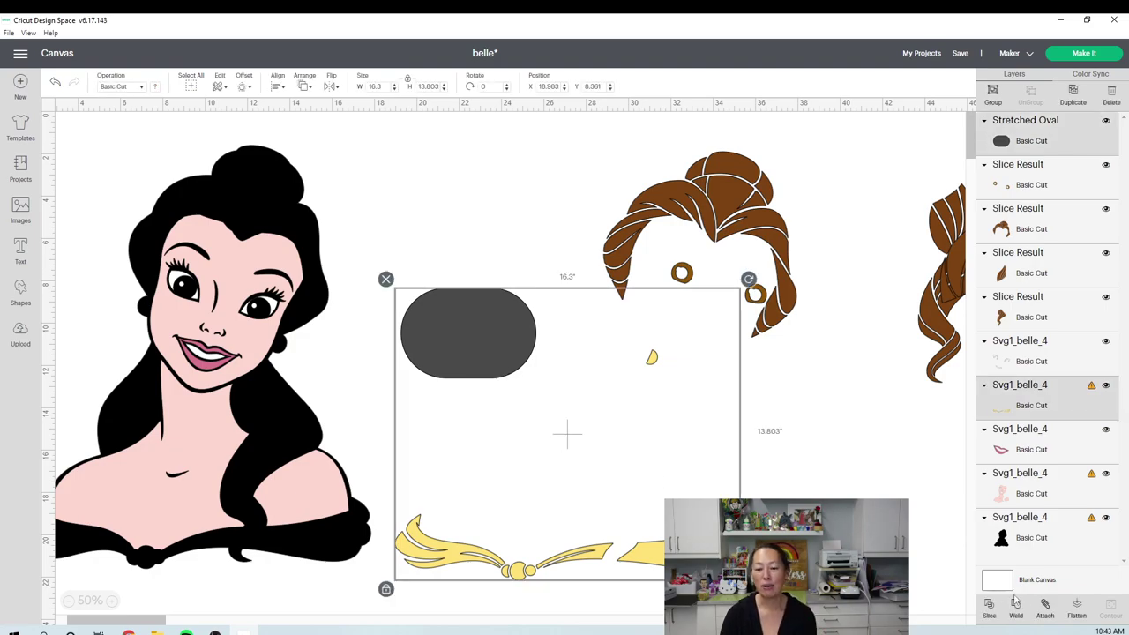
left_click(986, 606)
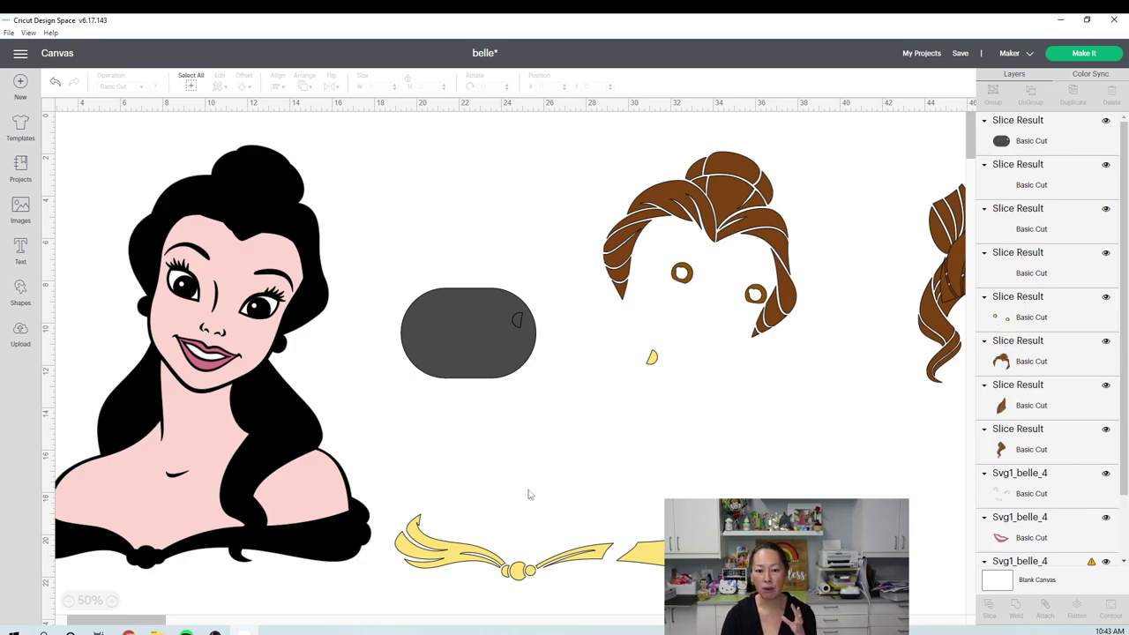
Place the grey oval over the remaining yellow earring and slice it with the yellow dress layer.
left_click_drag(421, 319, 641, 379)
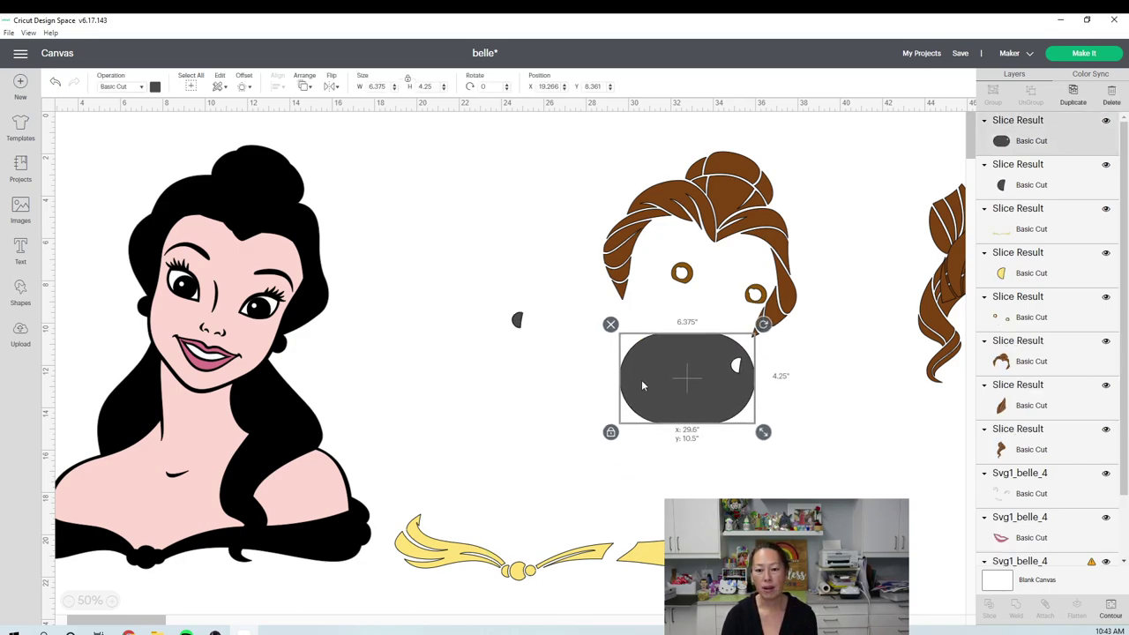
left_click(755, 460)
left_click_drag(755, 460, 622, 362)
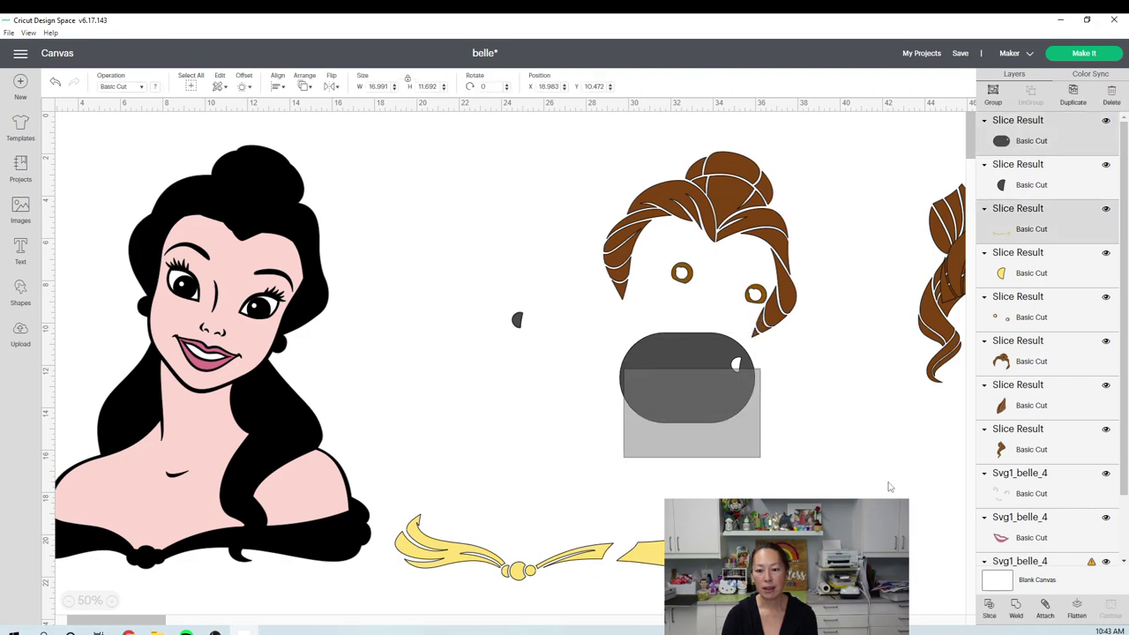
left_click(666, 495)
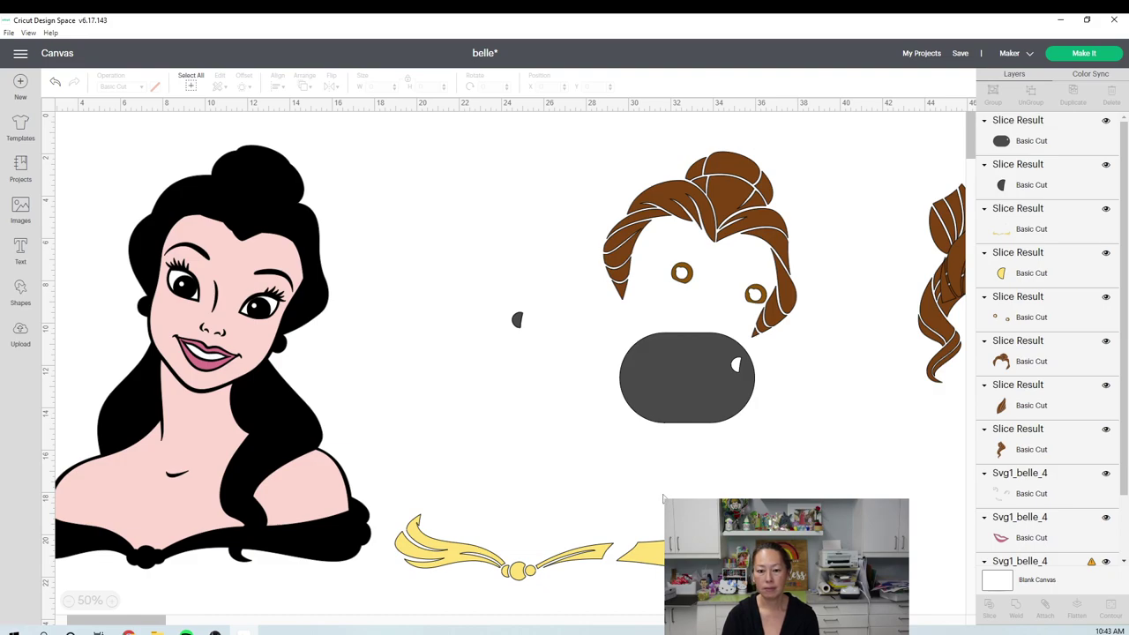
left_click_drag(665, 376, 647, 356)
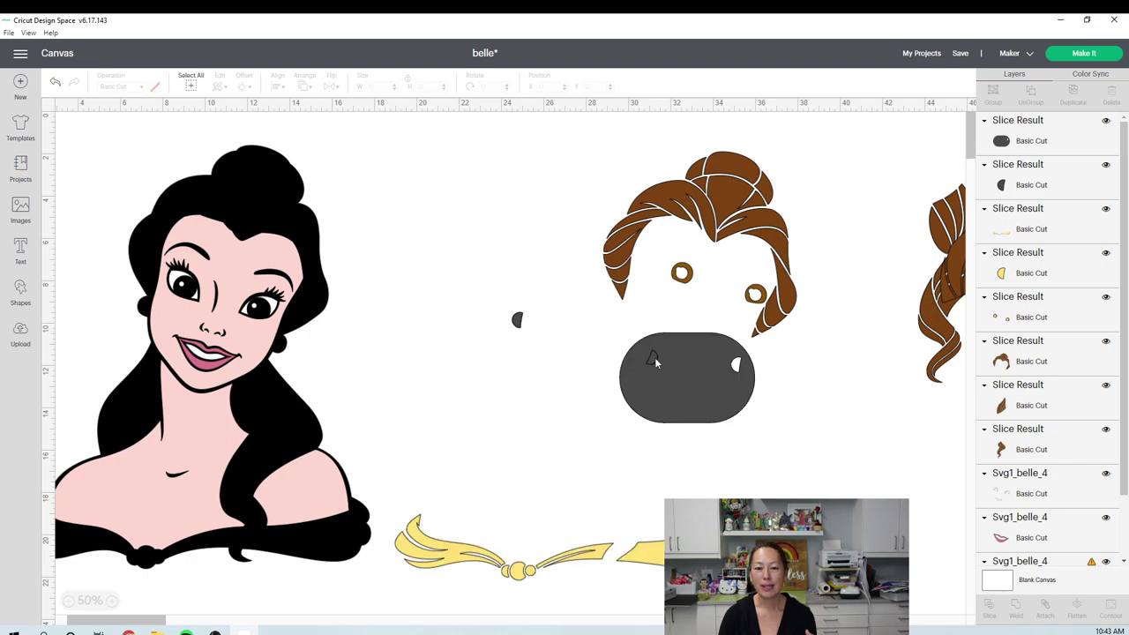
Gather the two small grey earring cutouts away from the yellow earrings and delete them.
left_click_drag(649, 360, 506, 390)
left_click(520, 325)
left_click_drag(541, 428, 472, 388)
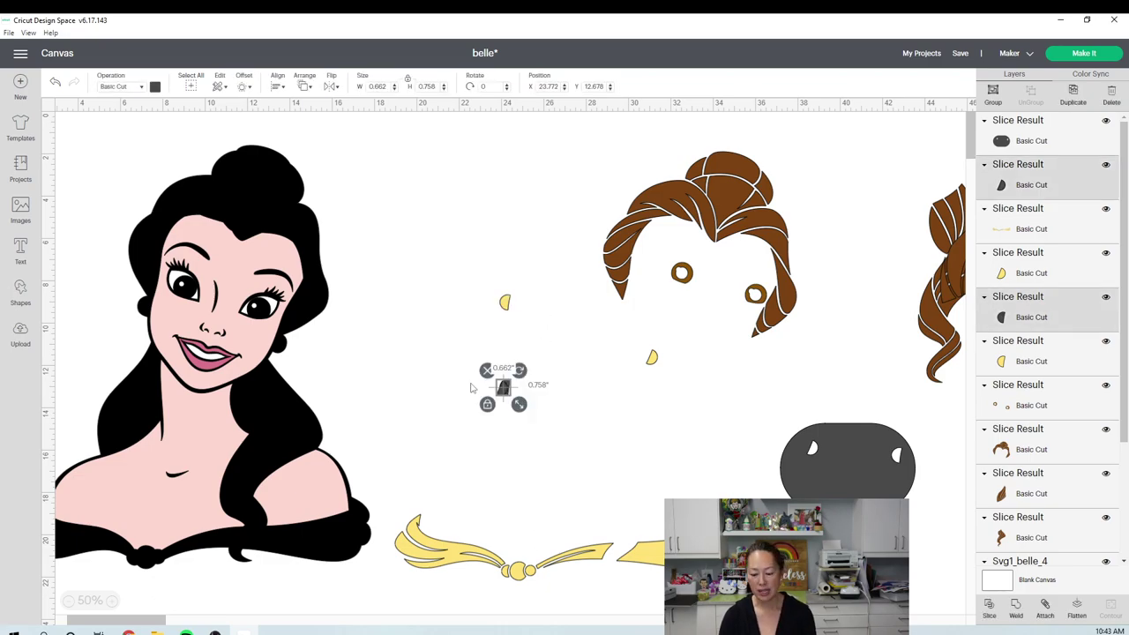
key("Delete")
Move the second yellow earring beside the first and bring the yellow dress trim up beneath them.
left_click_drag(506, 303, 543, 292)
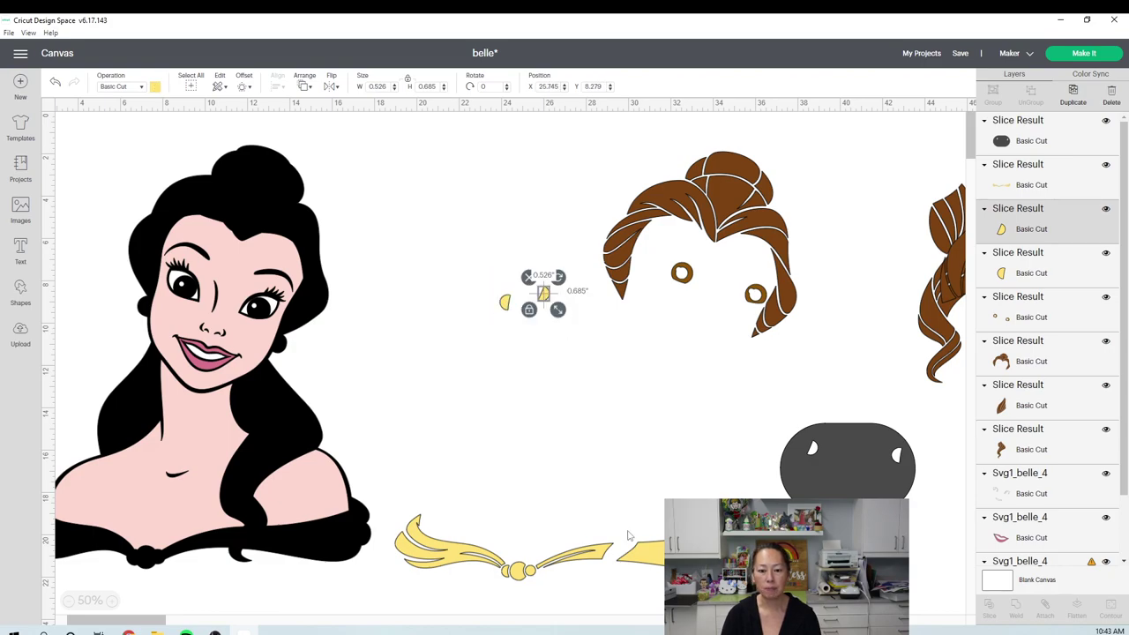
left_click_drag(649, 553, 631, 414)
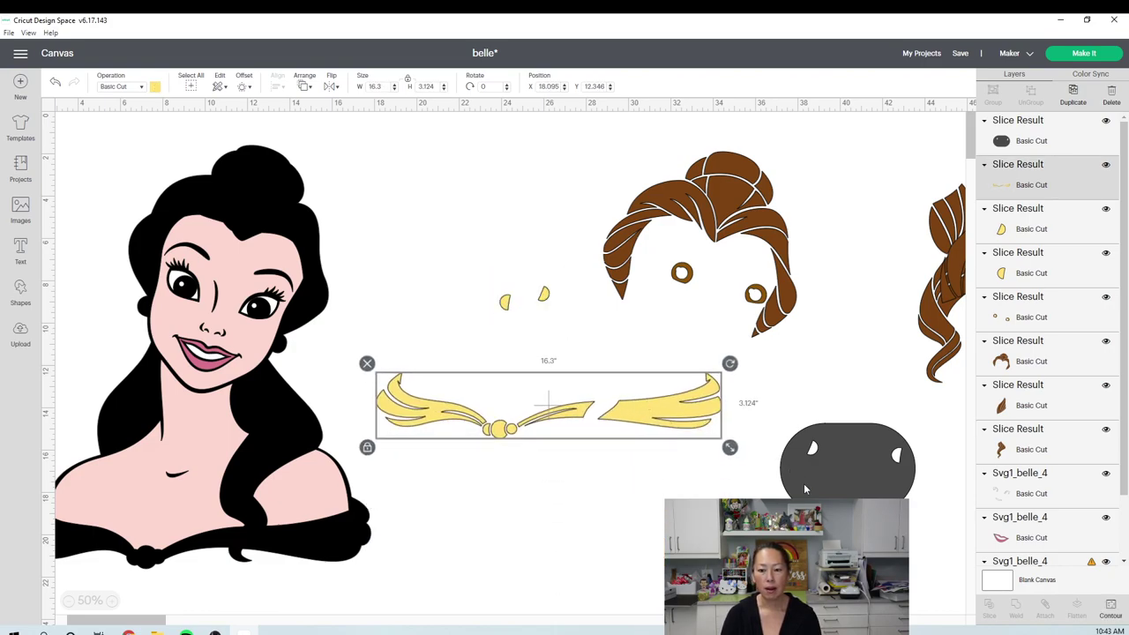
left_click(816, 489)
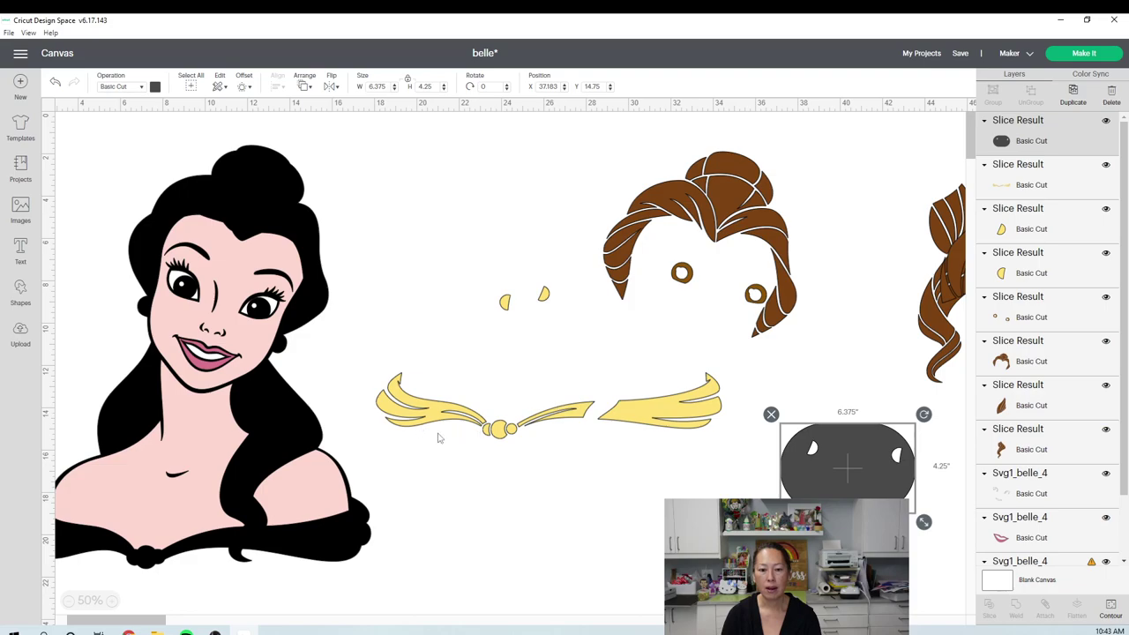
left_click(633, 416)
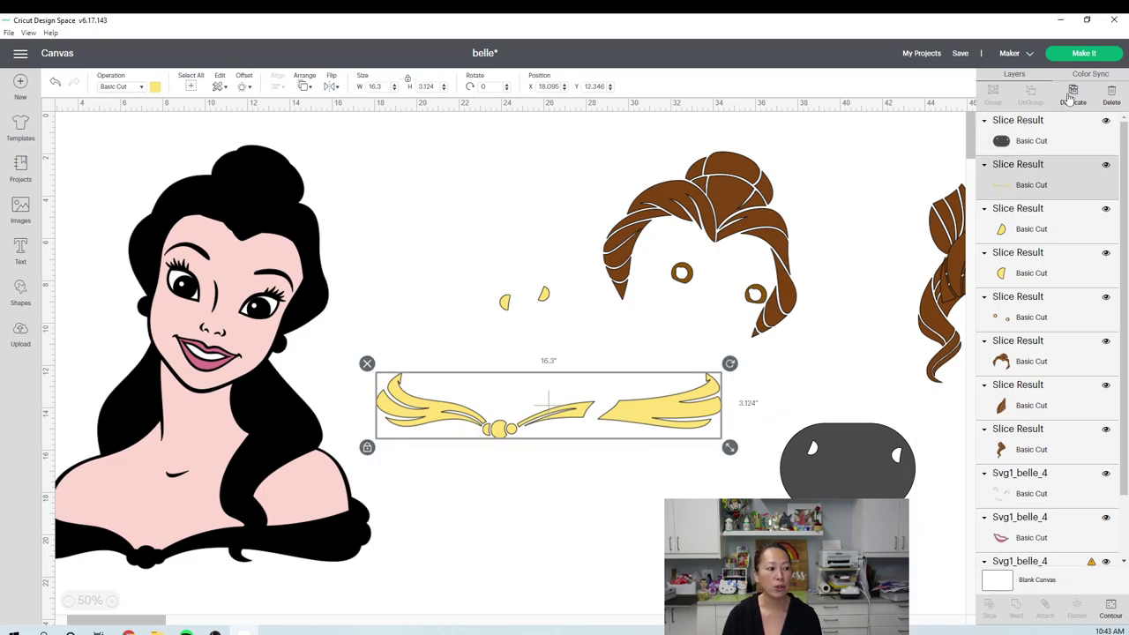
Duplicate the yellow dress trim, reduce the copy to its three round knot pieces with Contour, and place them just below the yellow earrings.
key("ctrl+d")
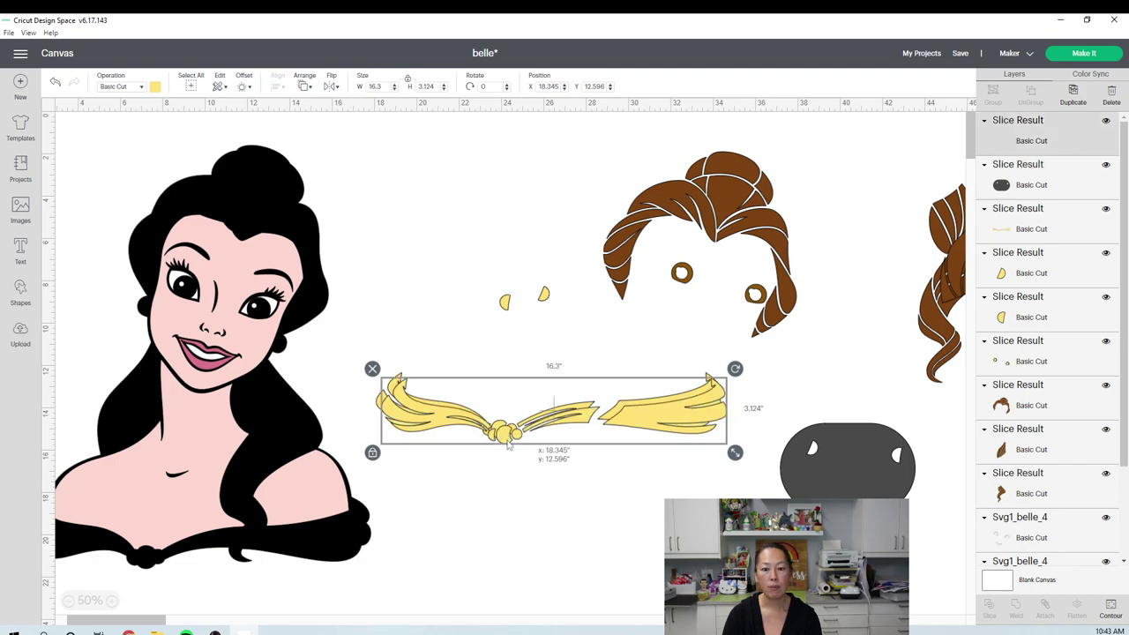
left_click_drag(417, 414, 415, 481)
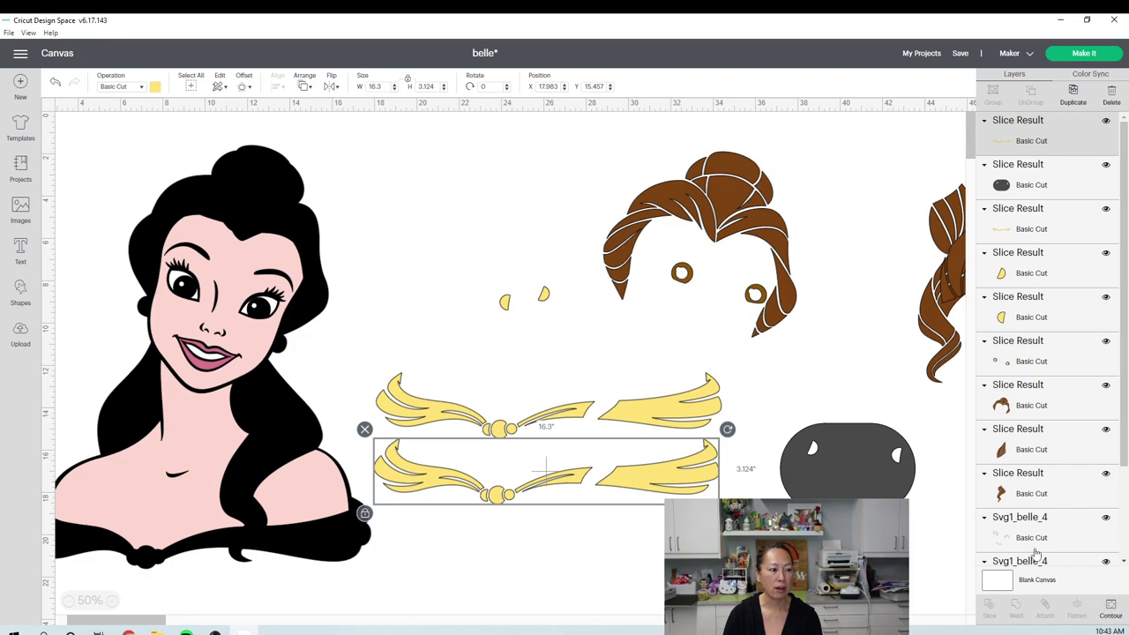
left_click(1110, 608)
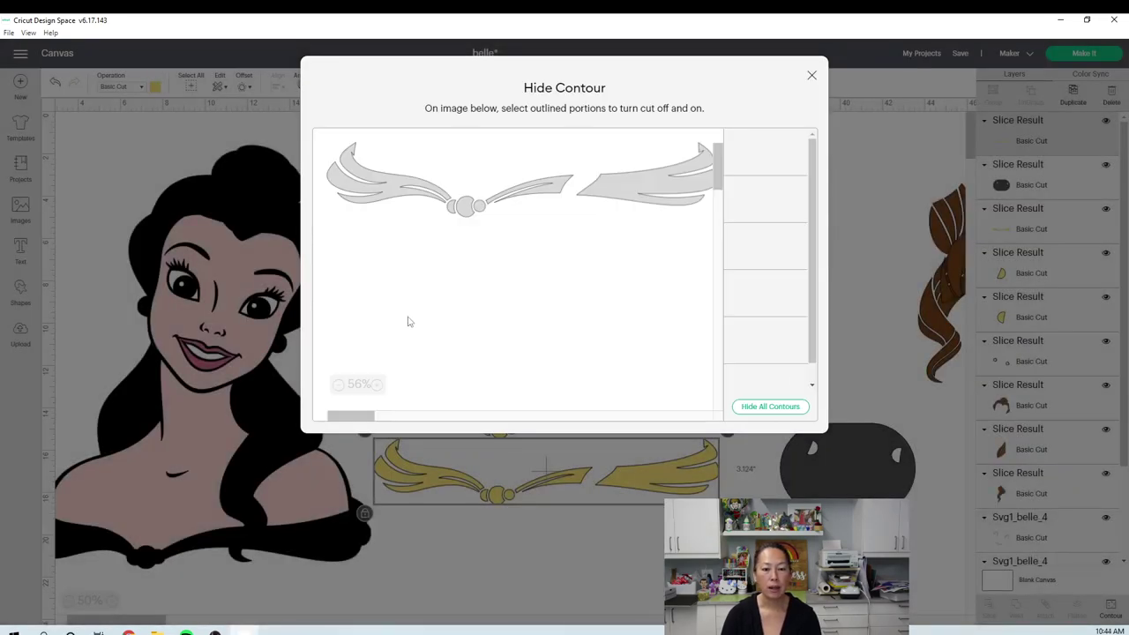
left_click(391, 194)
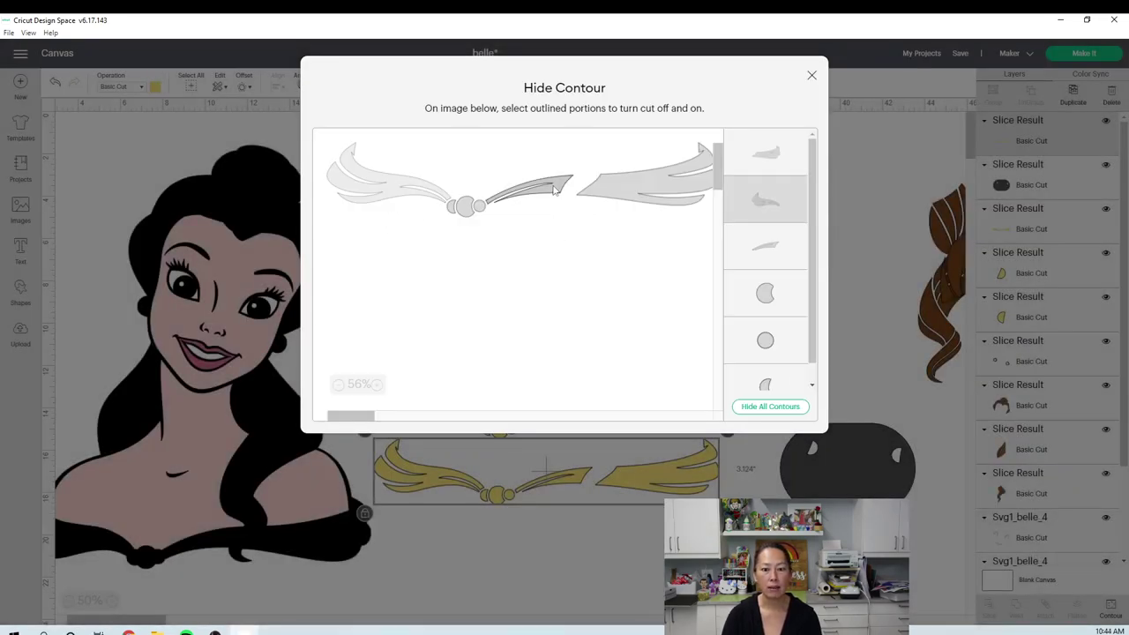
left_click(557, 194)
left_click(630, 203)
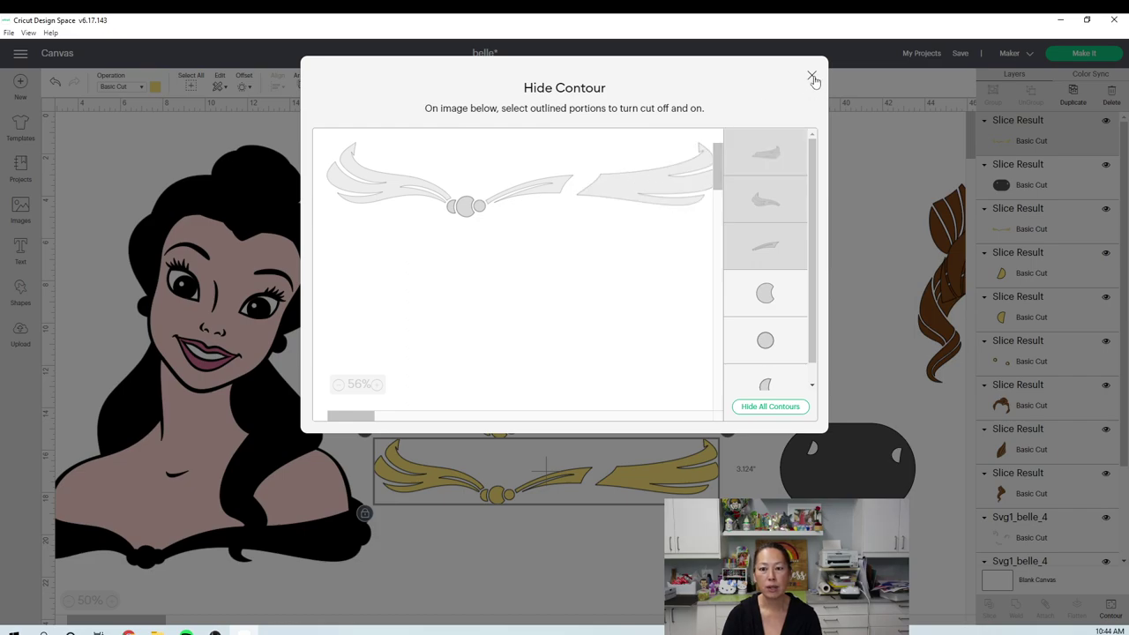
left_click(811, 80)
left_click_drag(501, 485, 537, 298)
Hide the three round knot contours in the original yellow dress trim, keeping only its long strands.
left_click(530, 421)
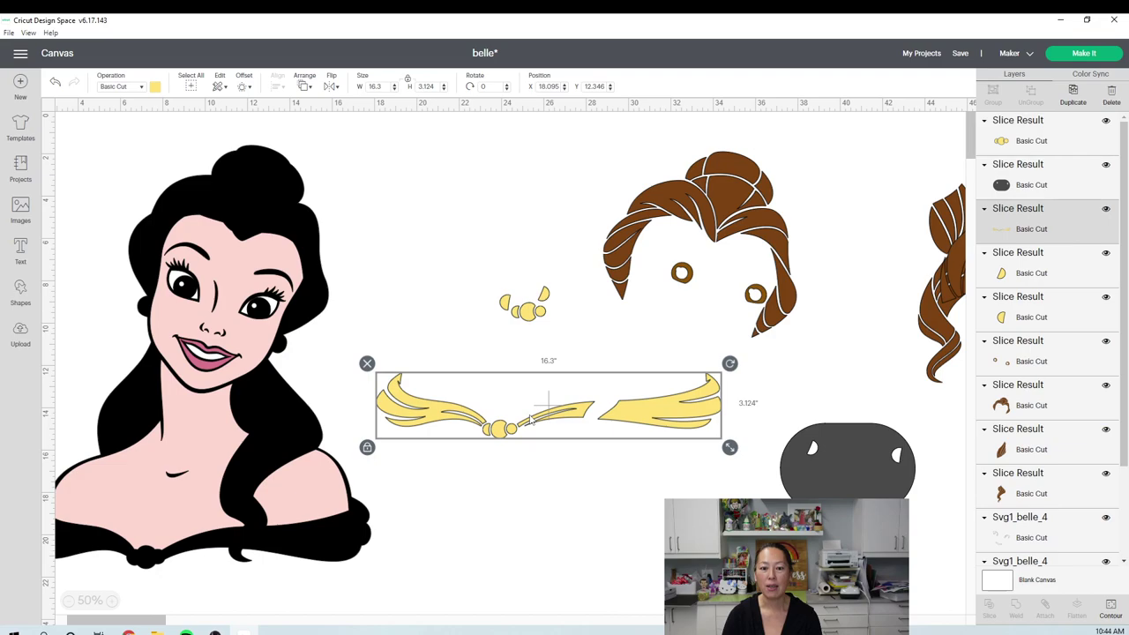
left_click(1111, 609)
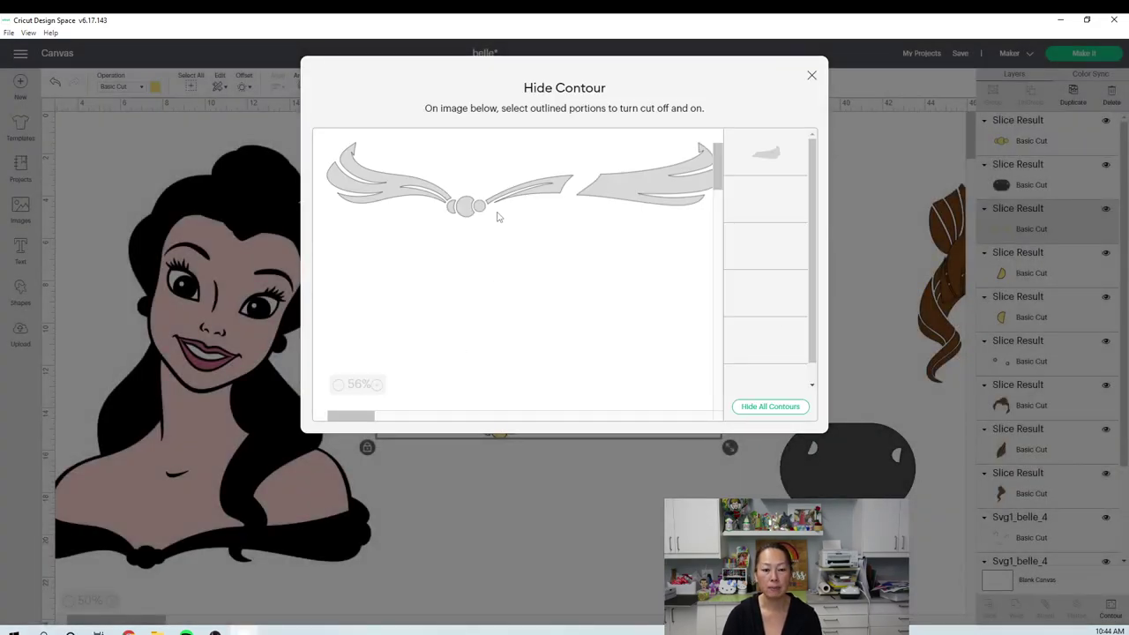
left_click(481, 209)
left_click(465, 210)
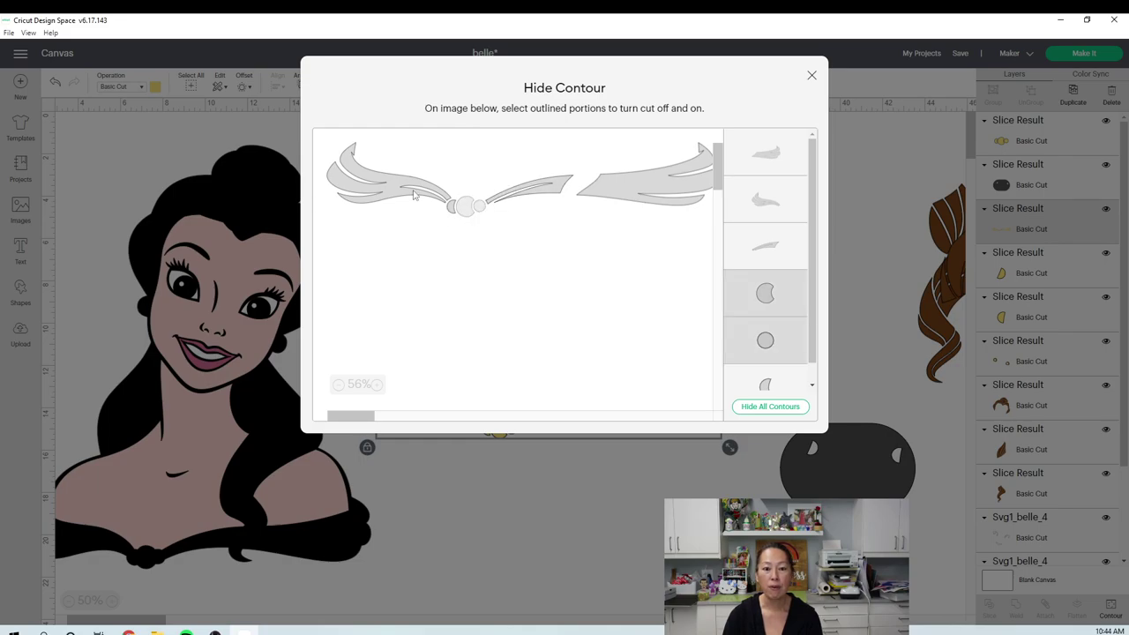
scroll(748, 234, "down", 1)
left_click(772, 373)
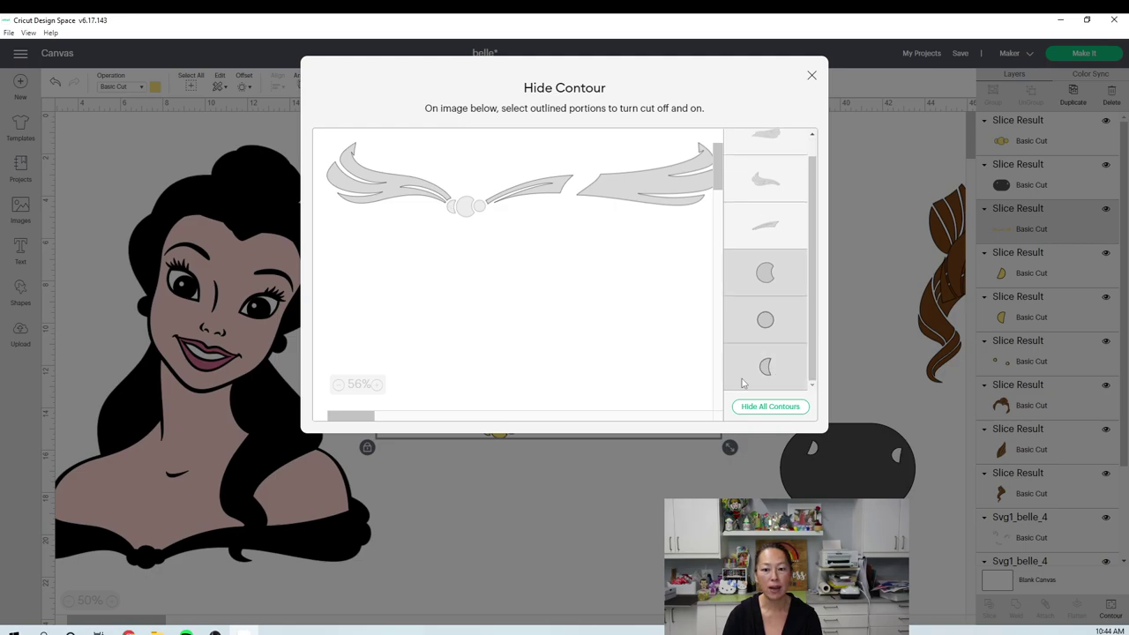
left_click(813, 79)
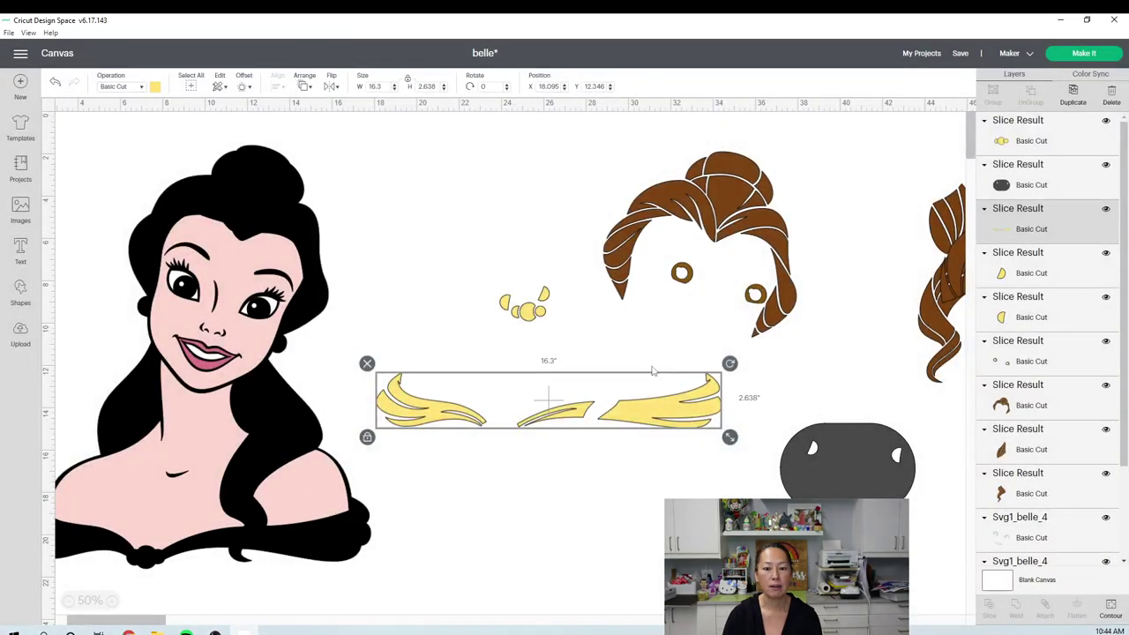
mouse_move(649, 419)
left_mouse_down()
mouse_move(586, 408)
mouse_move(648, 408)
left_mouse_up()
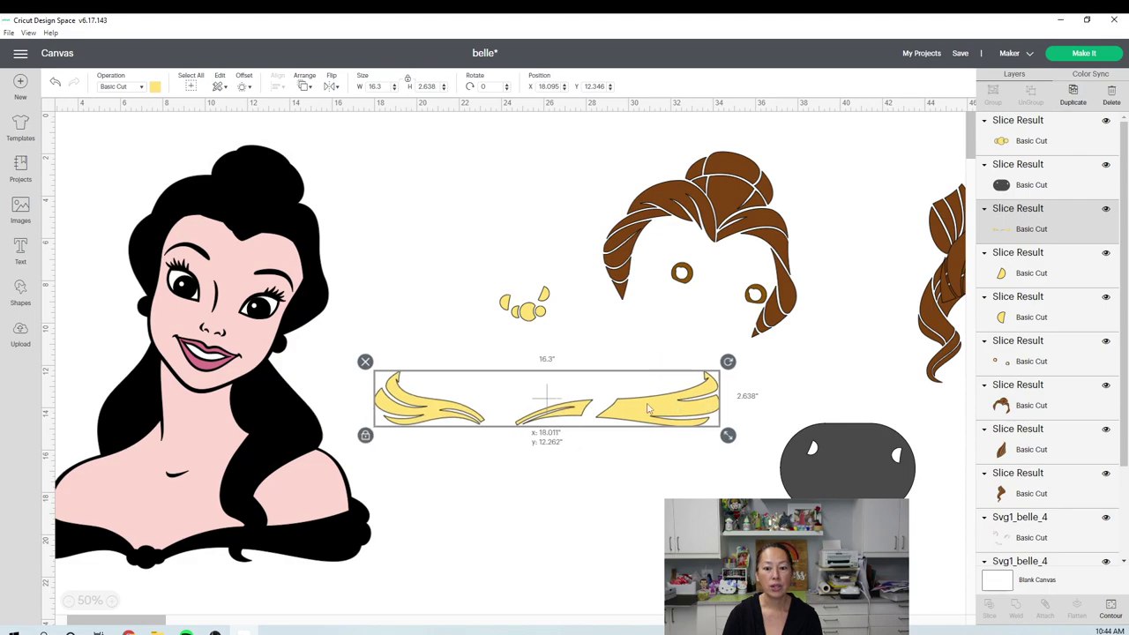
Enlarge the grey oval to 15.458 by 10.306 inches and place it over the largest yellow trim strand.
left_click(786, 462)
left_click_drag(818, 473, 518, 503)
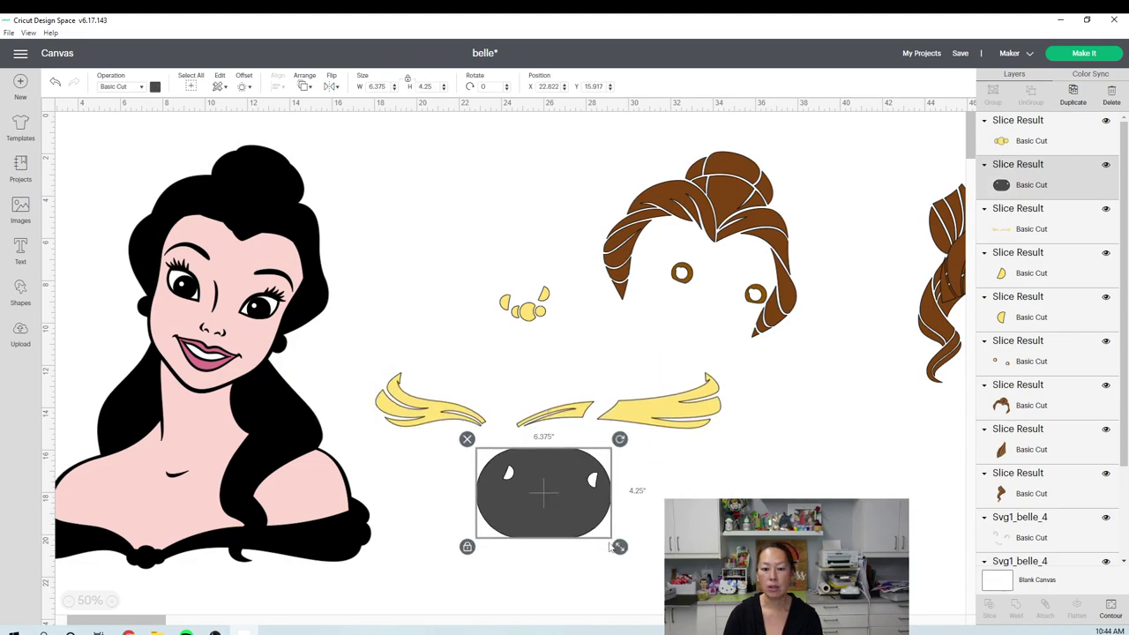
left_click_drag(622, 543, 694, 596)
left_click_drag(581, 519, 783, 450)
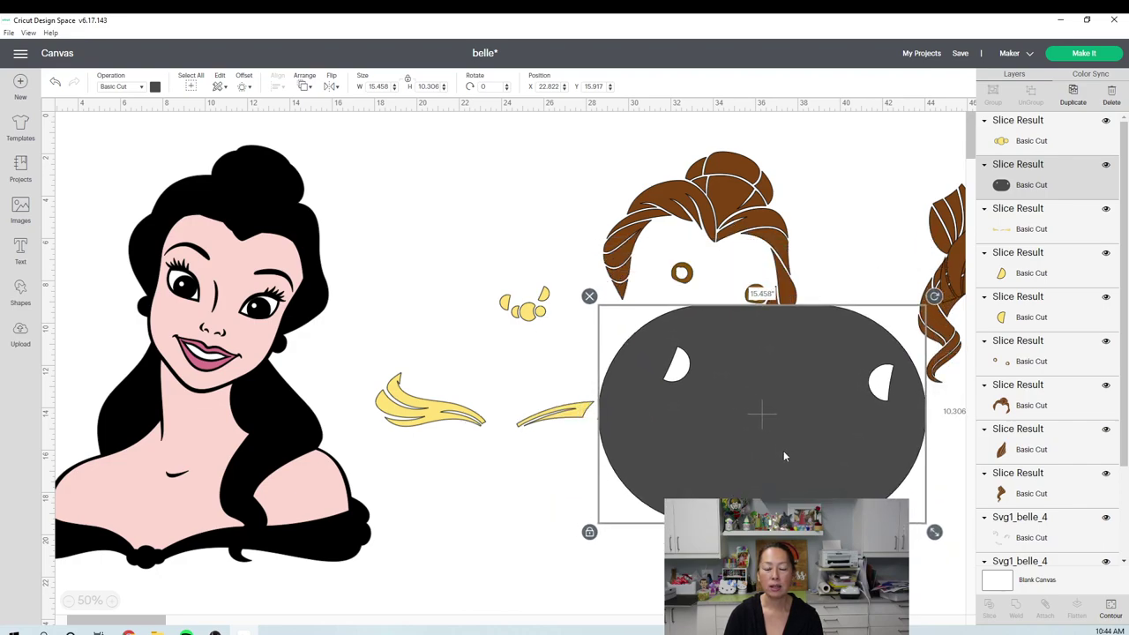
left_click(563, 486)
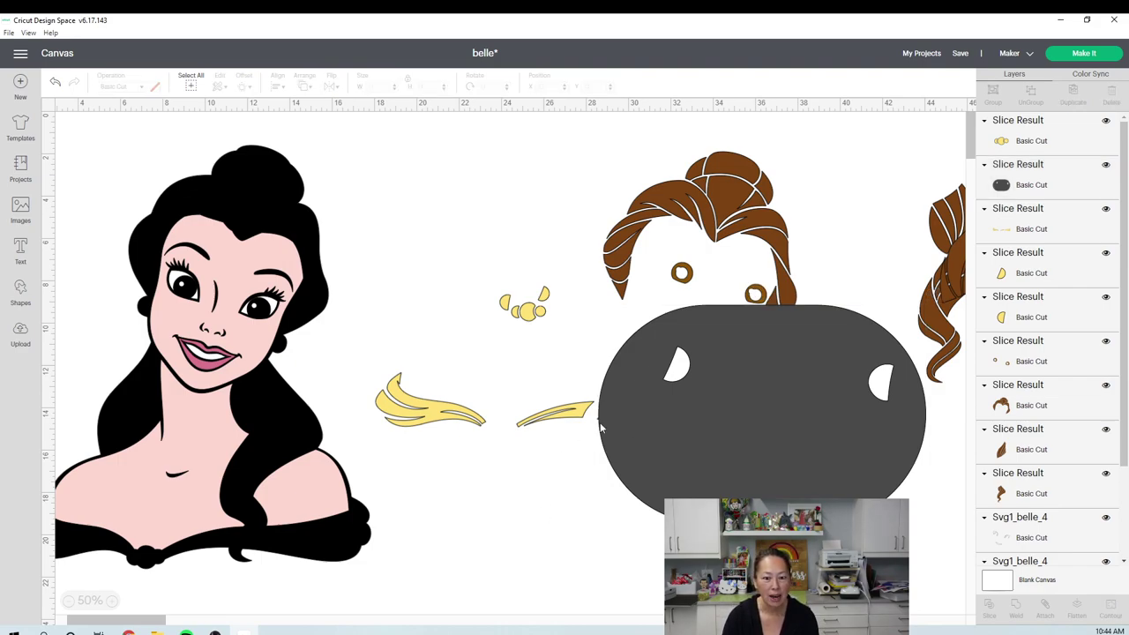
left_click(112, 602)
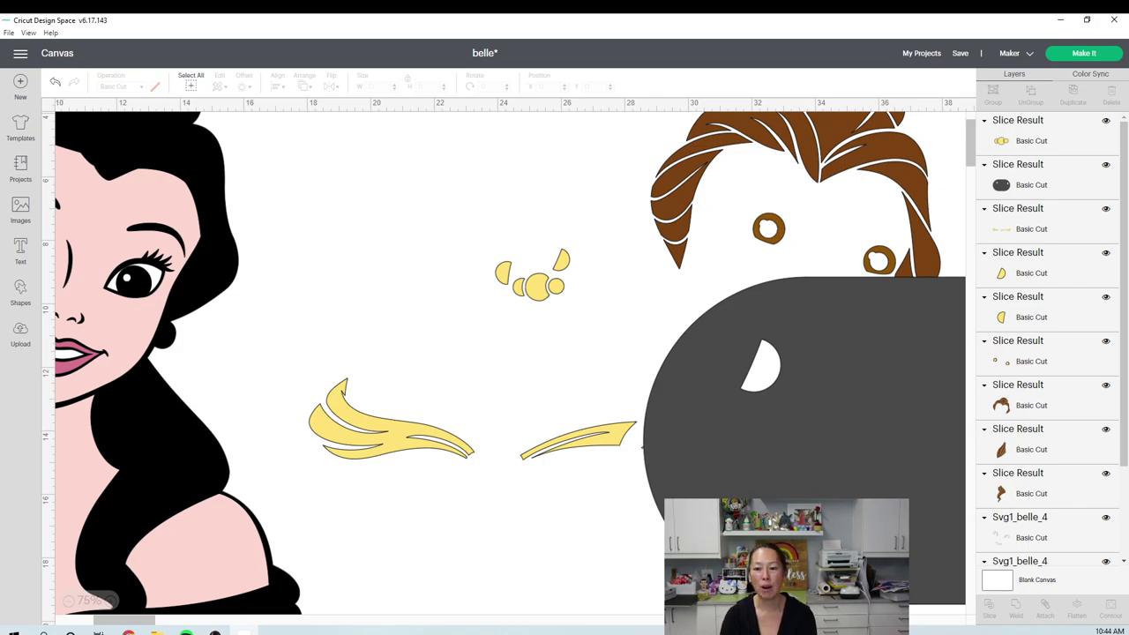
left_click(69, 601)
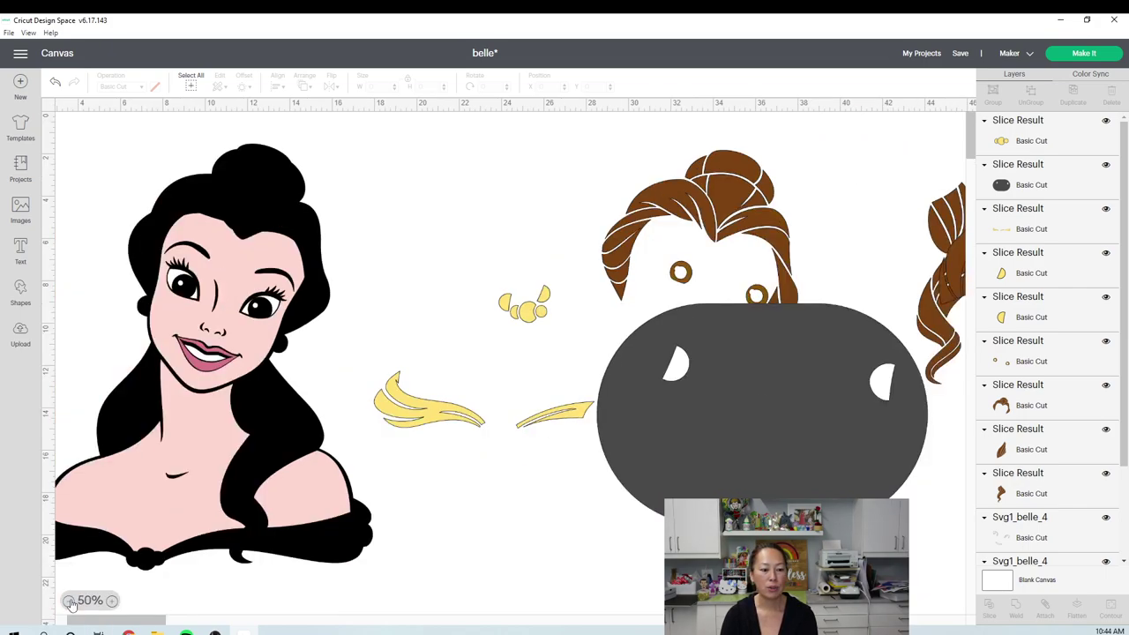
left_click(724, 402)
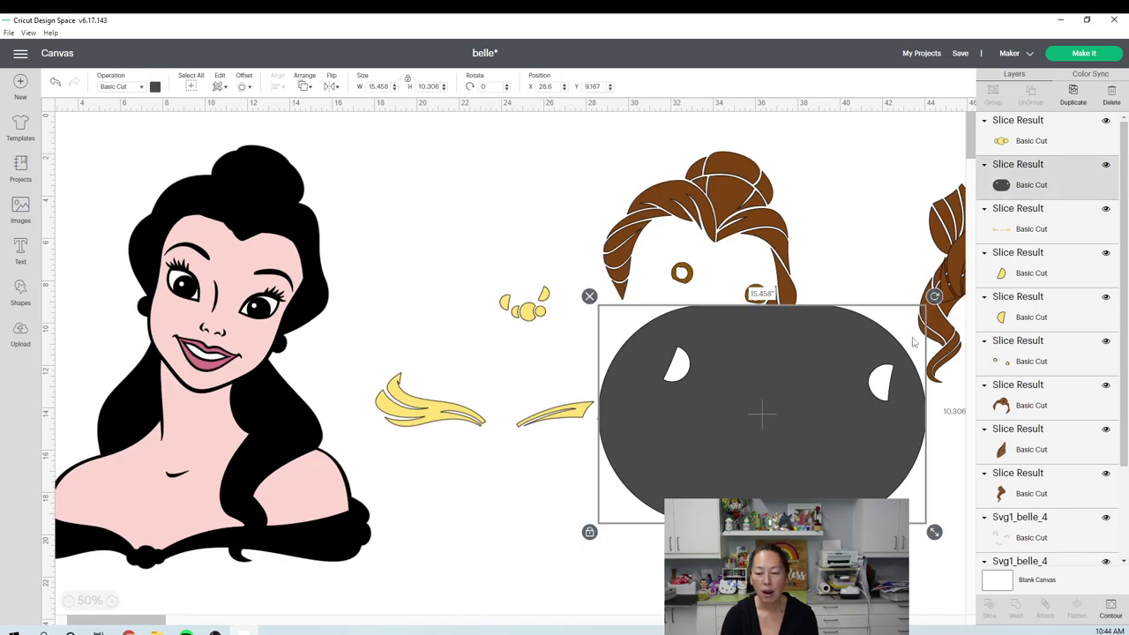
Rotate the grey oval 9.46 degrees and reposition it so it covers only the largest yellow strand, with no cutout over it.
left_click_drag(935, 298, 945, 342)
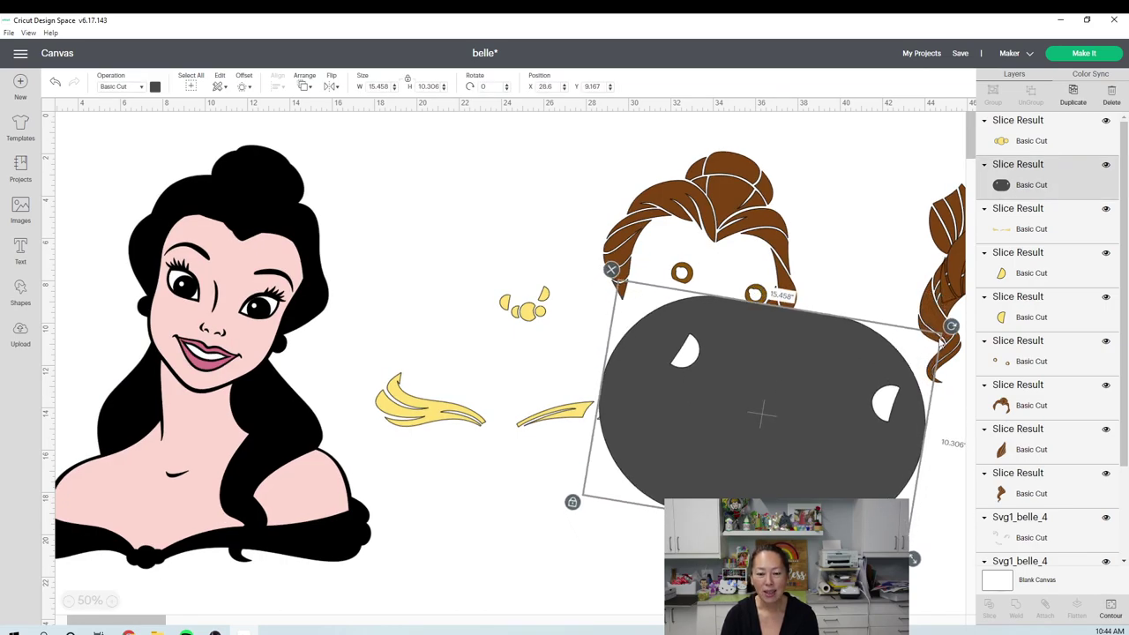
left_click_drag(828, 449, 824, 482)
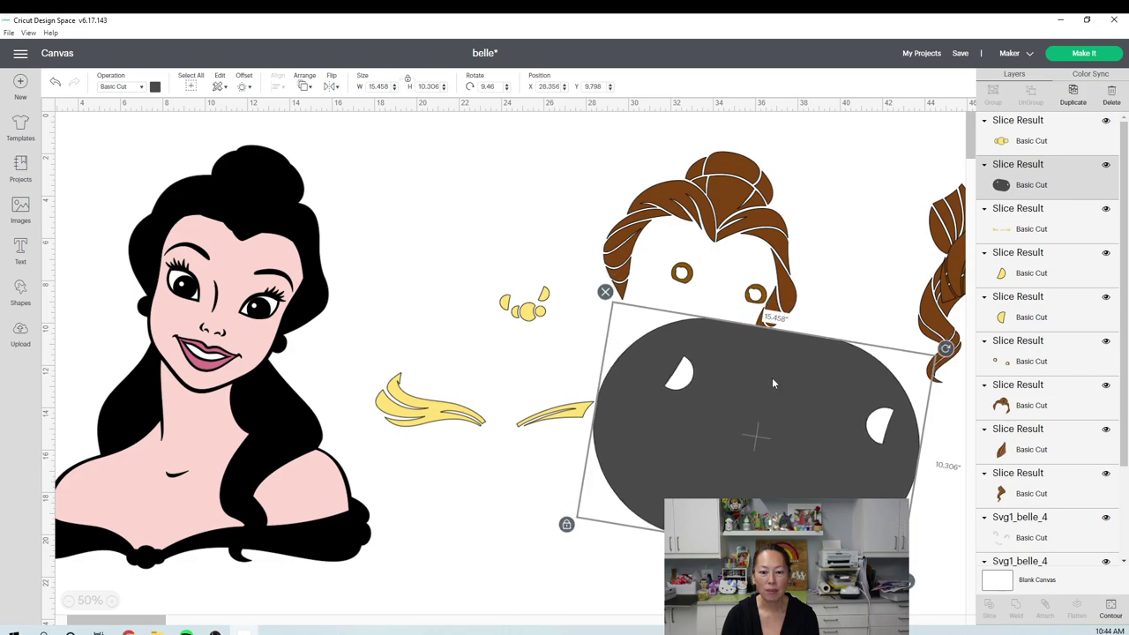
key("Escape")
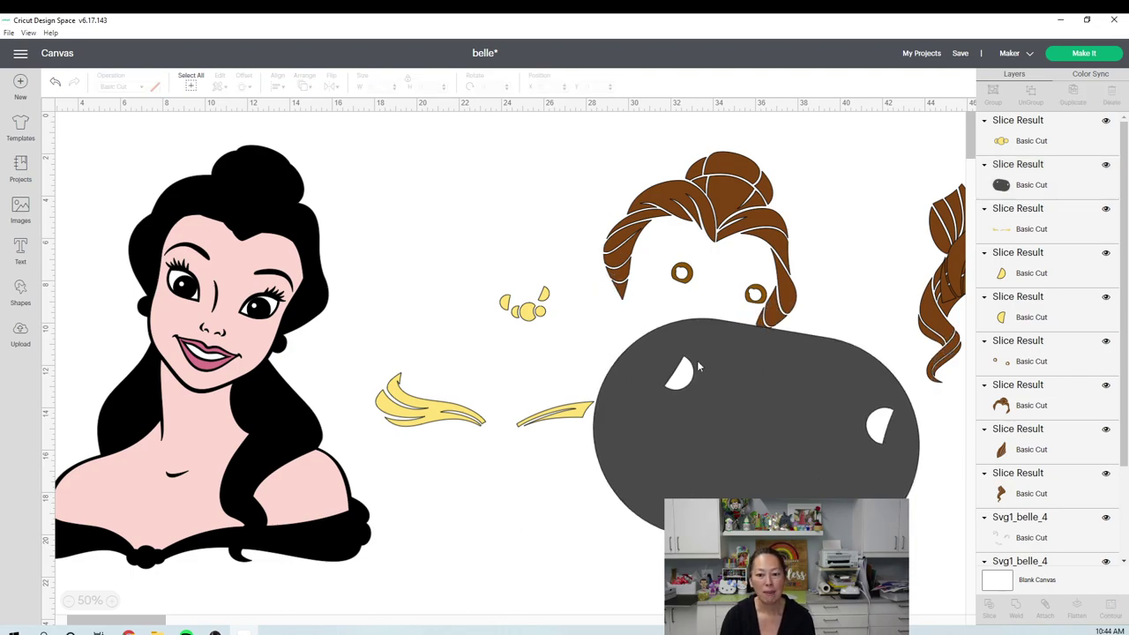
left_click_drag(714, 415, 697, 388)
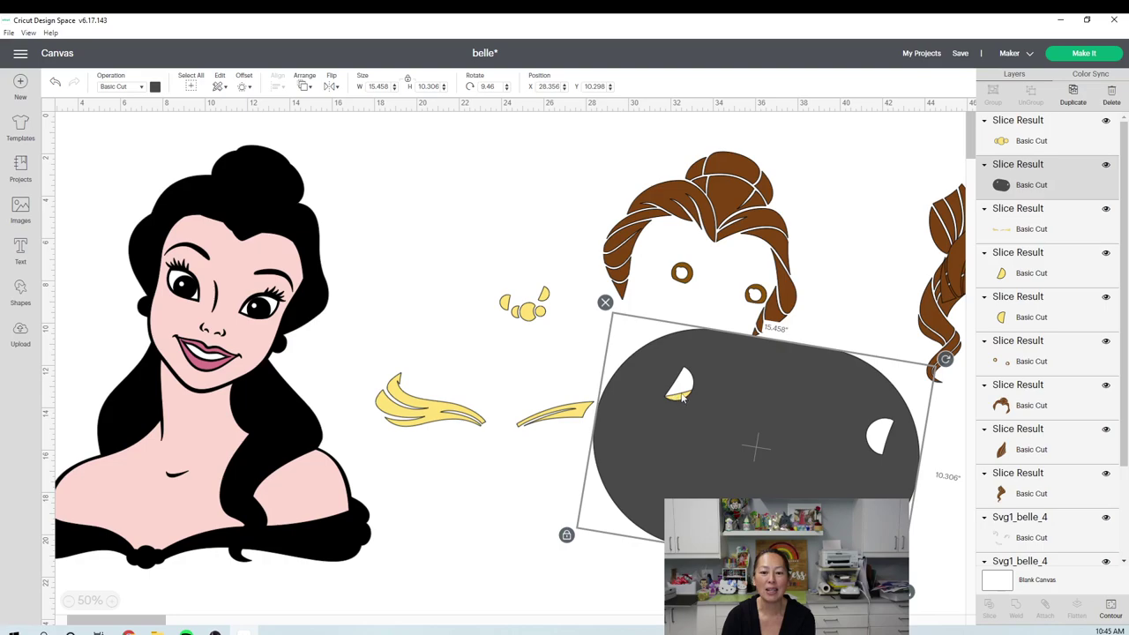
left_click_drag(749, 456, 751, 435)
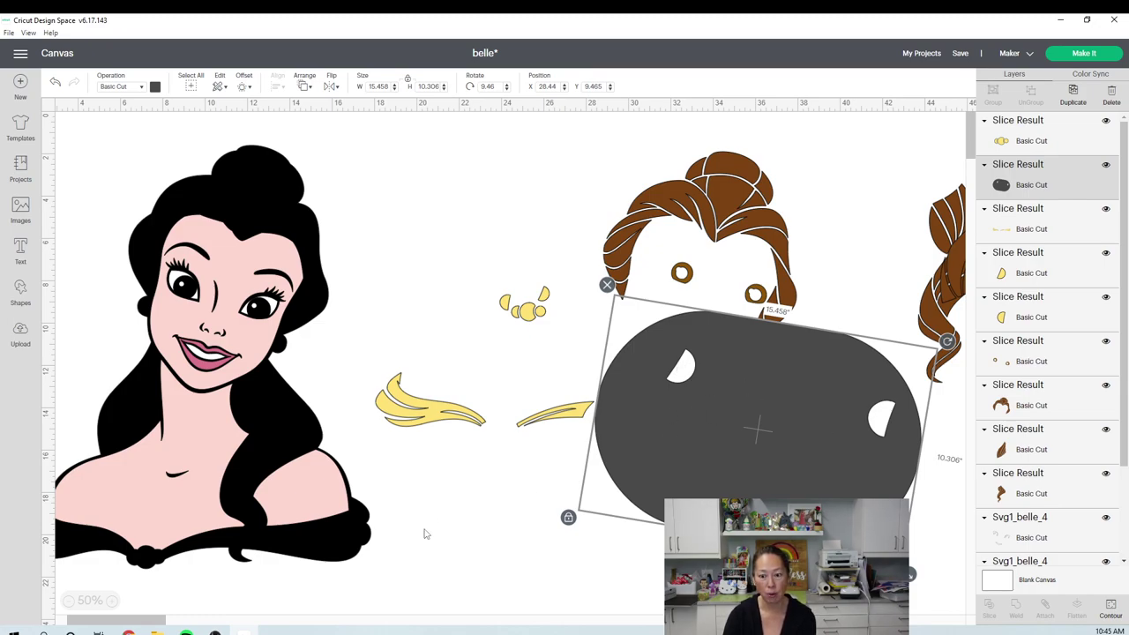
Slice the yellow trim strands with the rotated grey oval.
left_click(484, 481)
left_click_drag(472, 465, 650, 407)
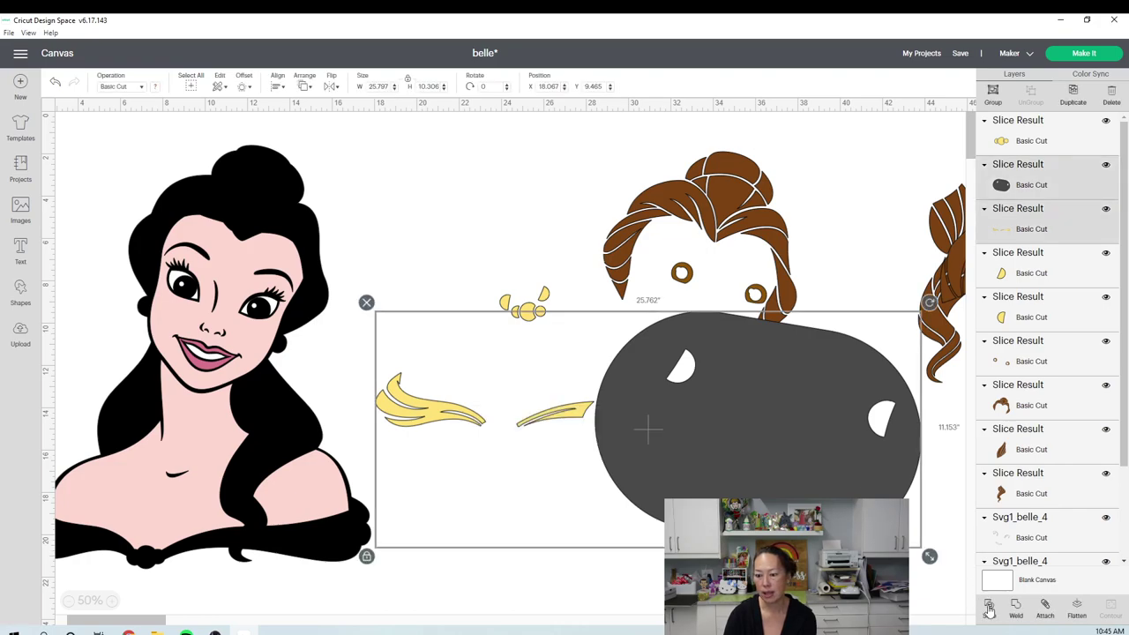
left_click(385, 385)
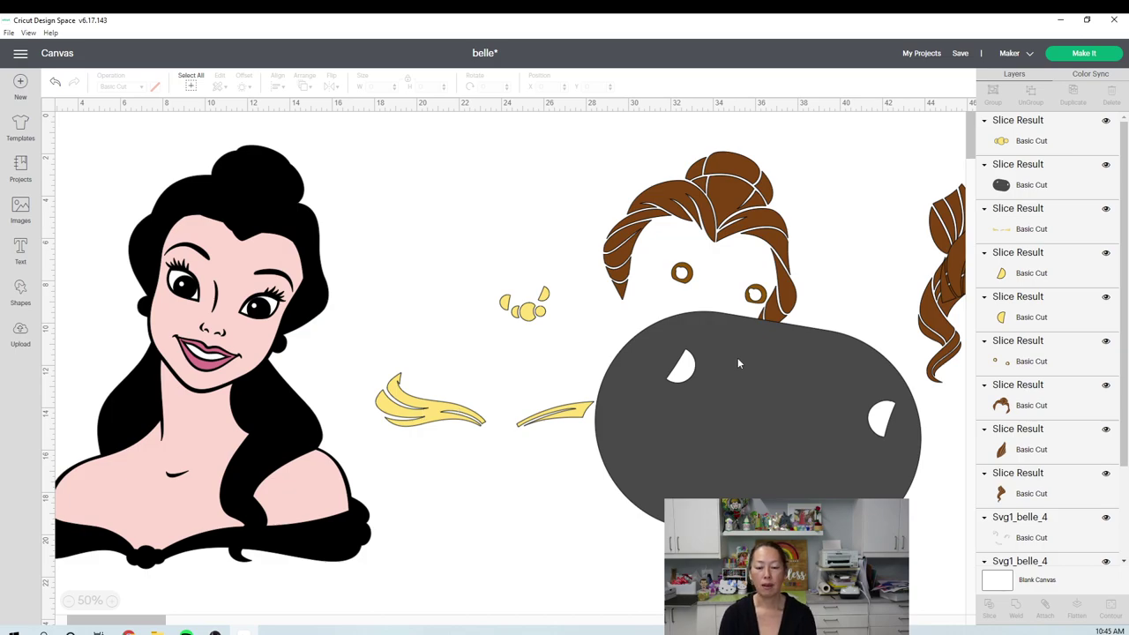
key("Delete")
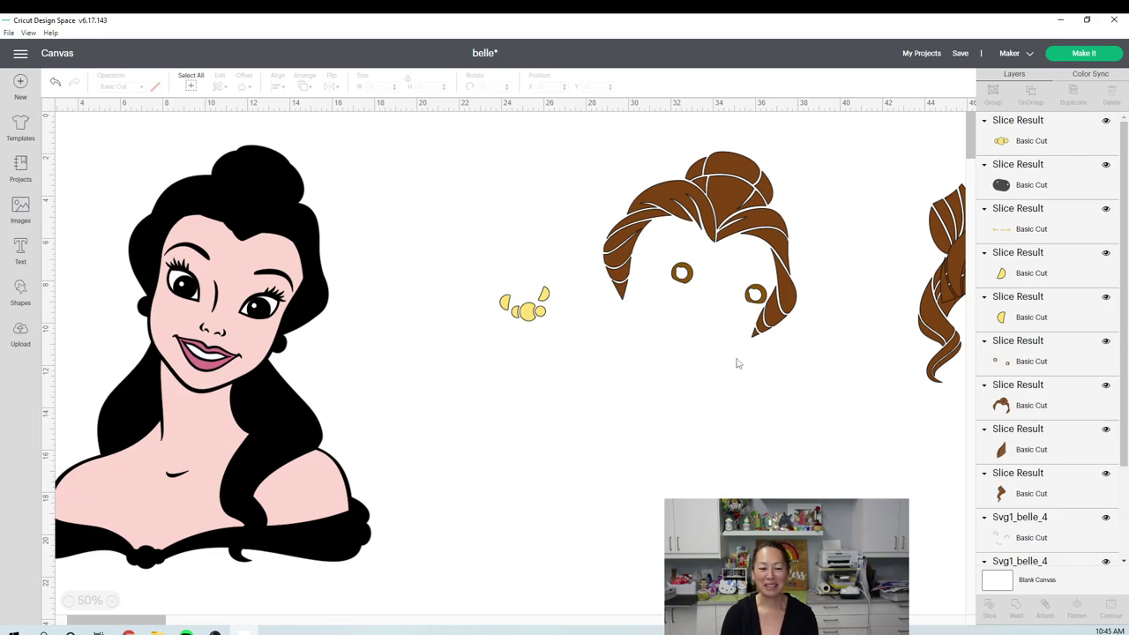
key("ctrl+z")
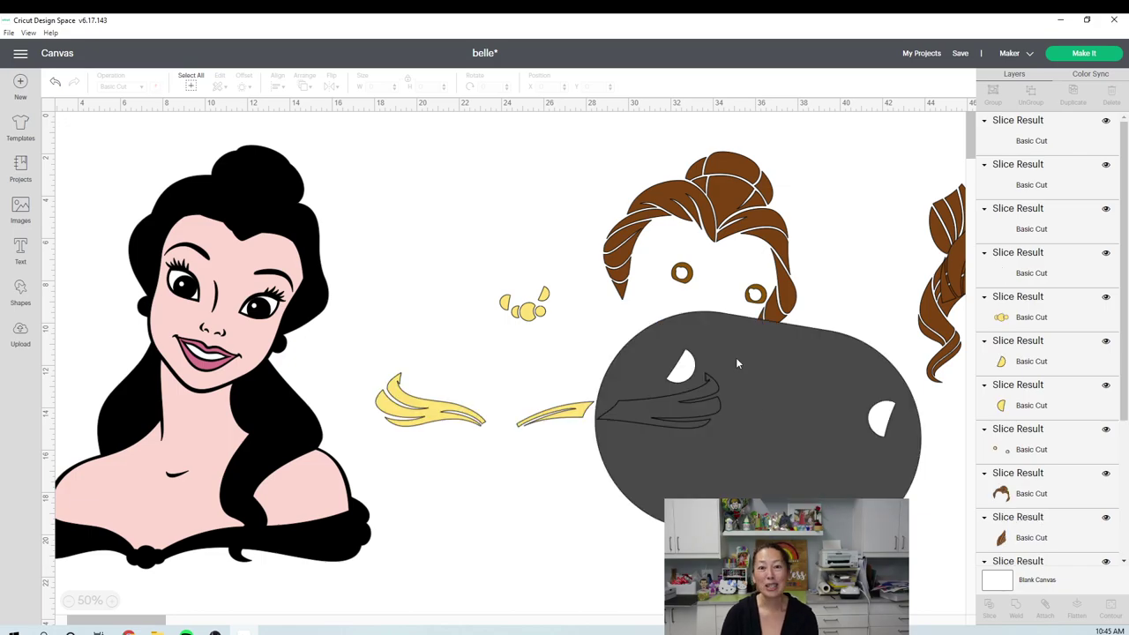
Delete the leftover grey oval and the grey strand-shaped cutout from the slice.
left_click(779, 429)
left_click_drag(780, 425, 786, 433)
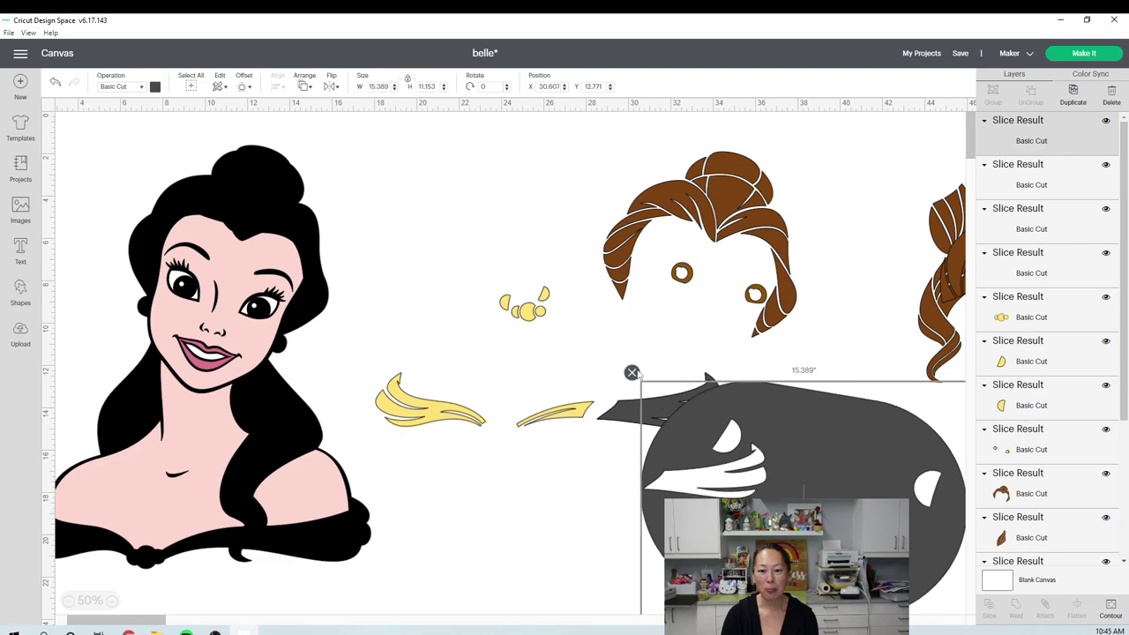
left_click(631, 372)
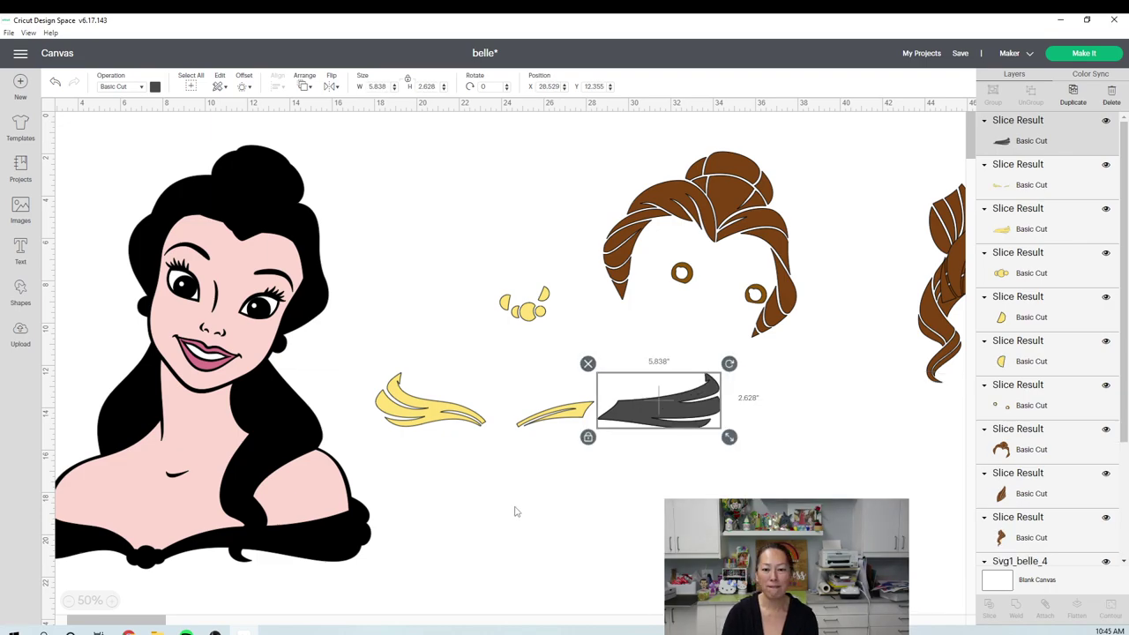
left_click_drag(641, 414, 581, 494)
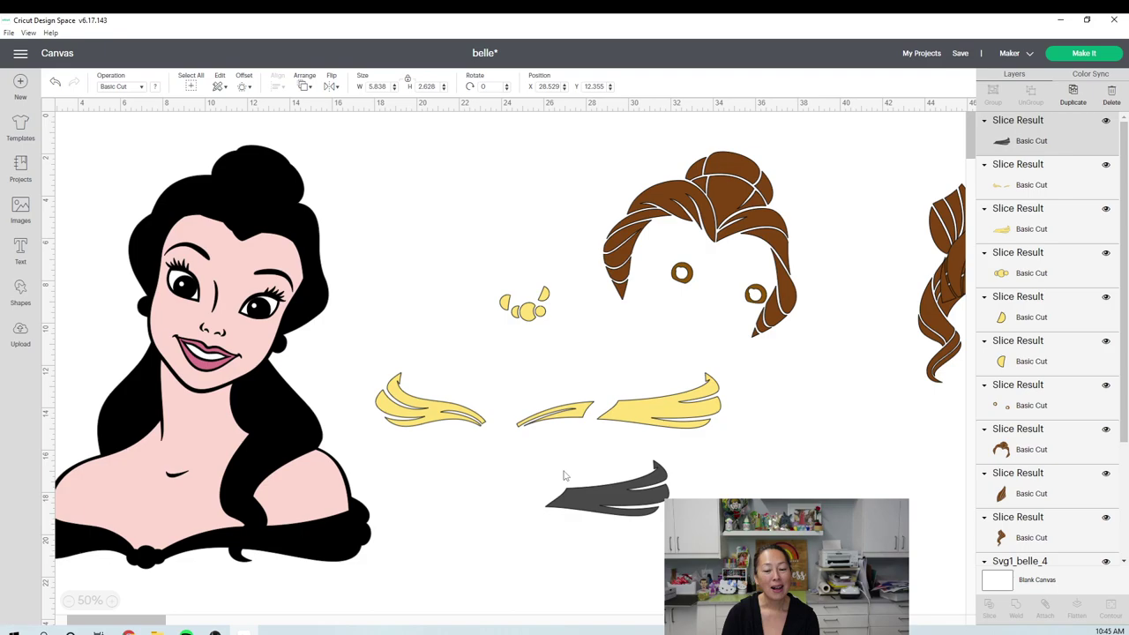
key("Delete")
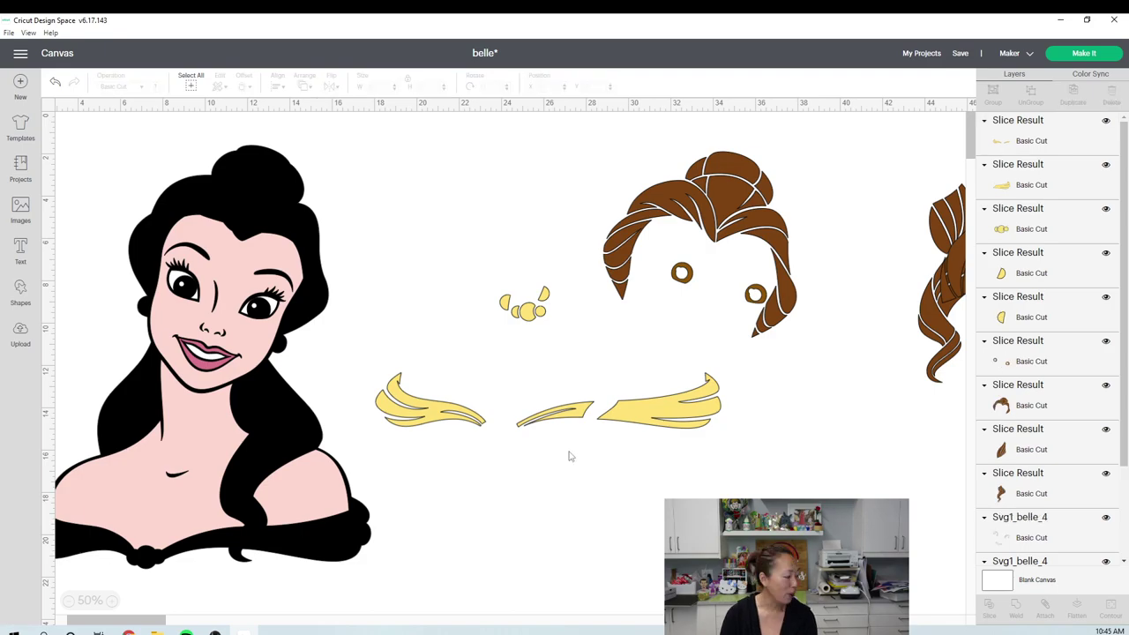
Gather the separated large yellow strand and the two remaining strands close together below the earrings.
left_click_drag(681, 406, 527, 339)
left_click_drag(565, 416, 597, 426)
left_click(548, 339)
left_click_drag(534, 344, 536, 420)
Recolor the two yellow earrings and the round knot pieces to the pale yellow swatch.
left_click_drag(472, 280, 566, 325)
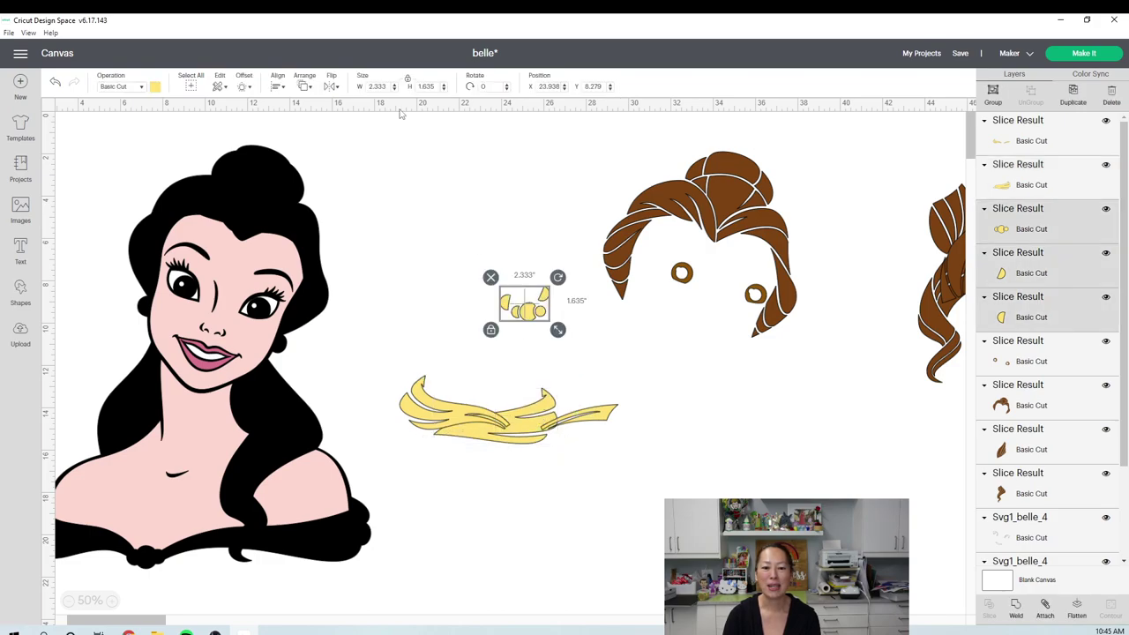
left_click(156, 88)
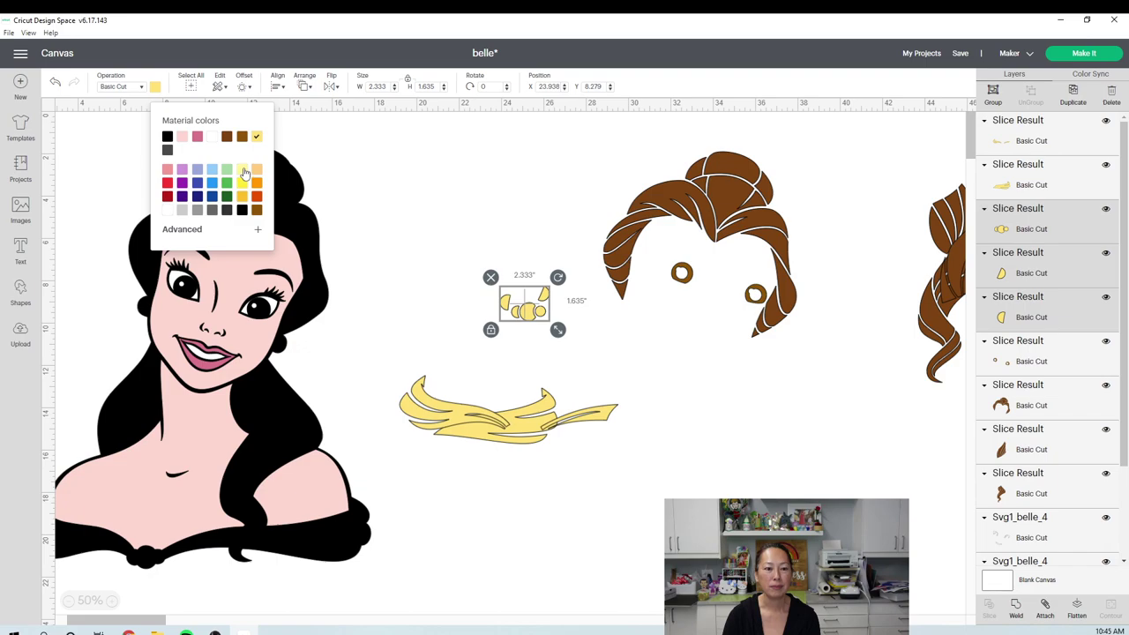
left_click(594, 530)
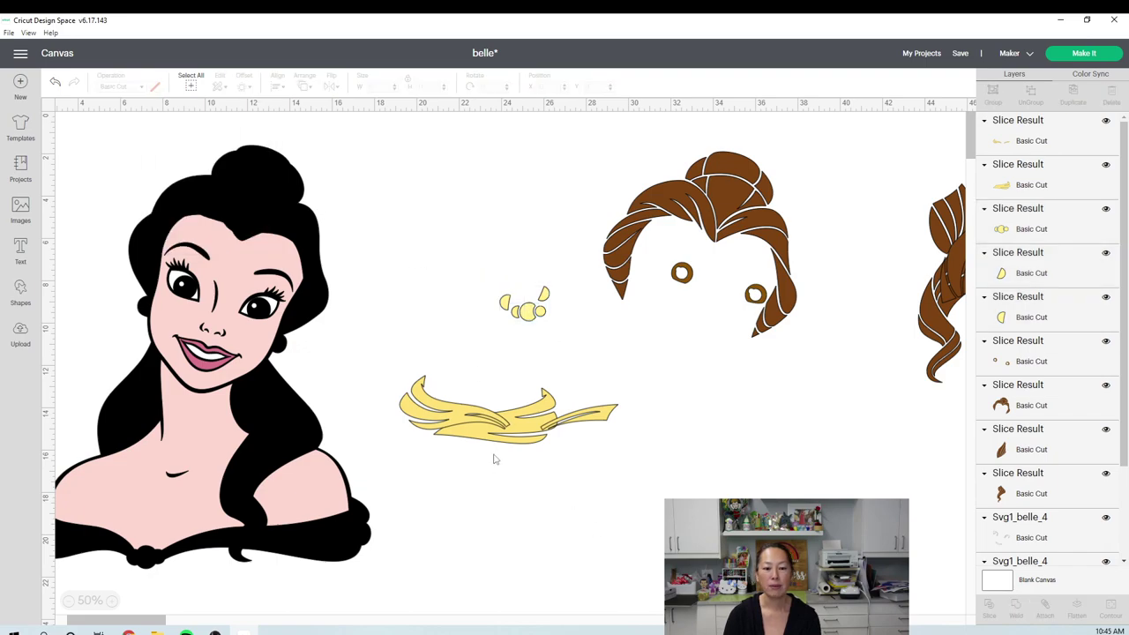
Move the pink skin layer off the black silhouette to the open canvas area beside it and duplicate it.
left_click_drag(202, 479, 674, 558)
left_click_drag(668, 459, 663, 460)
scroll(615, 490, "down", 2)
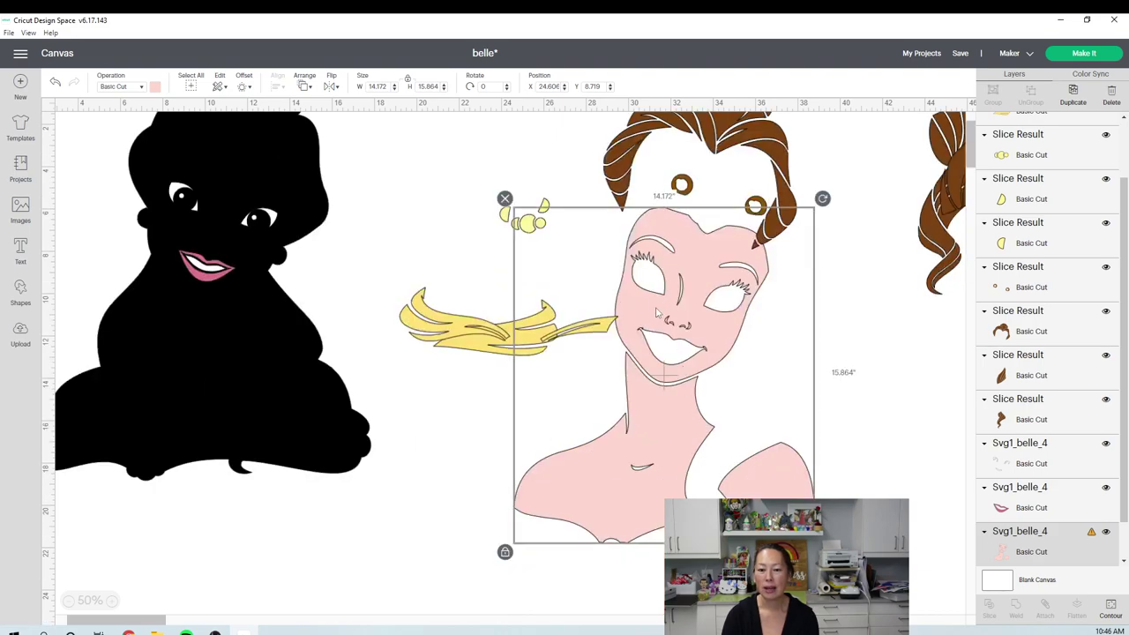
left_click(1072, 101)
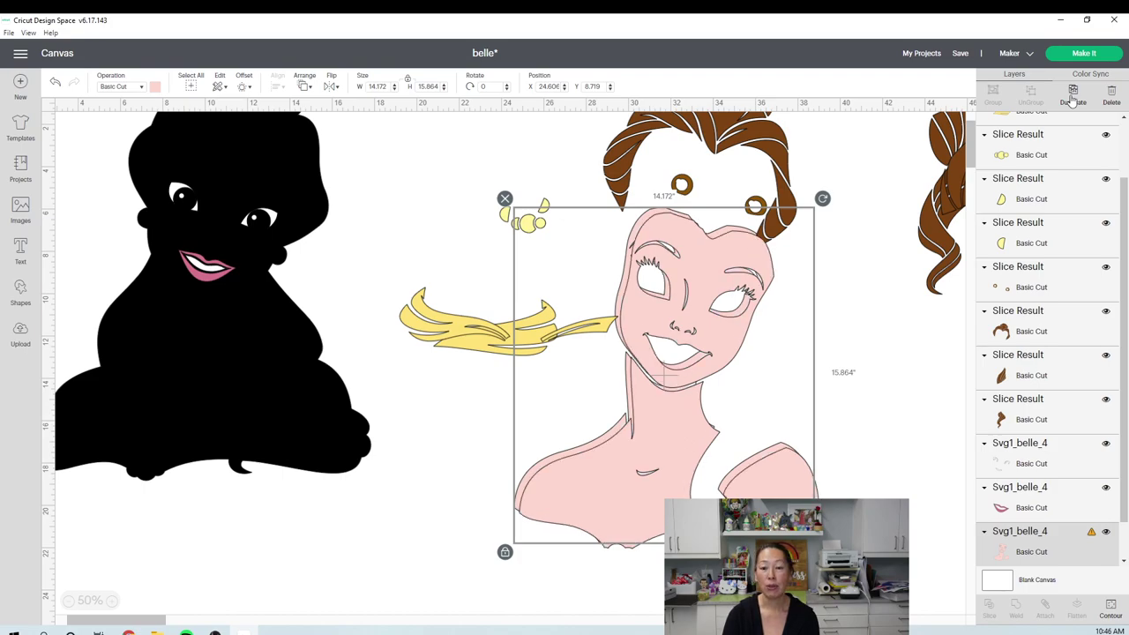
Duplicate the pink skin layer, hide every contour except the neck-and-shoulder piece and collarbone line, and move that piece below the silhouette.
key("ctrl+d")
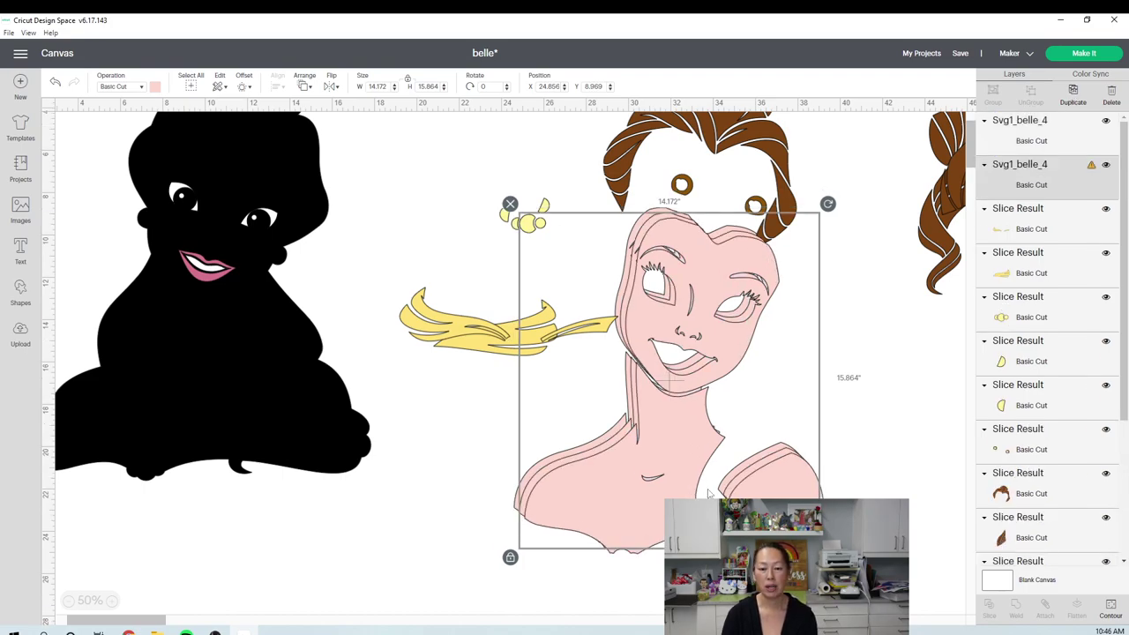
left_click(1109, 609)
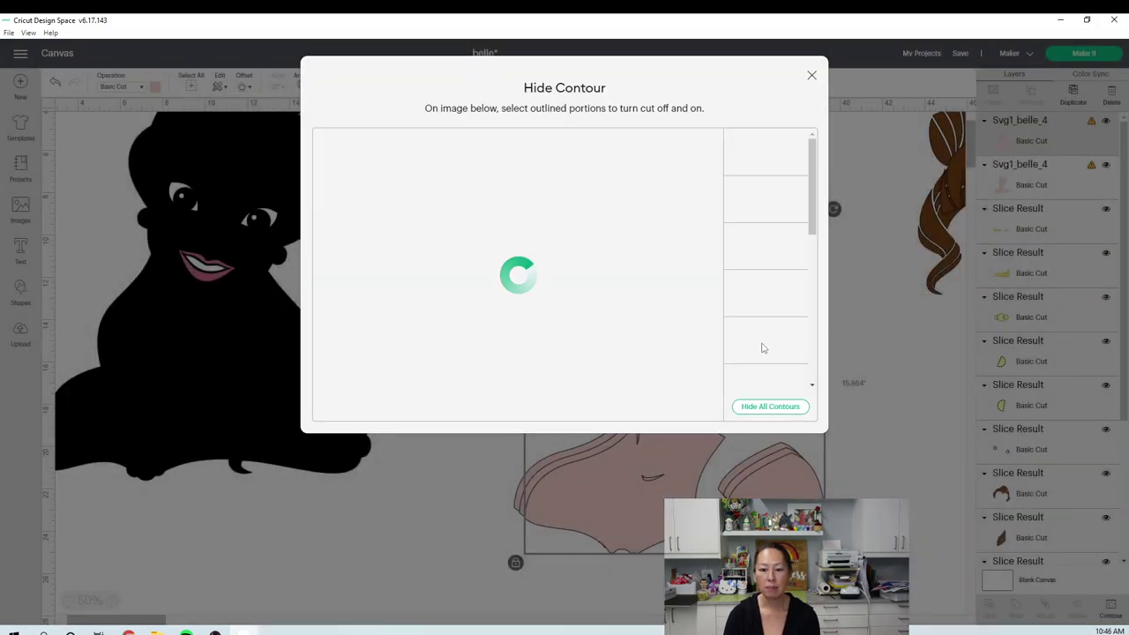
left_click(764, 408)
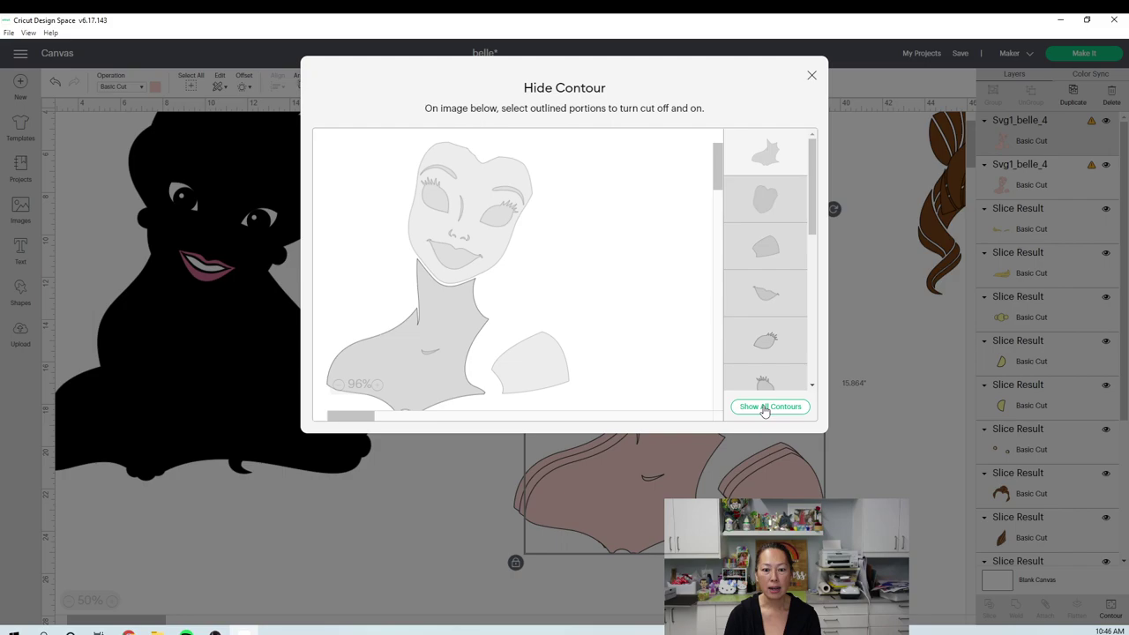
left_click(430, 354)
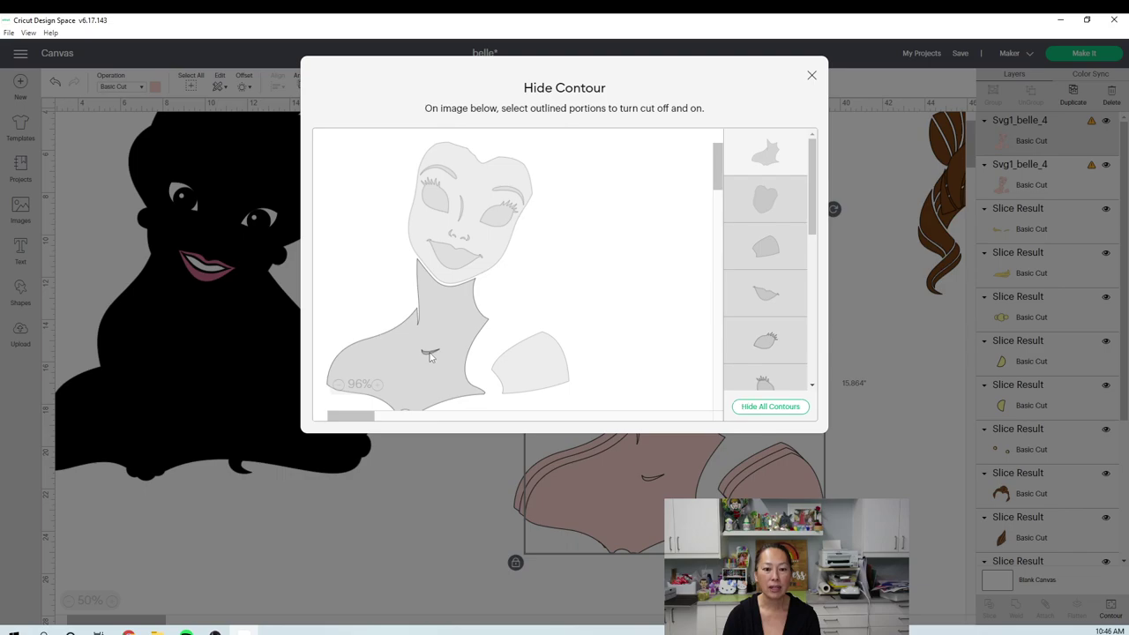
left_click(811, 76)
left_click_drag(645, 384, 483, 207)
left_click_drag(488, 343, 389, 616)
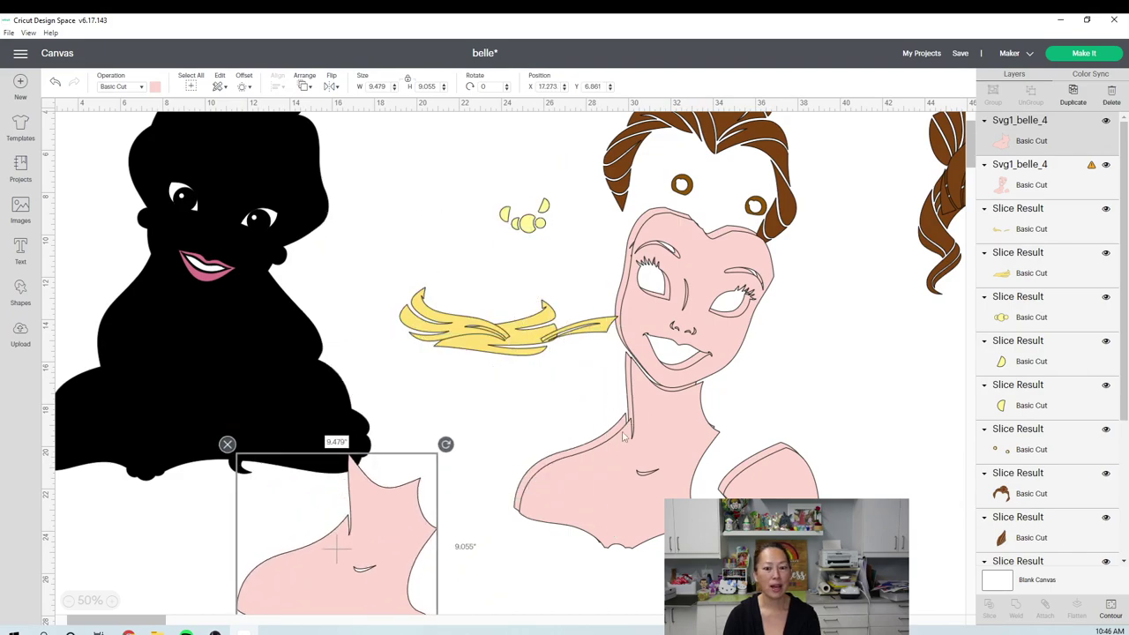
Hide all contours of the second skin copy except the separate arm piece, and move it onto the neck-and-shoulder piece.
left_click(689, 332)
left_click(1111, 607)
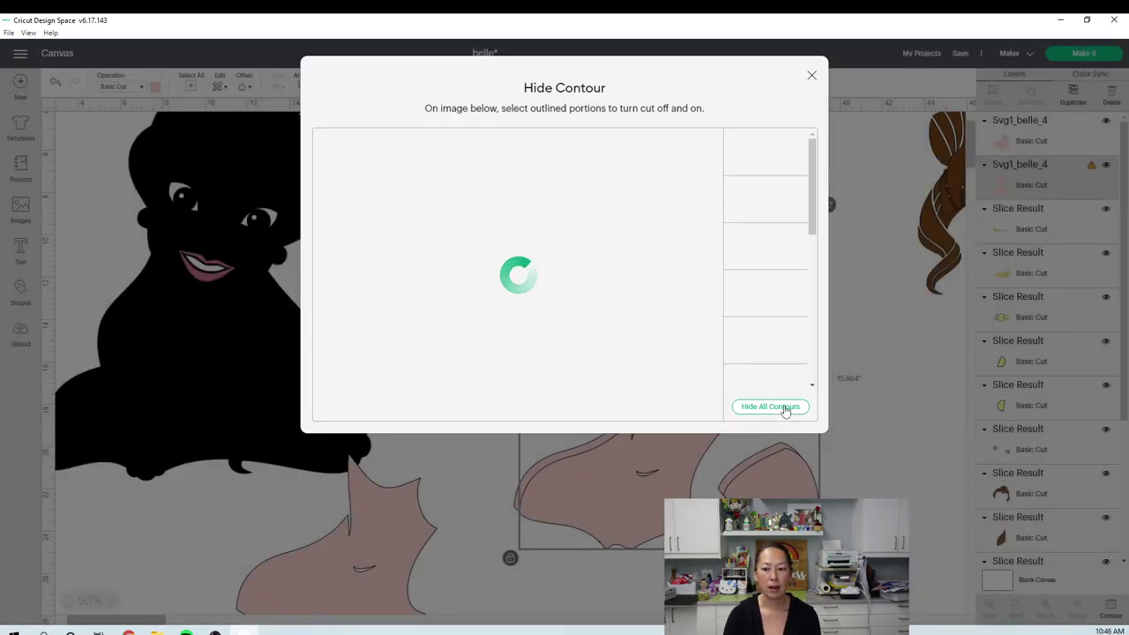
left_click(538, 372)
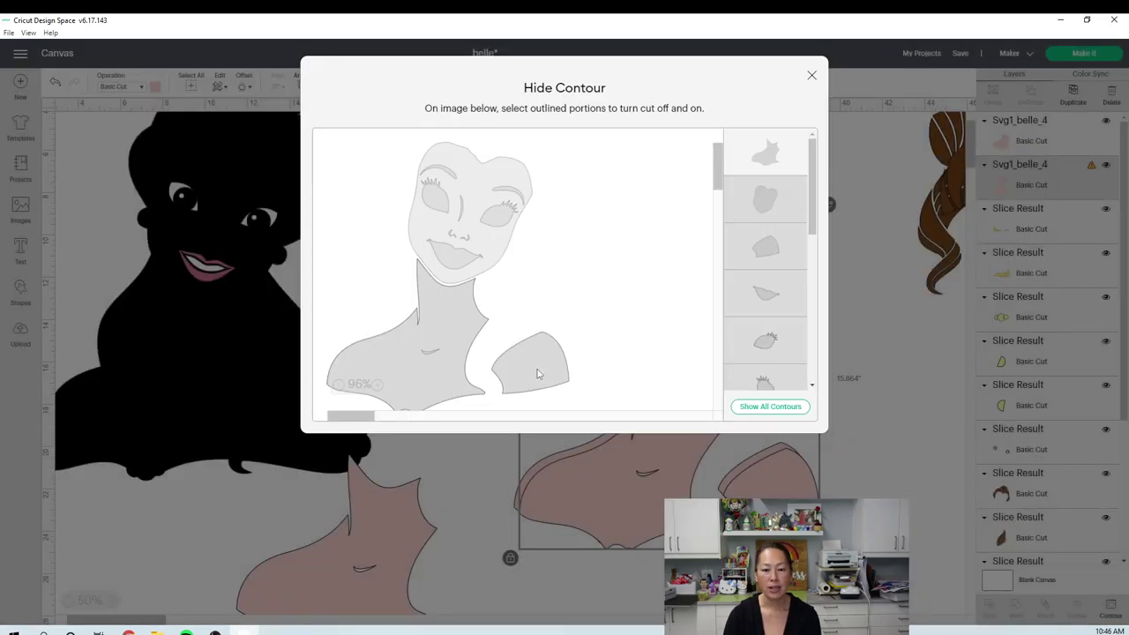
left_click(422, 392)
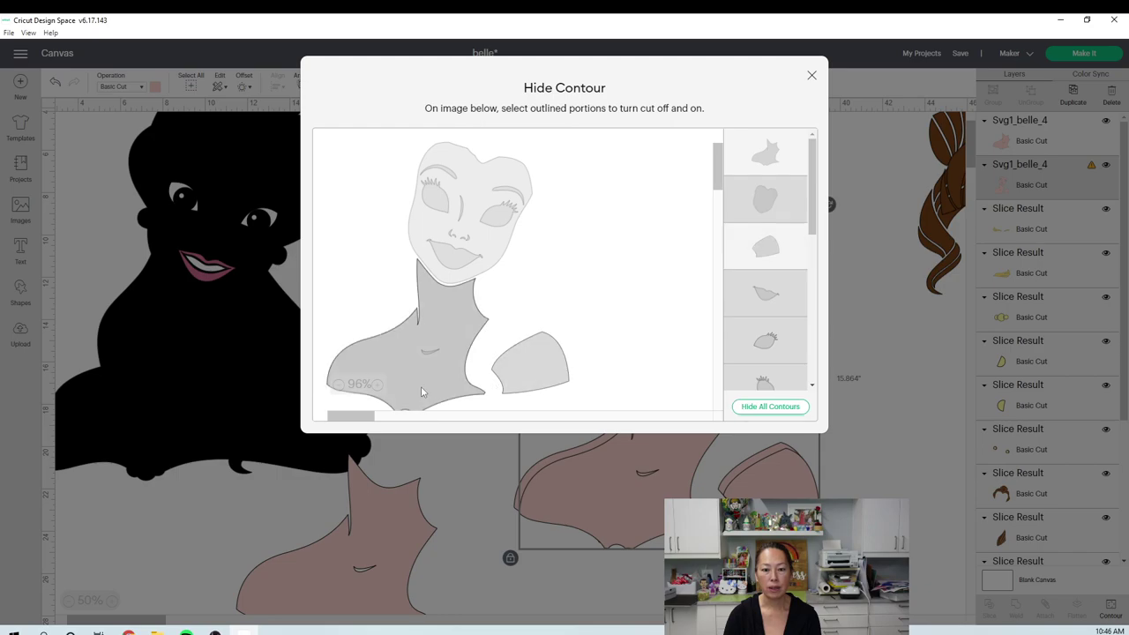
left_click(422, 392)
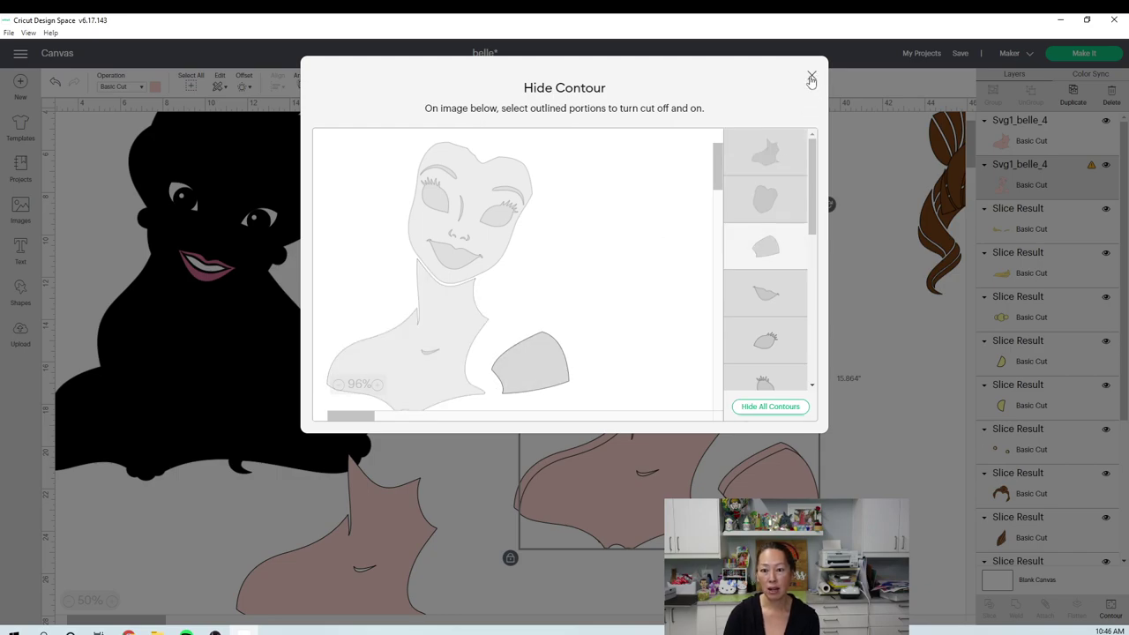
left_click(810, 76)
left_click_drag(789, 469, 349, 563)
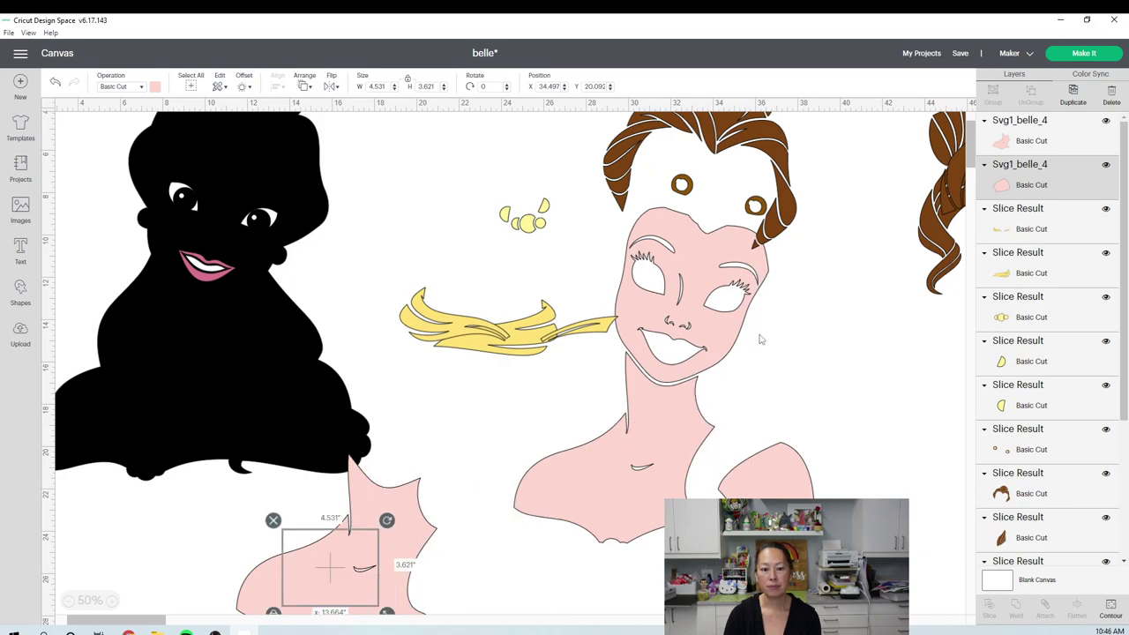
Turn the neck-and-shoulder contour back on in the arm copy and move the combined shape up beside the silhouette.
left_click(1114, 609)
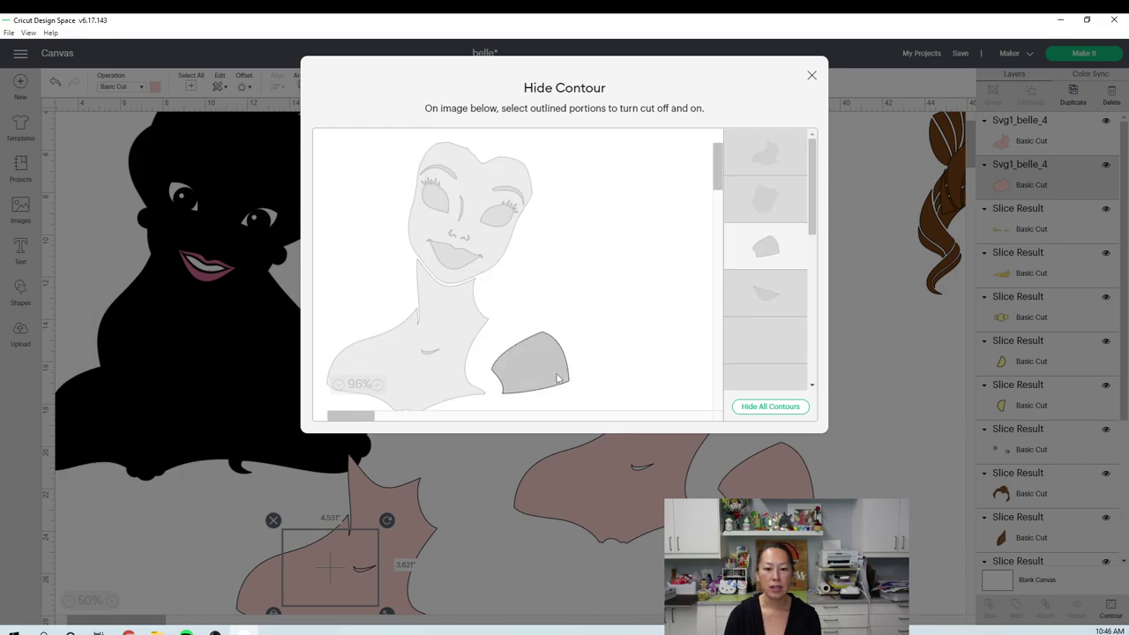
left_click(456, 312)
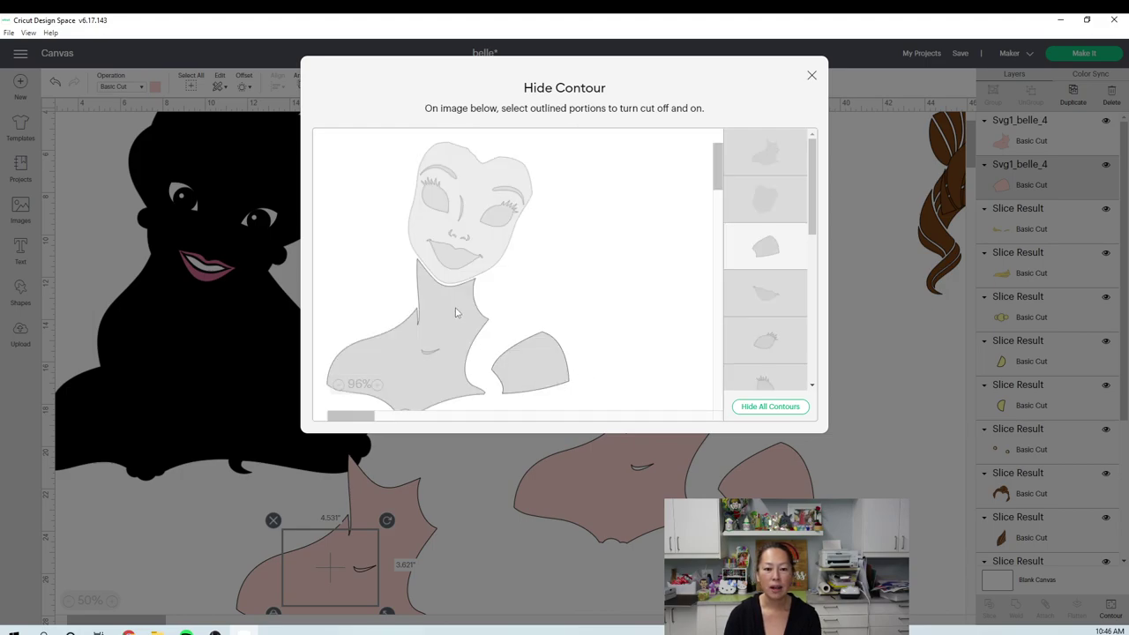
left_click(425, 356)
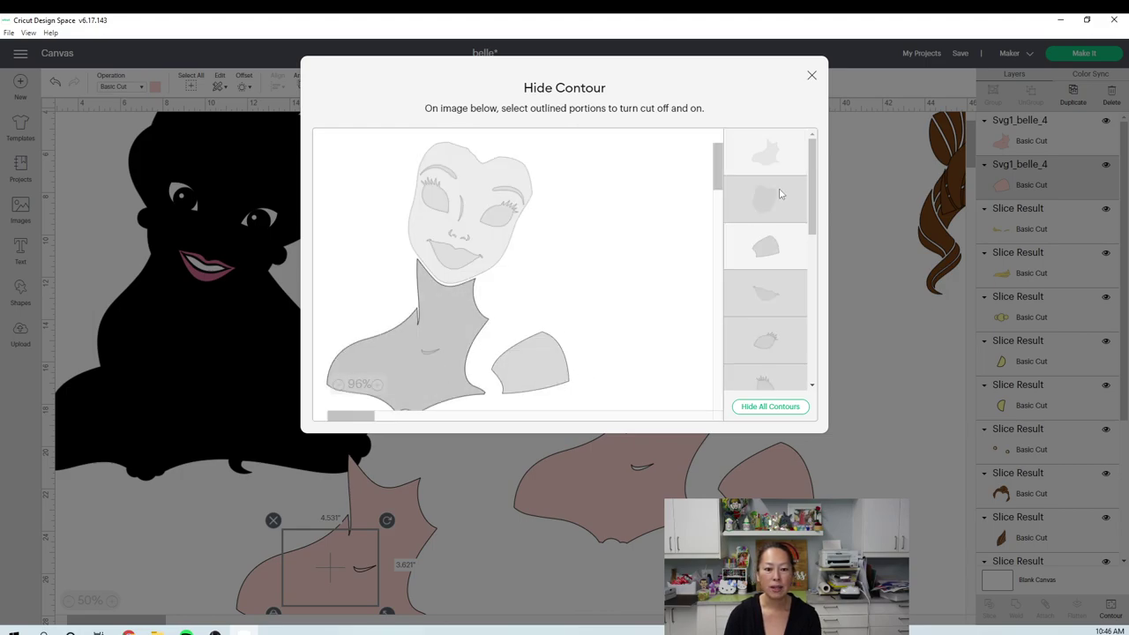
left_click(811, 75)
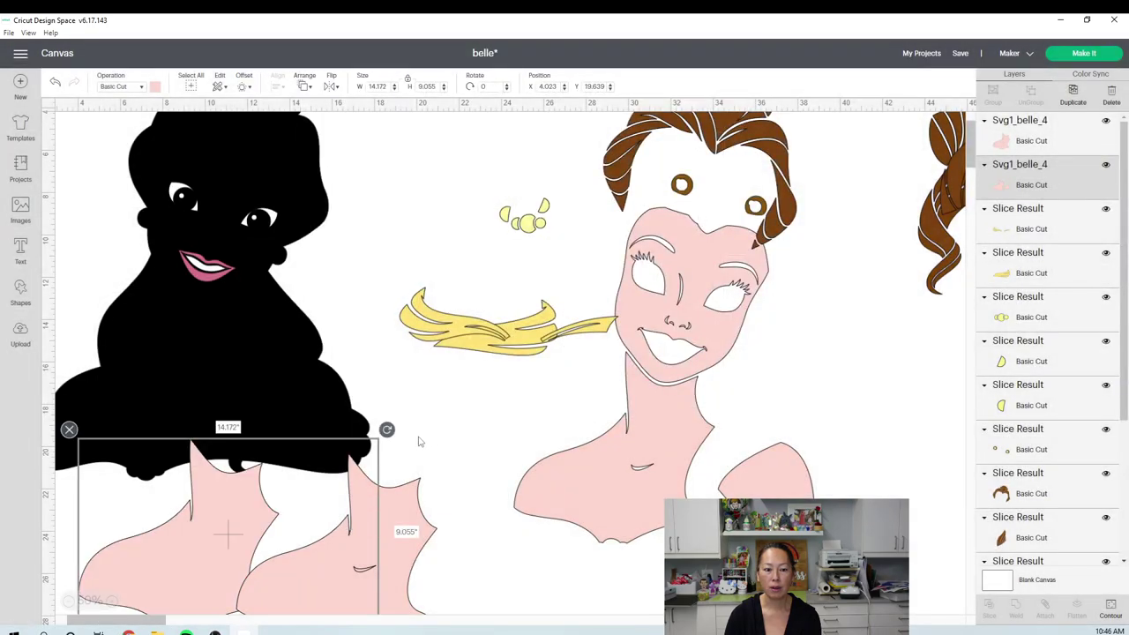
left_click_drag(197, 518, 304, 314)
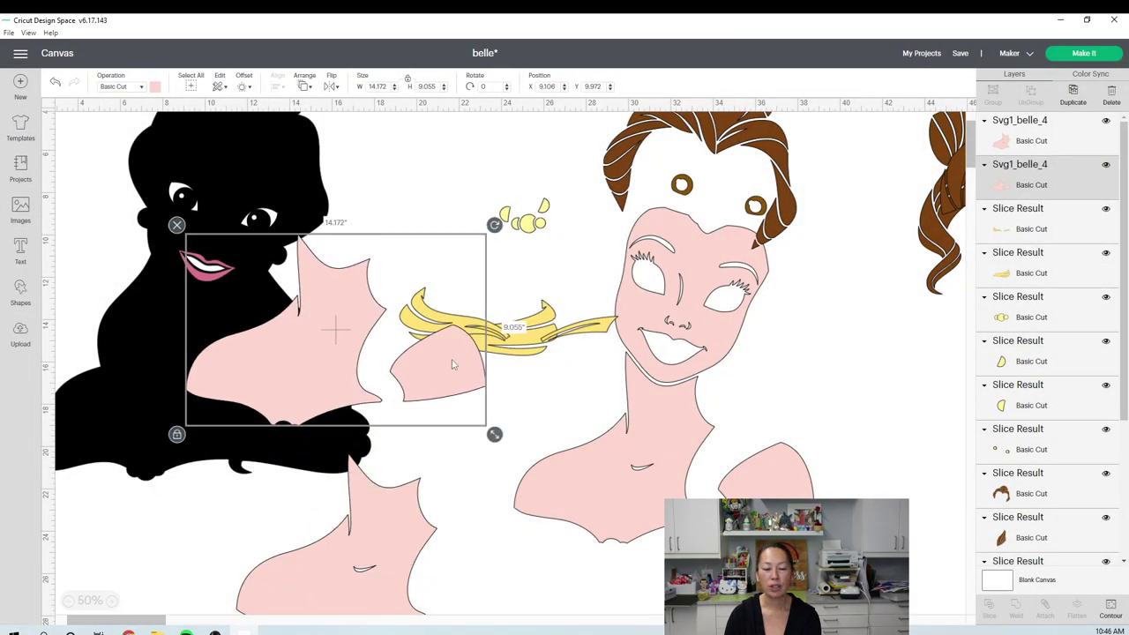
Hide the neck-and-shoulder contour in the arm copy and place the arm next to the neck-and-shoulder piece over the silhouette.
left_click(1109, 610)
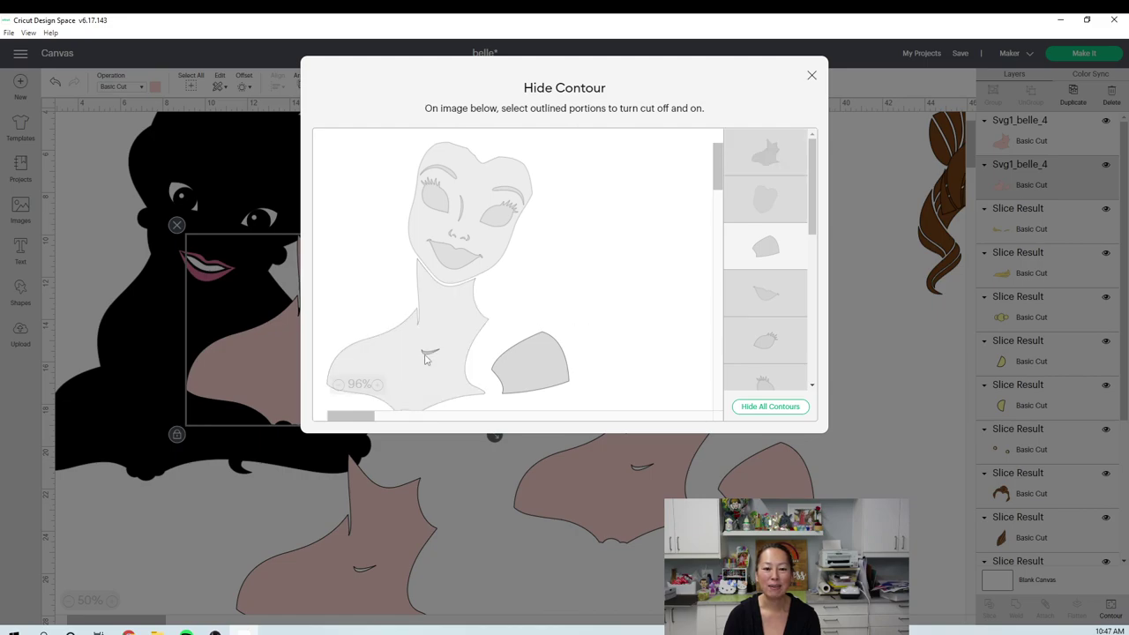
left_click(811, 75)
left_click_drag(381, 460, 298, 314)
left_click_drag(424, 368, 356, 470)
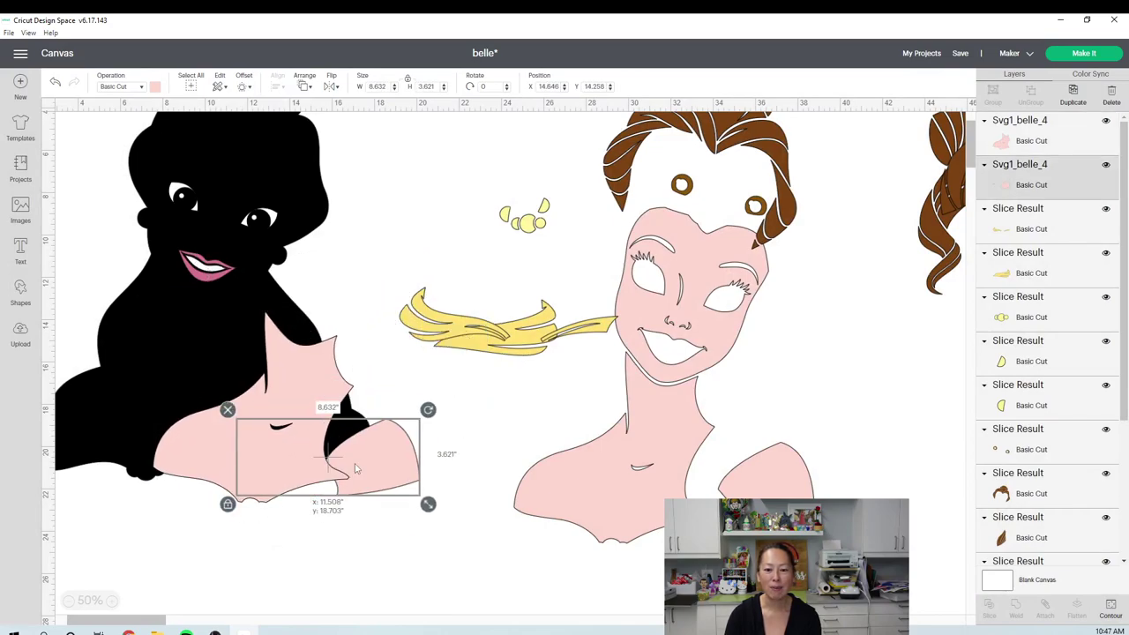
Move the remaining full skin layer aside and hide its arm and neck-and-shoulder contours, keeping the face.
left_click(733, 360)
left_click_drag(755, 349, 830, 355)
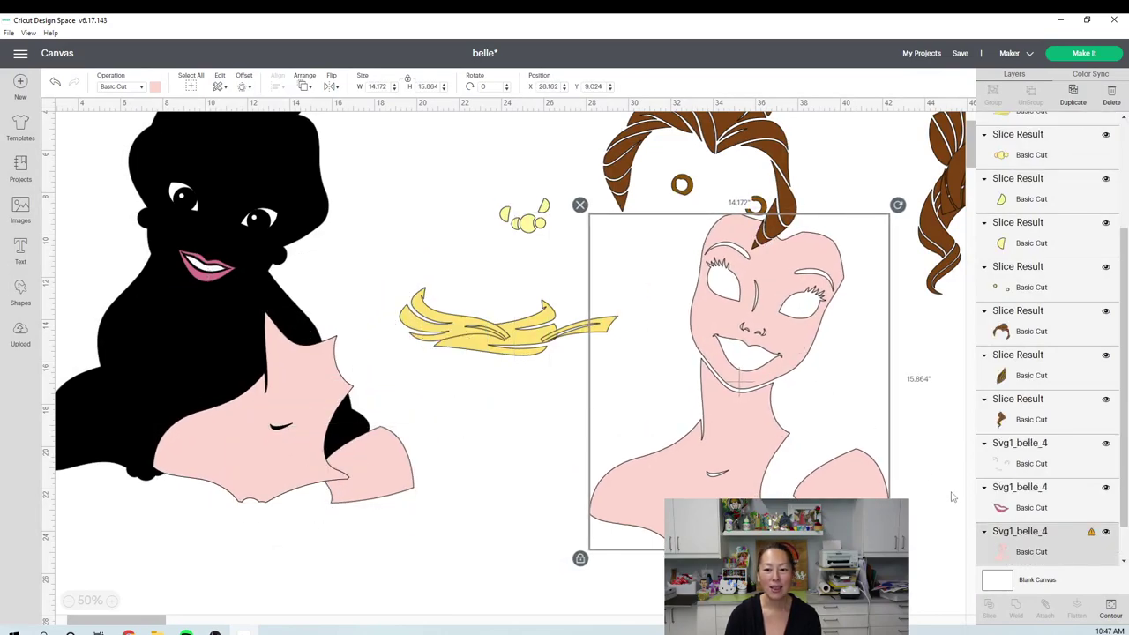
left_click(1110, 609)
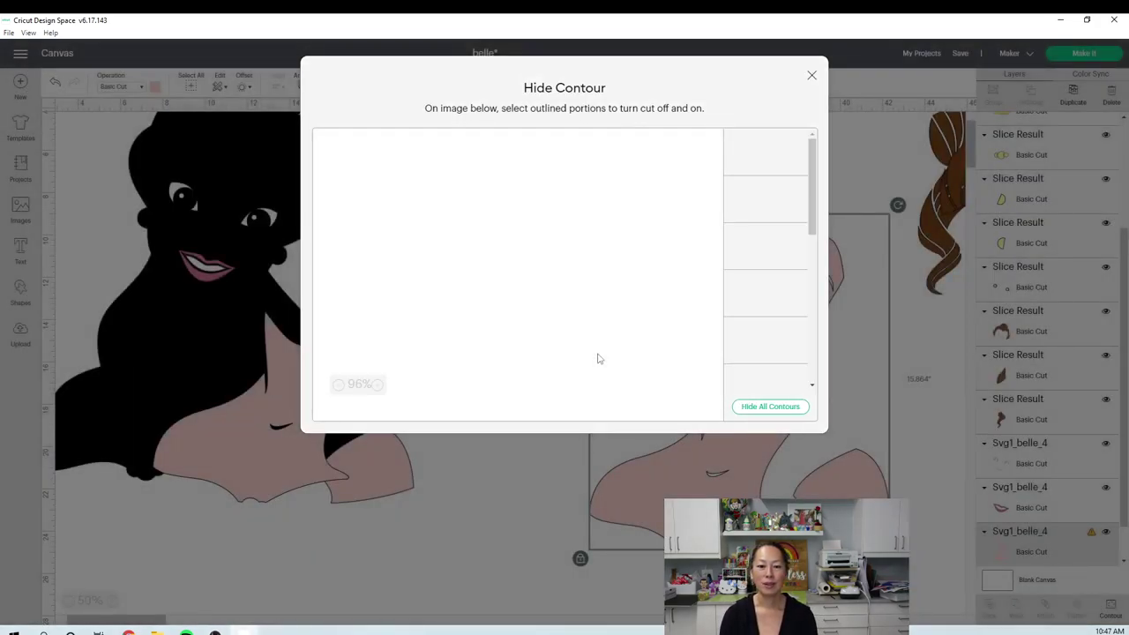
left_click(547, 374)
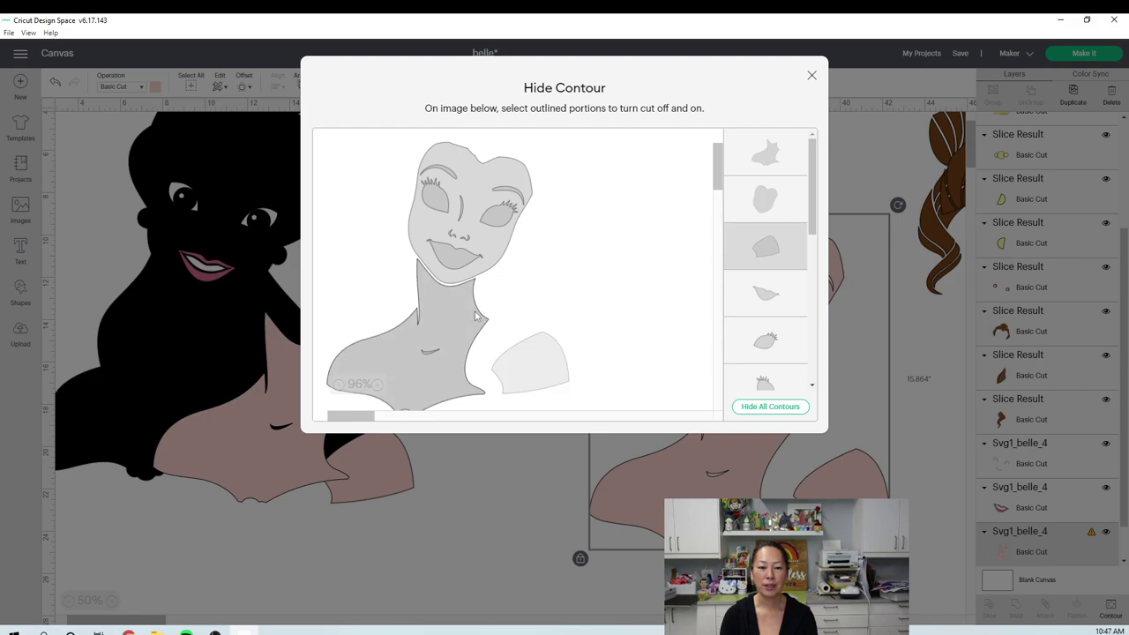
left_click(577, 297)
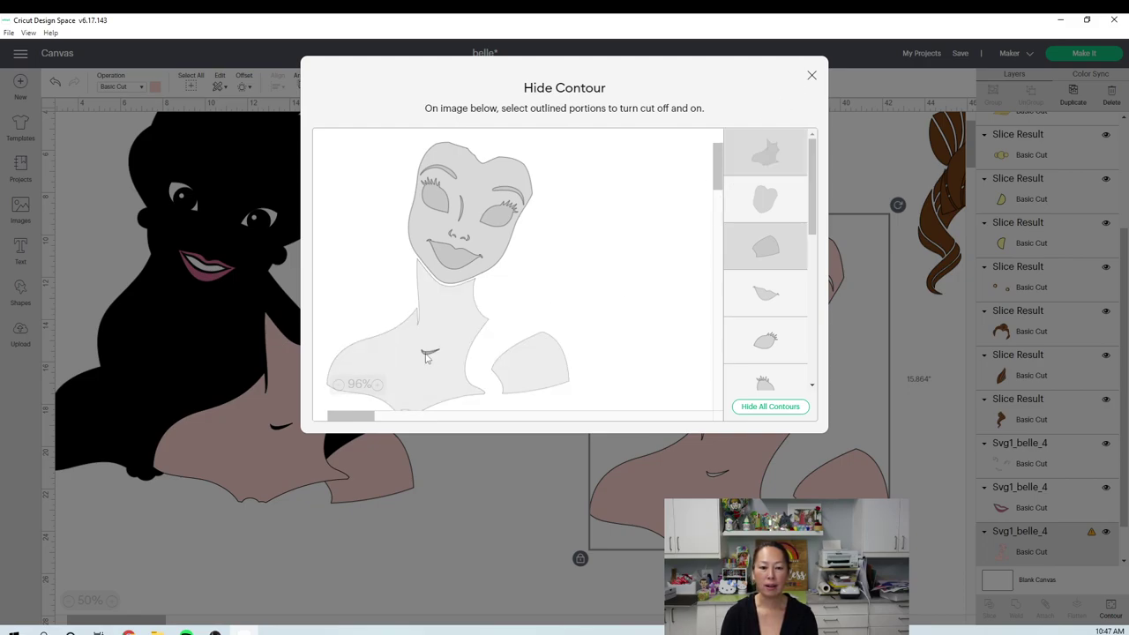
left_click(812, 77)
Gather the face, neck-and-shoulder and arm pieces together on the open canvas beneath the brown front hair.
left_click_drag(801, 325, 849, 289)
left_click_drag(315, 430, 763, 355)
left_click_drag(396, 476, 710, 389)
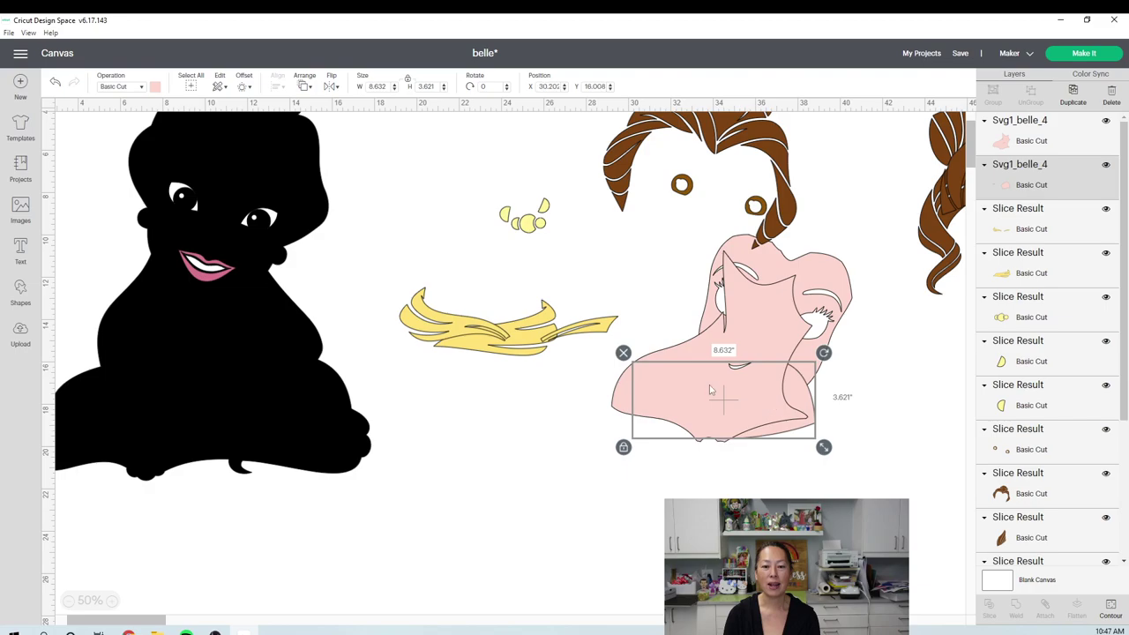
Move the white eyes-and-teeth layer and the pink lips off the black silhouette to the open canvas beside it.
left_click(227, 275)
left_click_drag(252, 223, 511, 420)
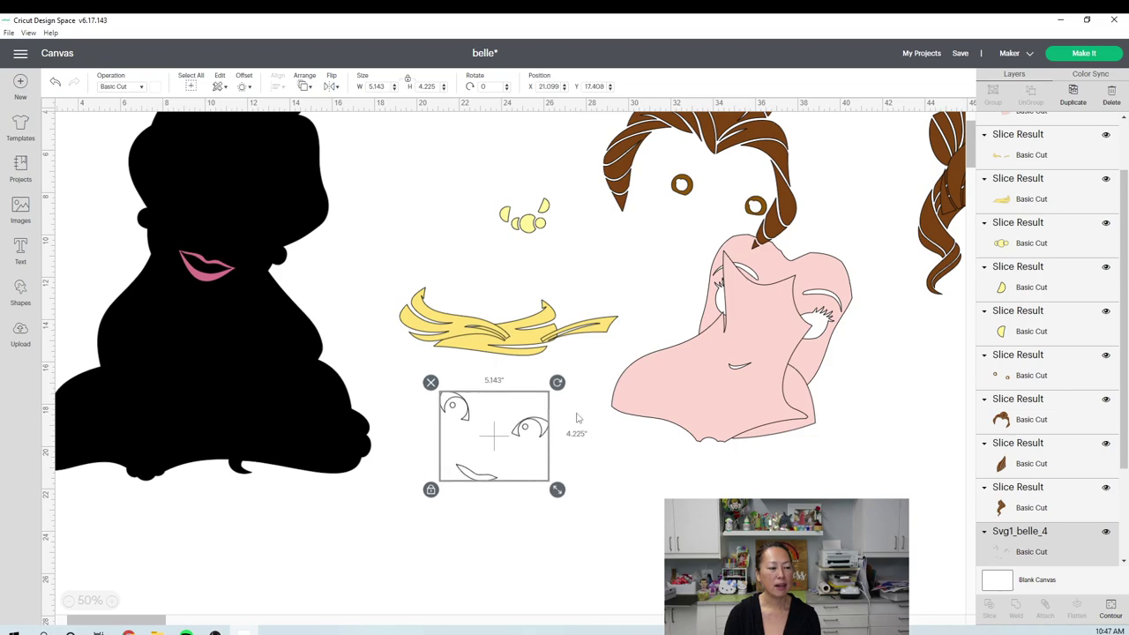
left_click_drag(190, 272, 577, 281)
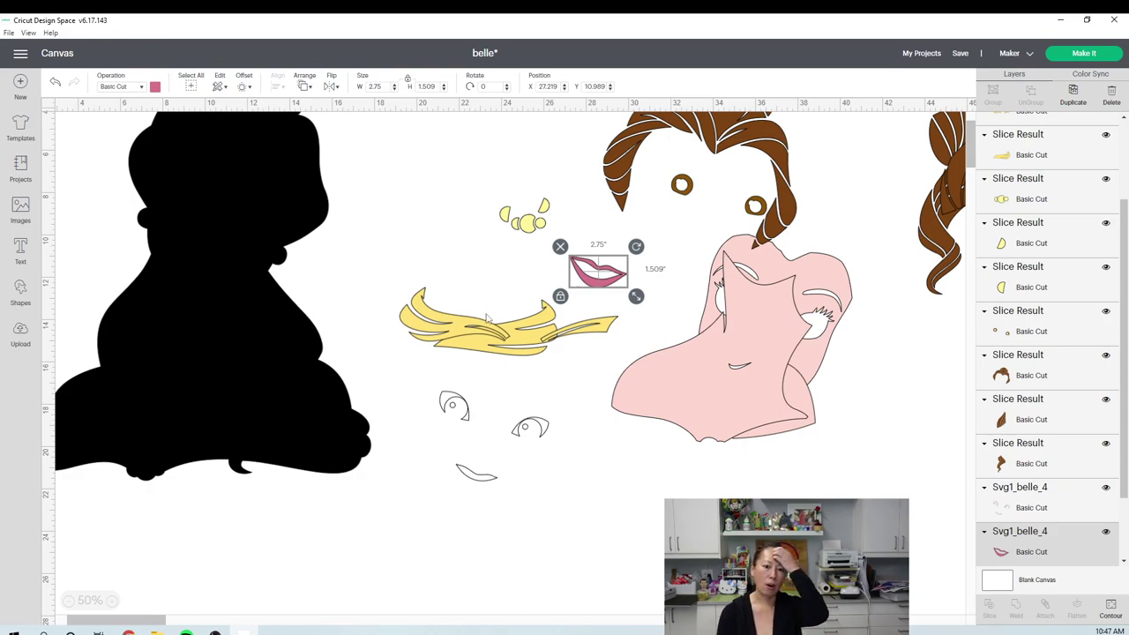
Shift the separated detail pieces away from the black silhouette and reposition the silhouette in the cleared canvas area.
left_click_drag(258, 336, 313, 397)
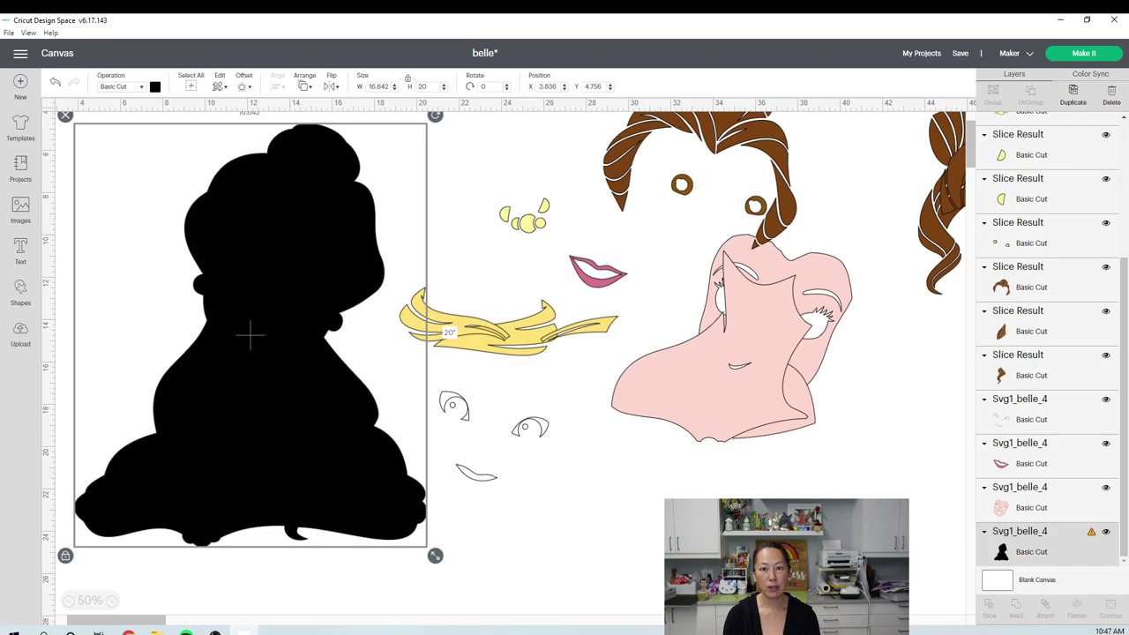
left_click_drag(915, 516, 469, 201)
left_click_drag(481, 340, 841, 338)
left_click(670, 304)
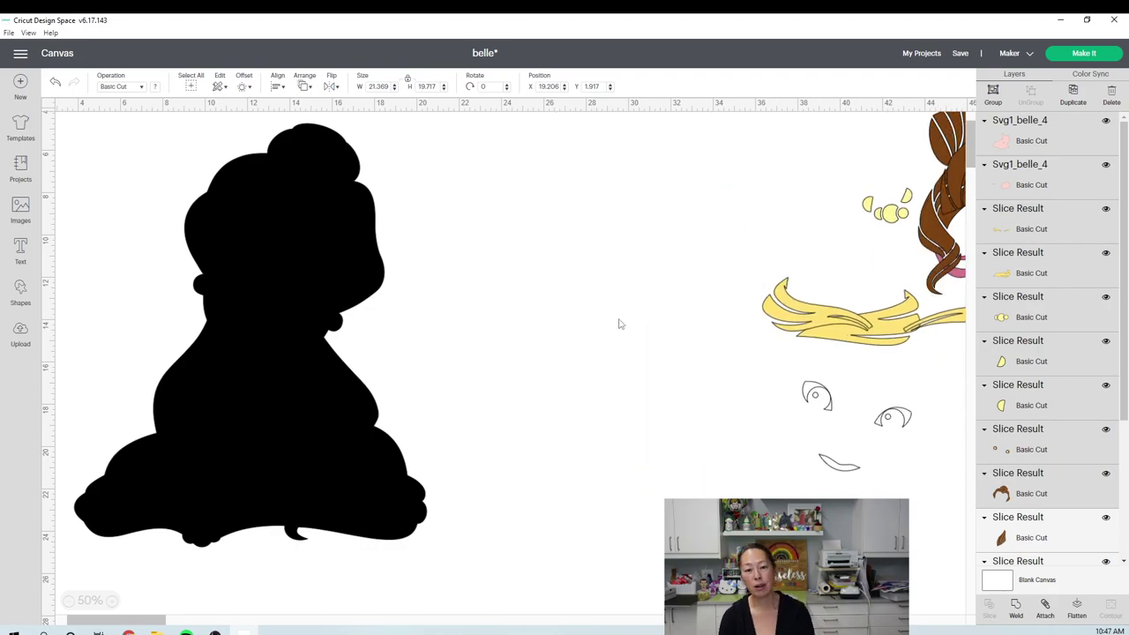
left_click(326, 272)
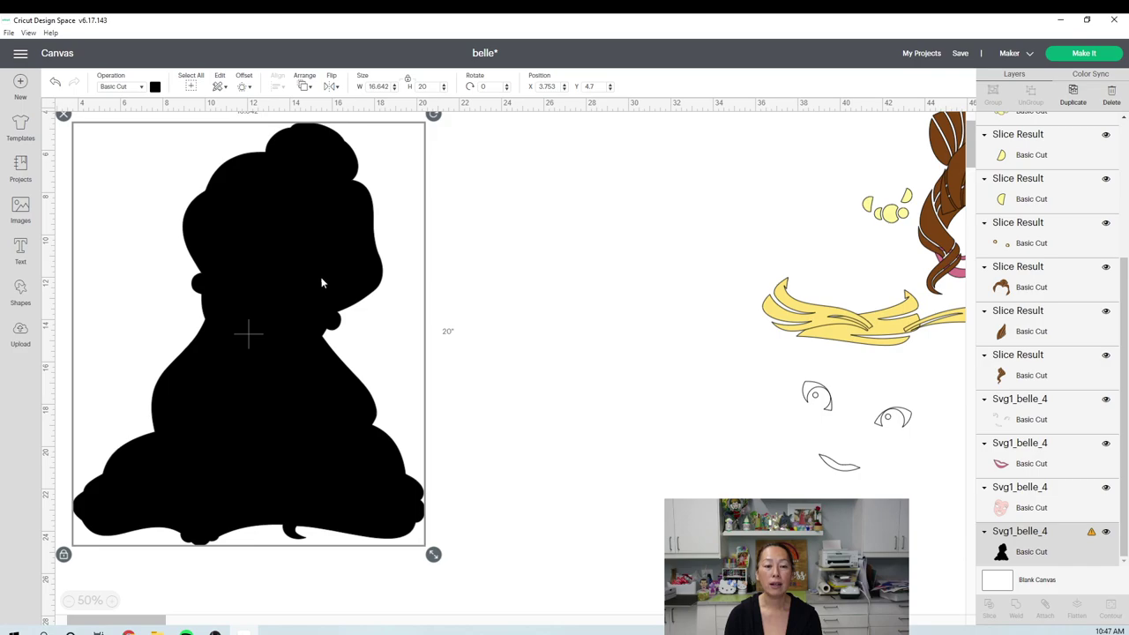
left_click_drag(320, 271, 371, 304)
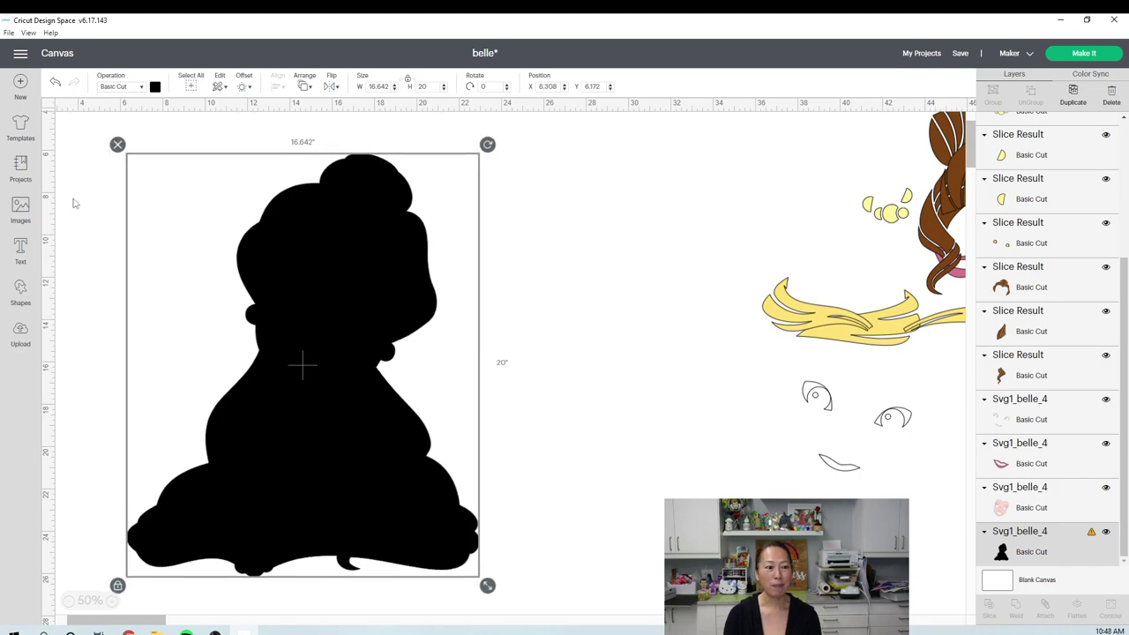
Search the image library for "square" and filter the images to Uploaded ownership.
left_click(20, 209)
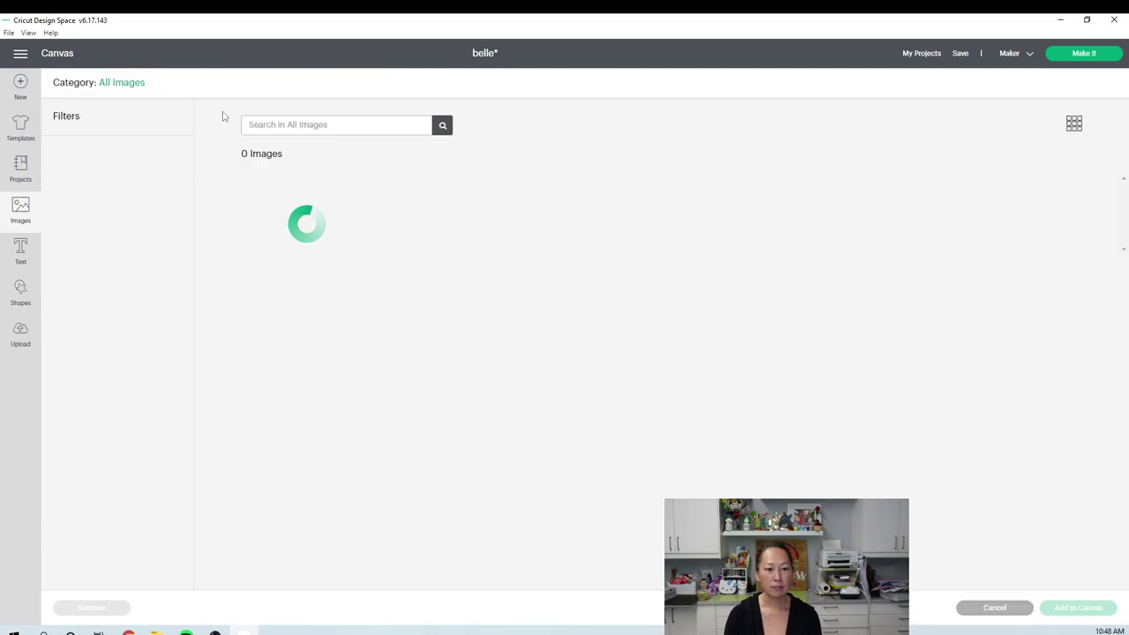
left_click(318, 125)
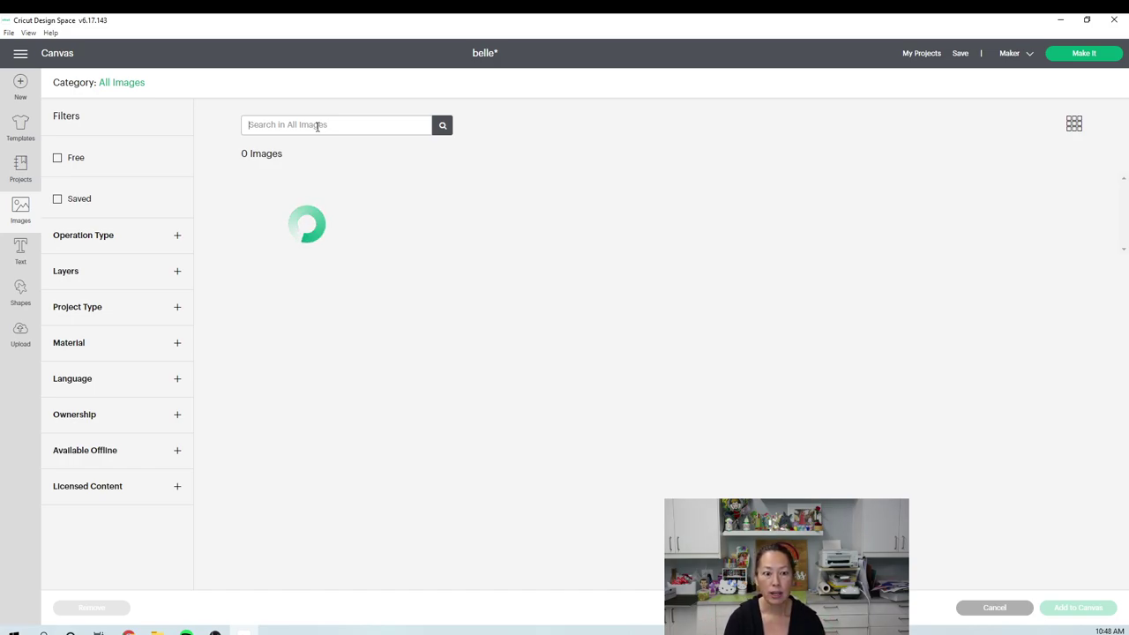
type("square")
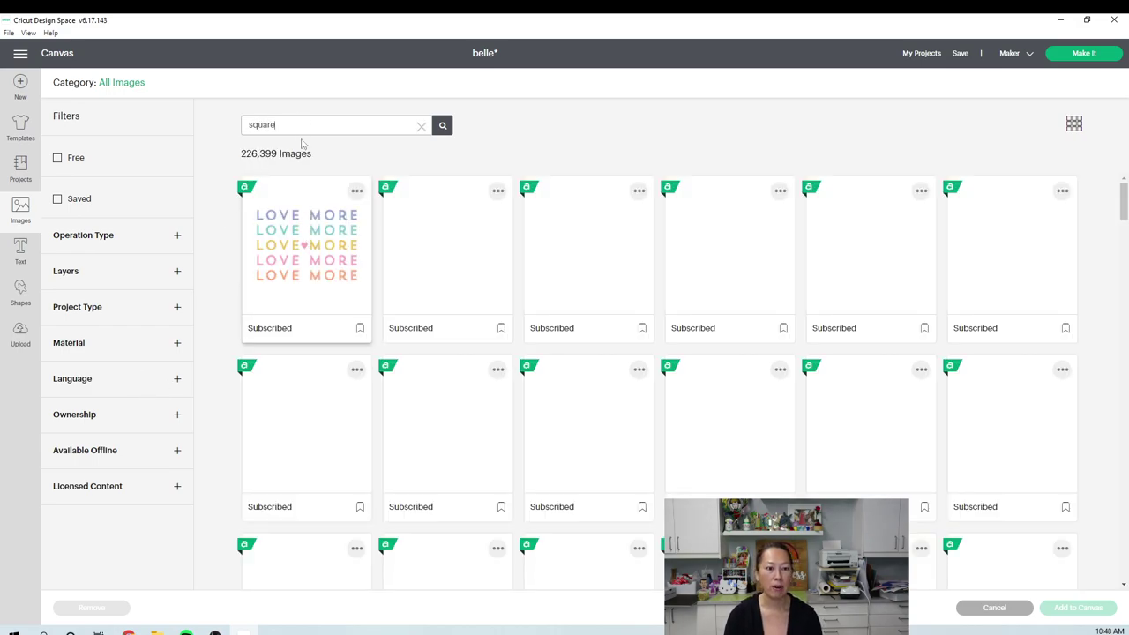
left_click(177, 417)
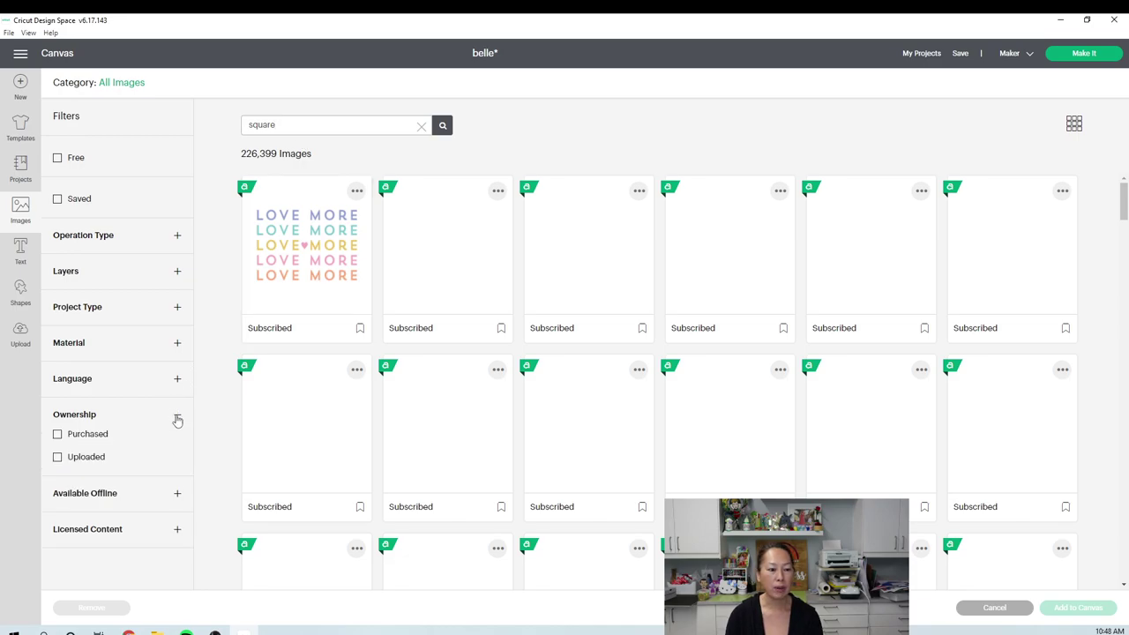
left_click(58, 459)
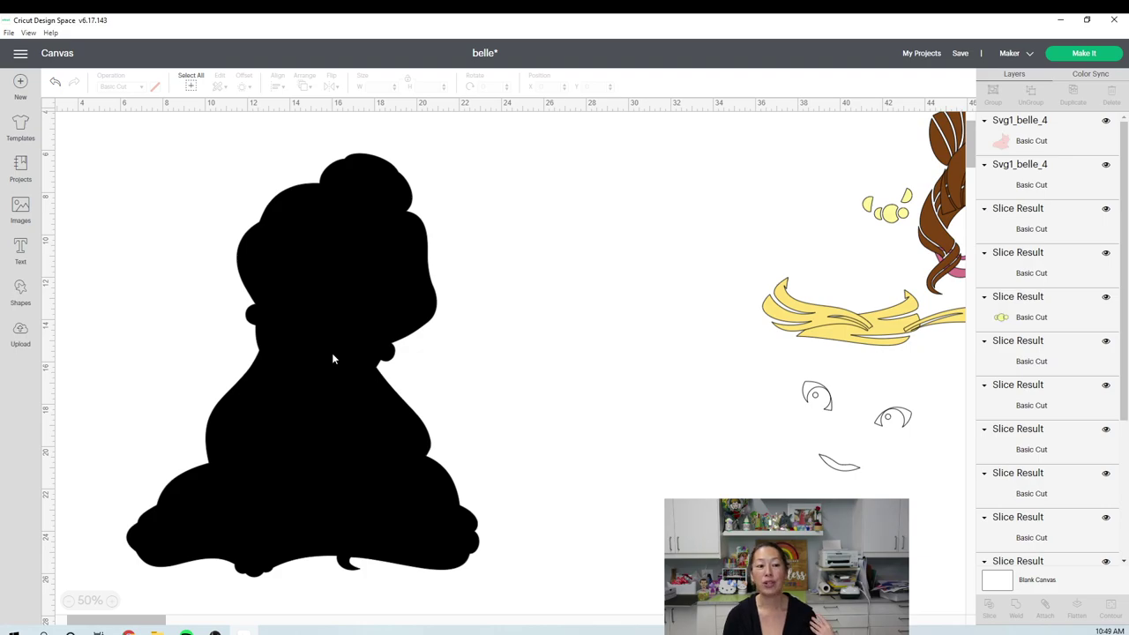
Browse the image library with the Uploaded ownership filter on and look through the uploaded images.
left_click(23, 334)
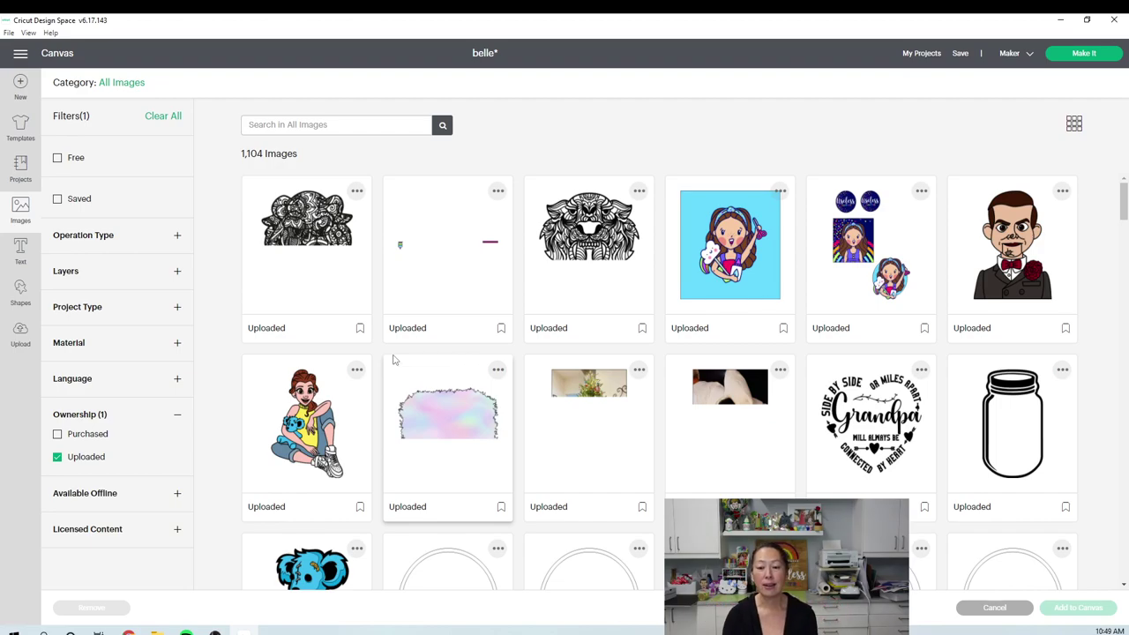
scroll(453, 450, "down", 3)
scroll(567, 451, "down", 12)
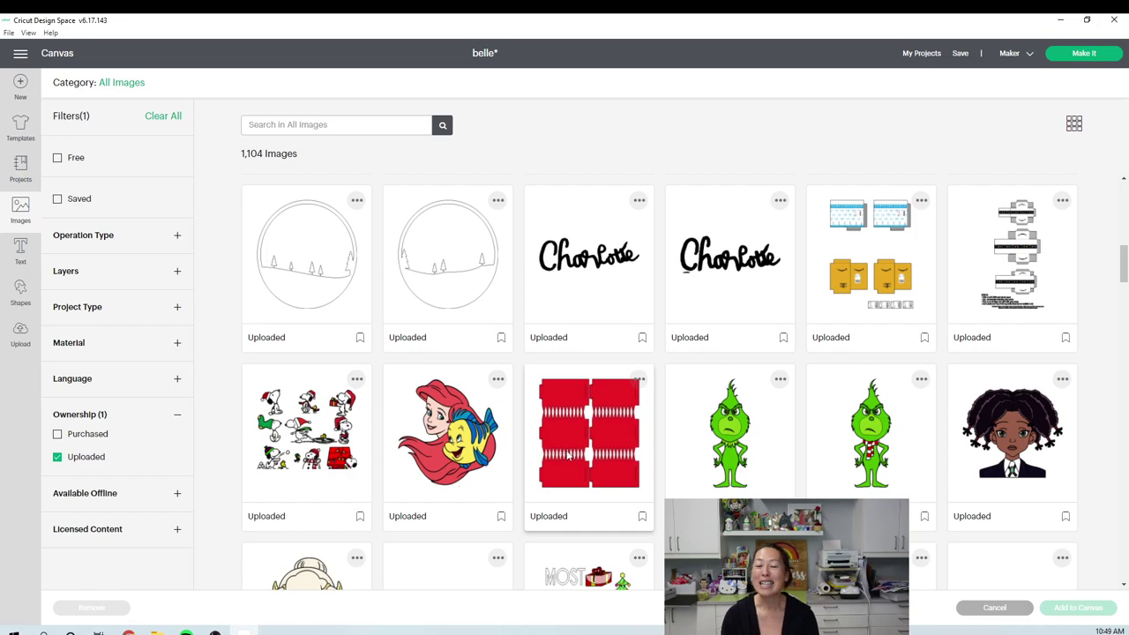
scroll(582, 467, "down", 2)
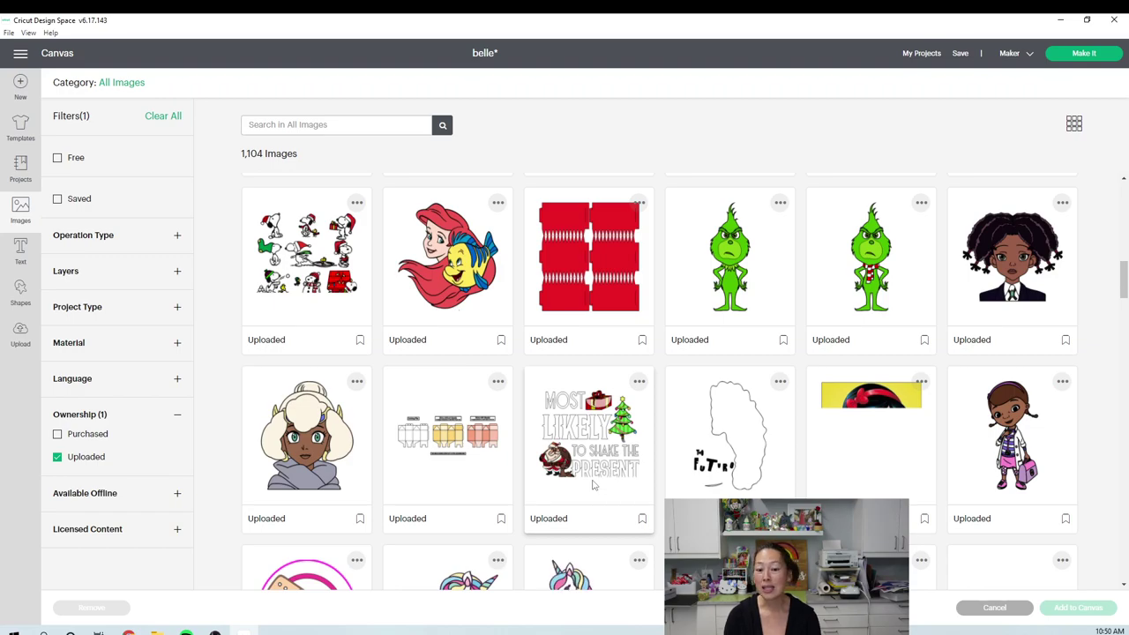
scroll(592, 483, "down", 2)
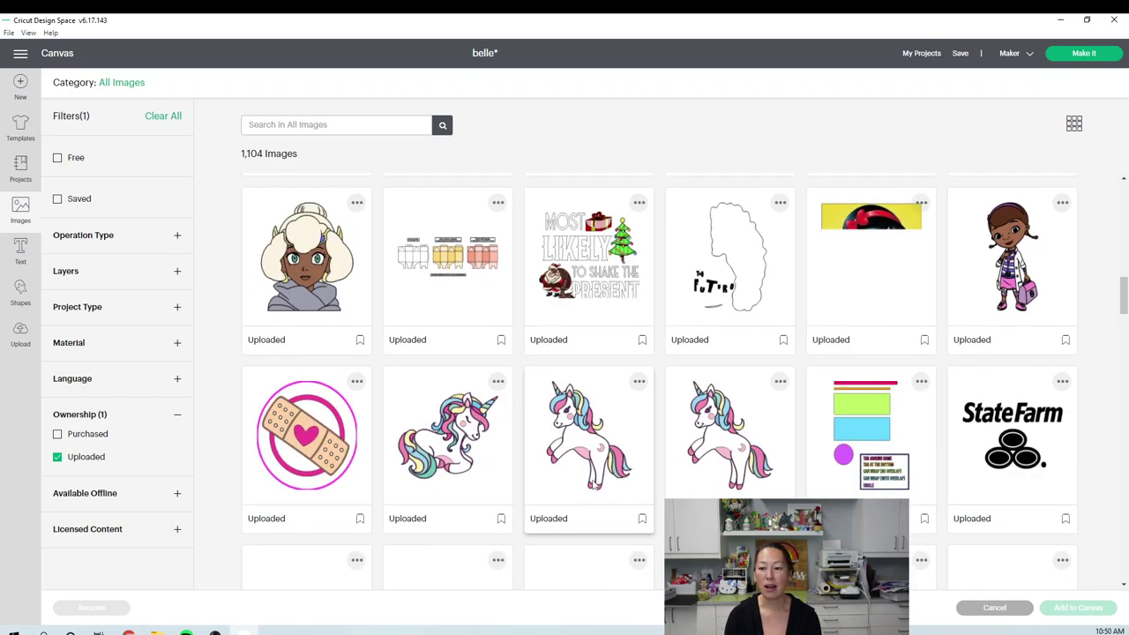
scroll(593, 483, "down", 2)
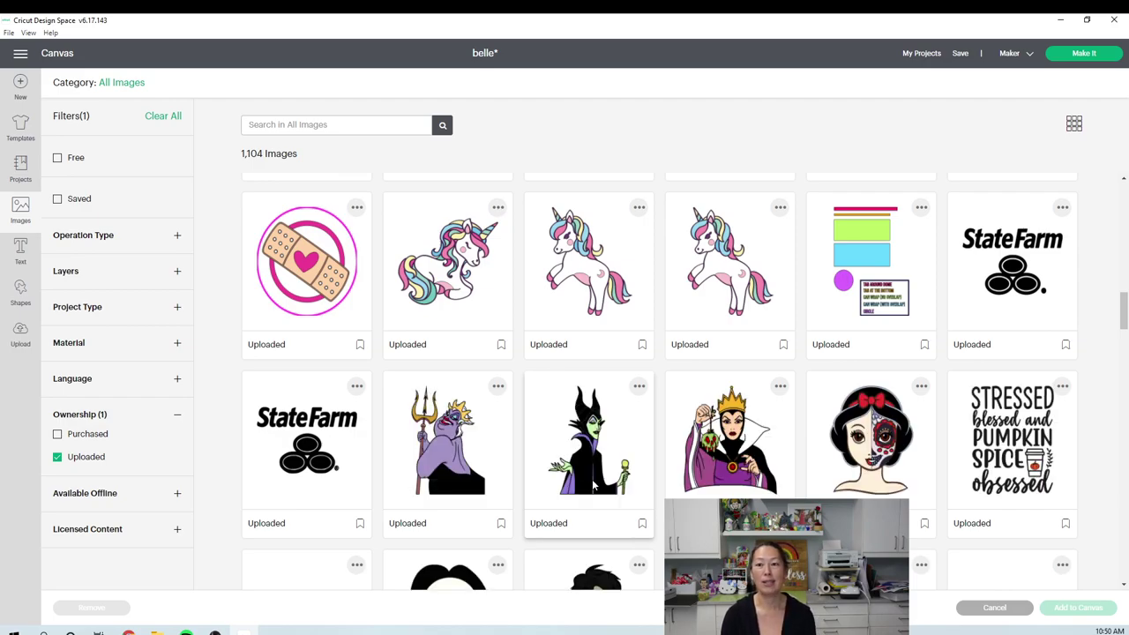
scroll(593, 483, "down", 5)
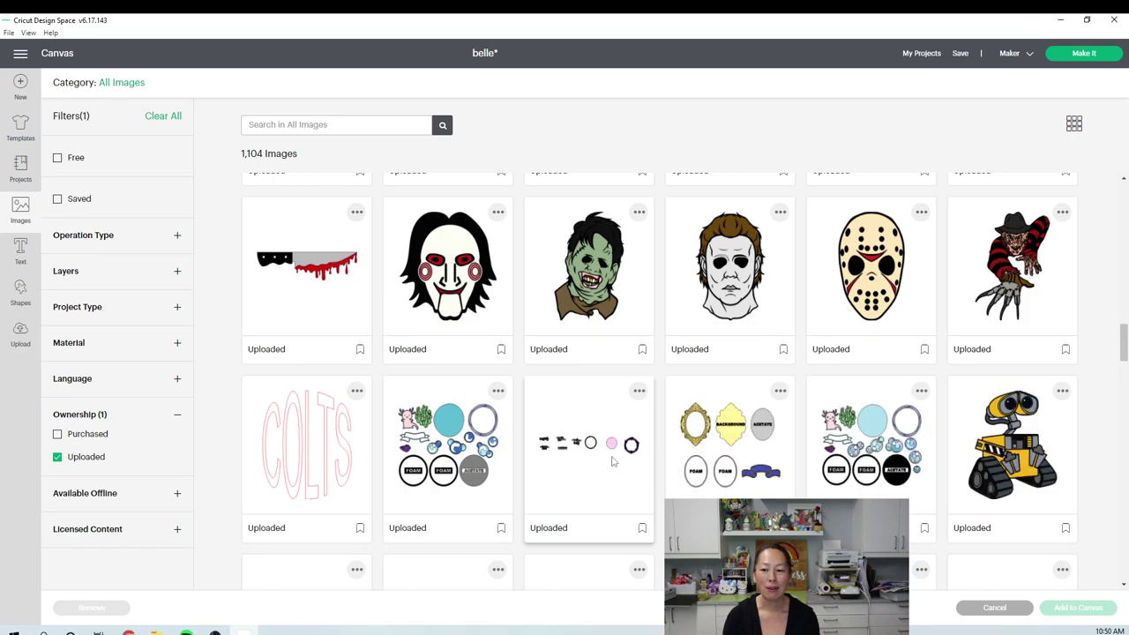
scroll(613, 460, "down", 2)
scroll(613, 461, "down", 1)
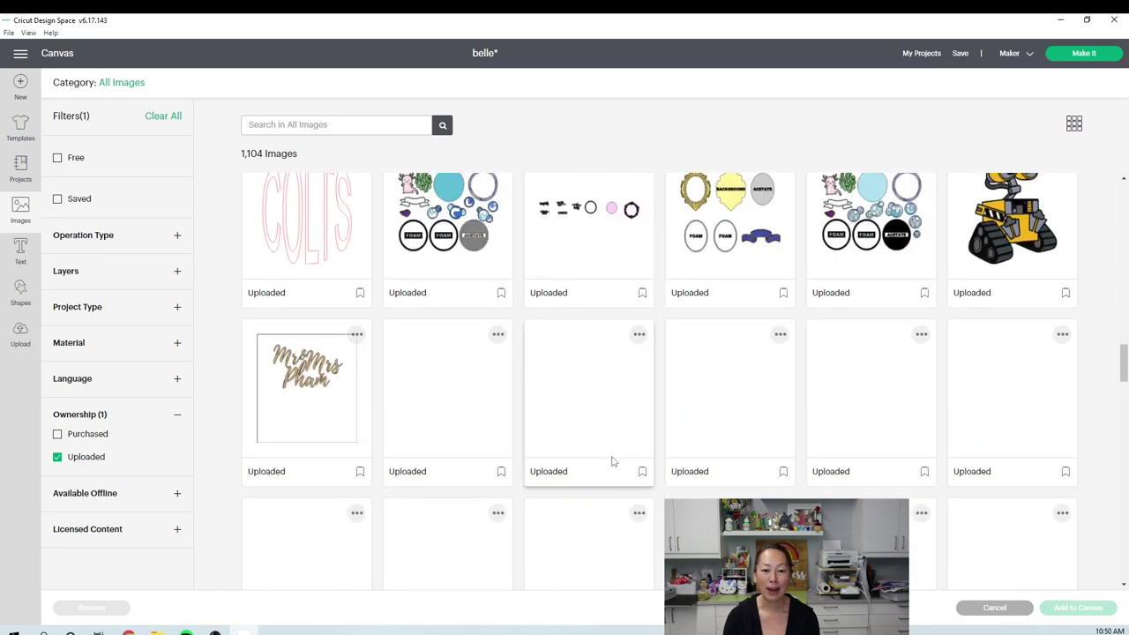